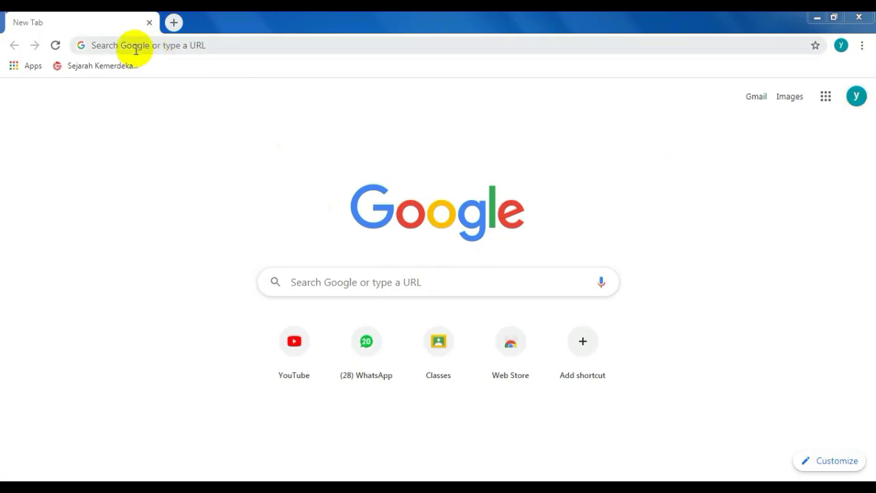
- Open classroom.google.com in the browser
click(134, 45)
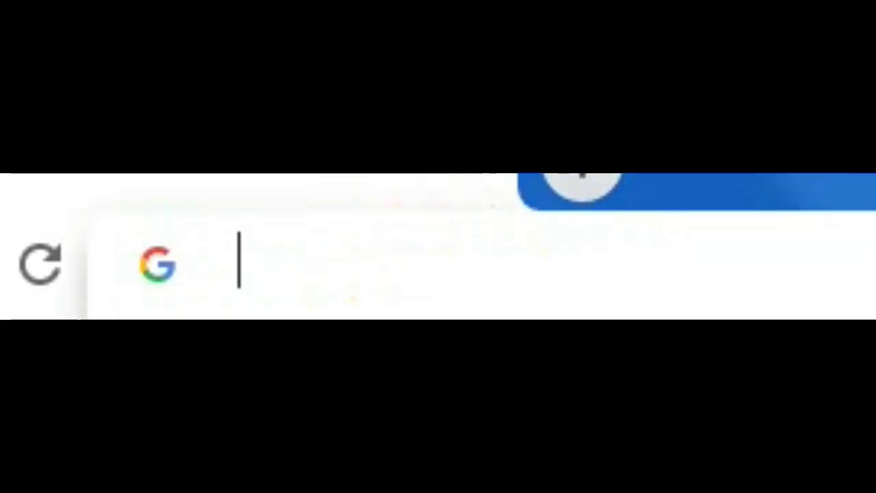
text(C)
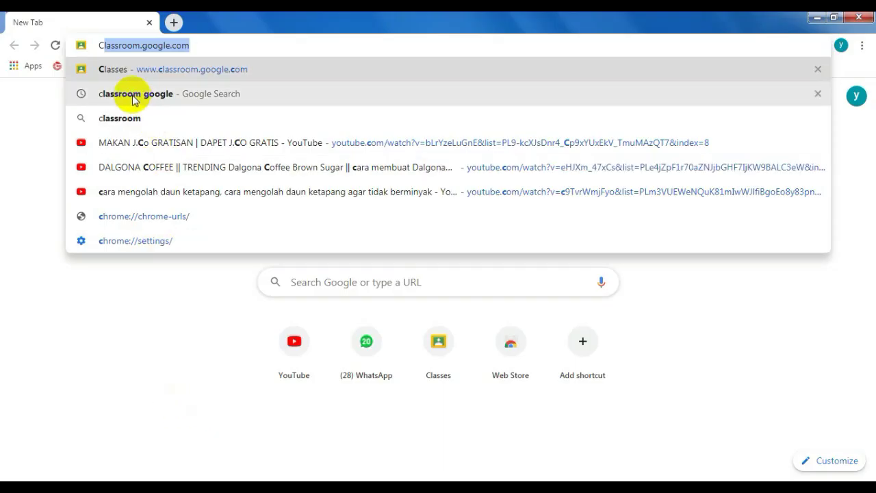
click(203, 45)
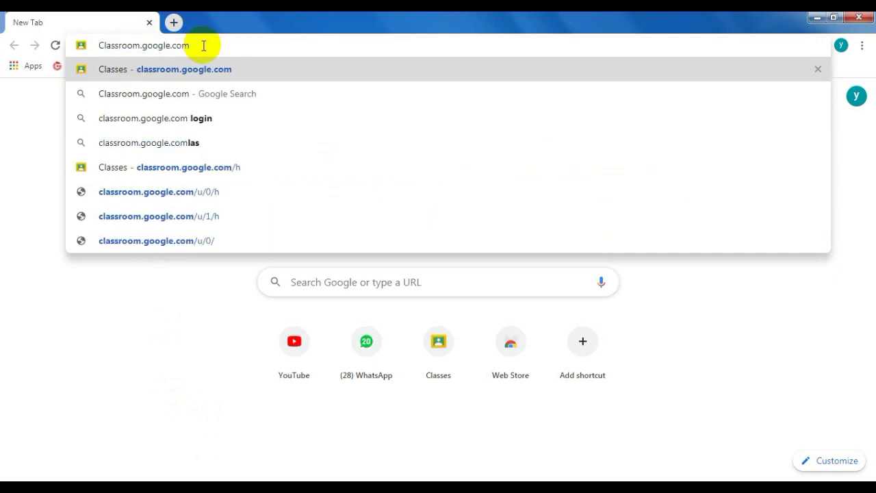
key(Return)
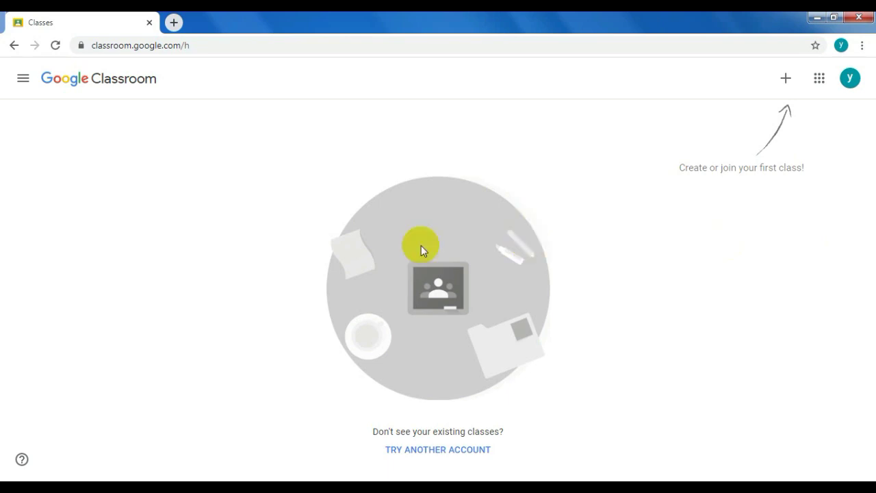
- Start creating a new class and accept the notice about not using Classroom at a school with students
click(787, 81)
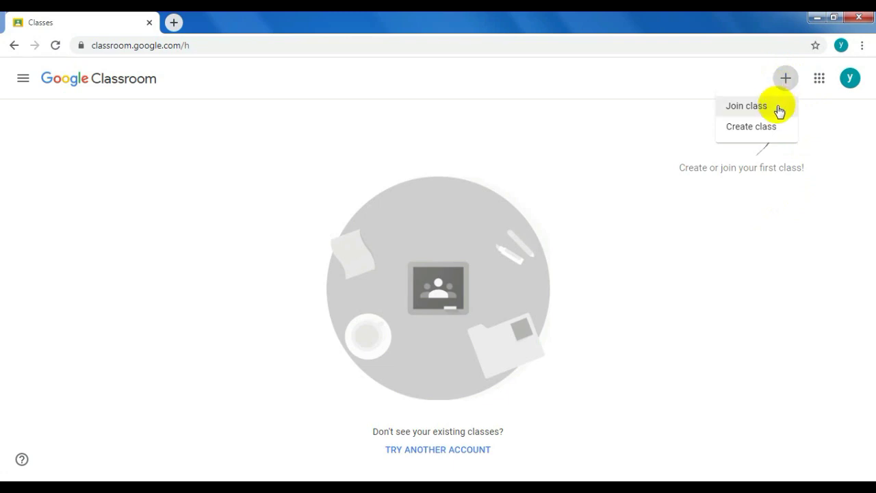
click(752, 127)
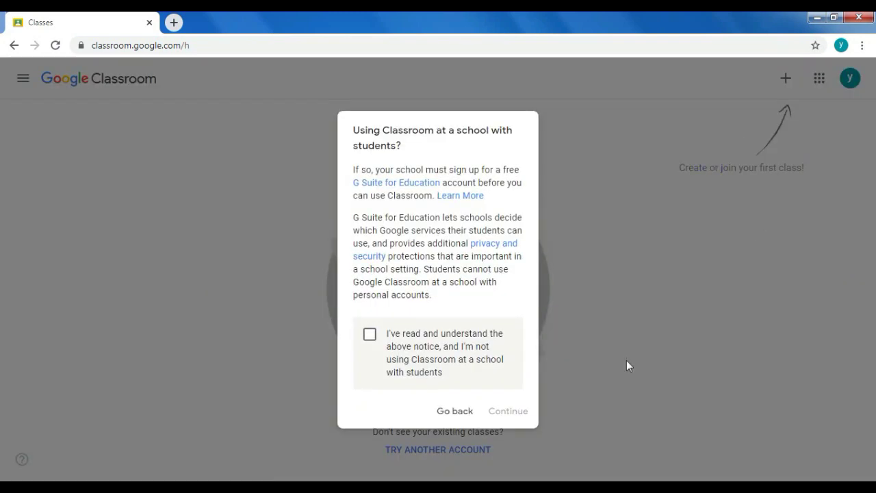
click(529, 387)
click(371, 337)
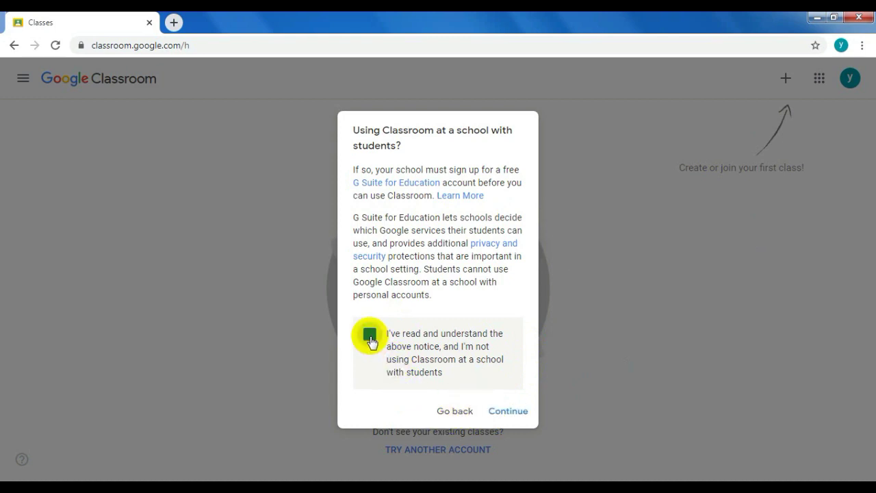
click(512, 411)
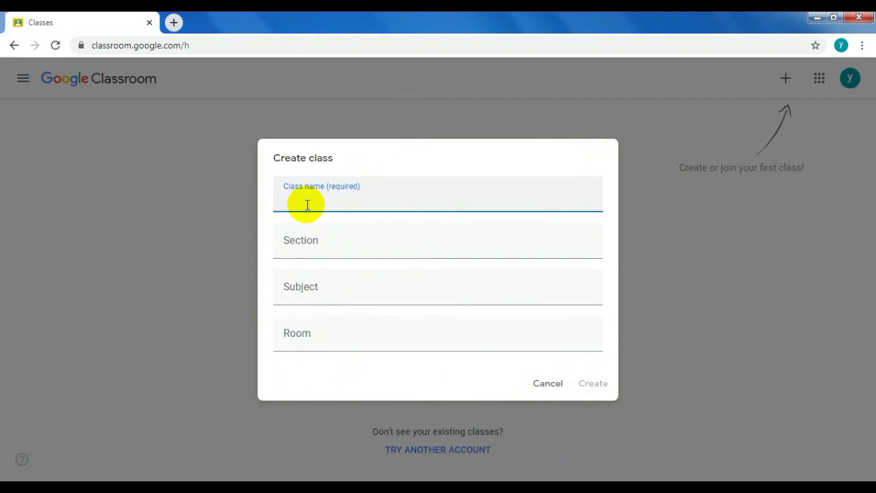
- Name the class KELAS VI IBNU NAFIS and set its section to SEMESTER GENAP 2019/2020
text(KELAS VI IBNU NAFIS)
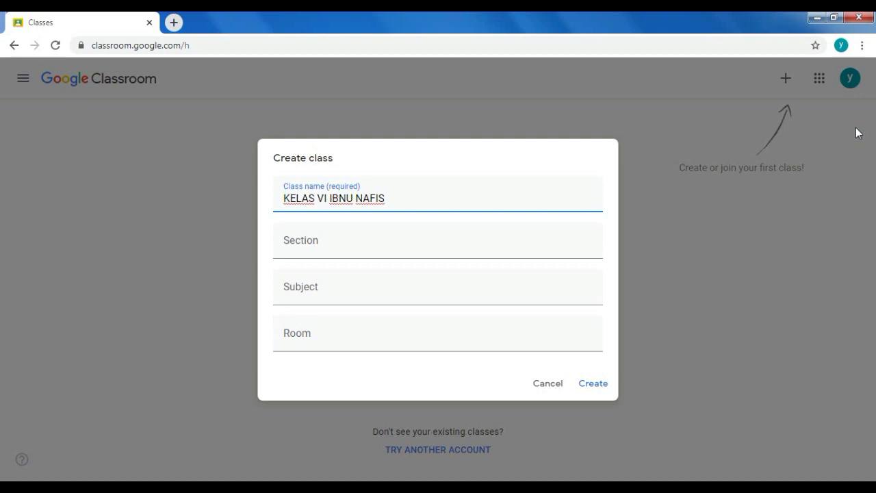
click(450, 214)
text(SEMESTER GE)
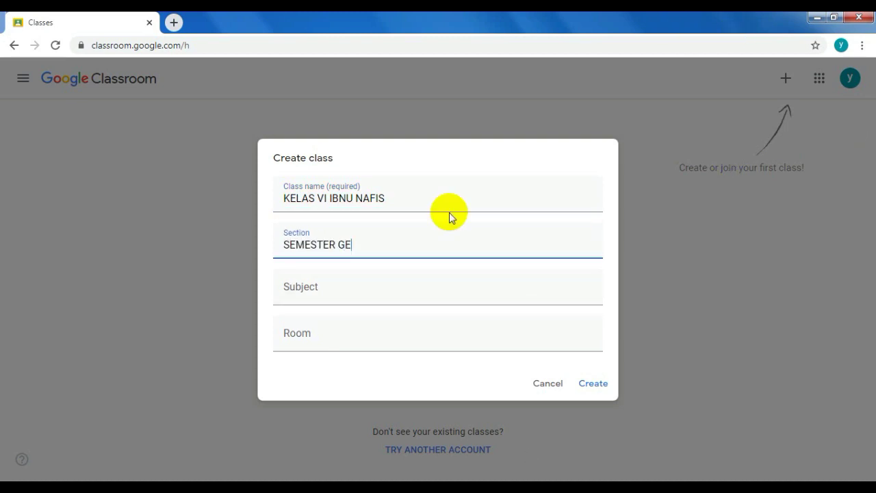
text(NAP 2019/2020)
- Set the class subject to KELAS CERIA
click(336, 295)
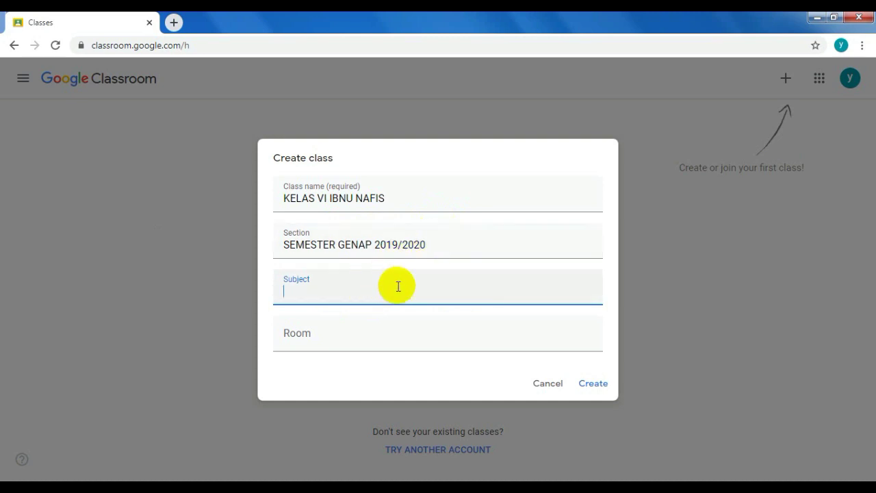
text(KELAS CERITA)
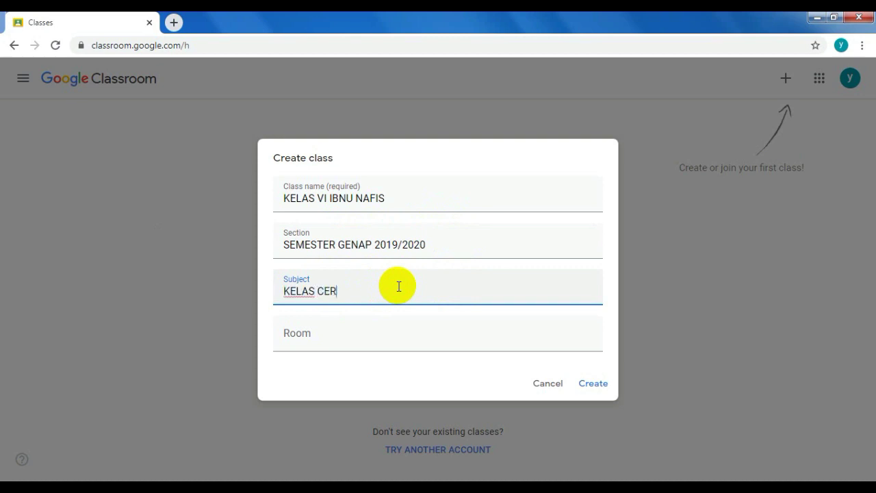
key(BackSpace)
key(BackSpace)
text(A)
- Set the room to RUANG A and create the class, dismissing the introductory pop-ups
click(354, 330)
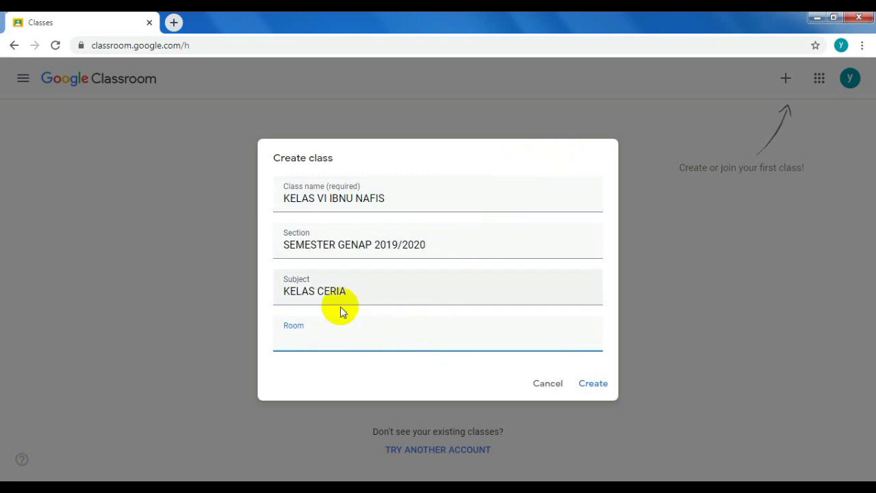
click(333, 342)
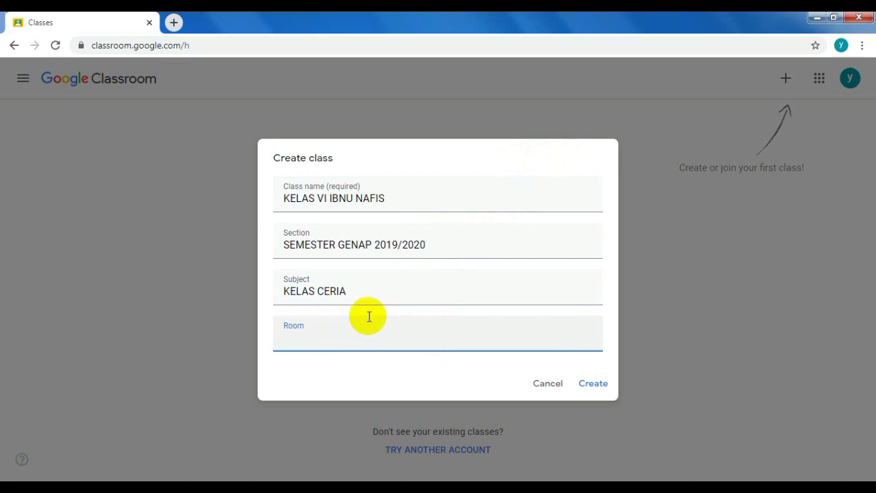
text(RUANG A)
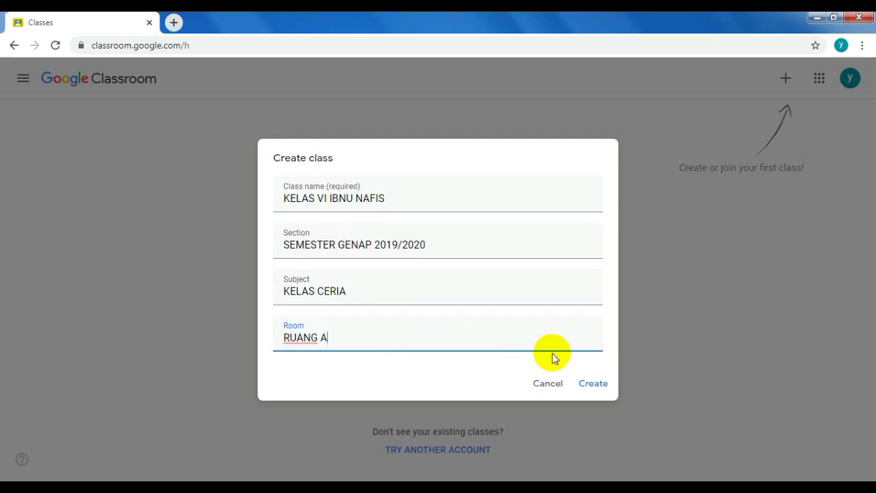
click(593, 384)
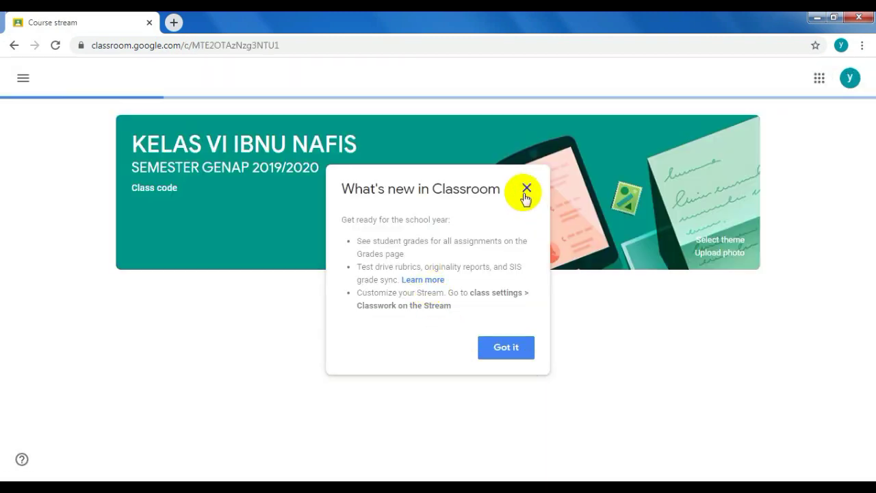
click(526, 188)
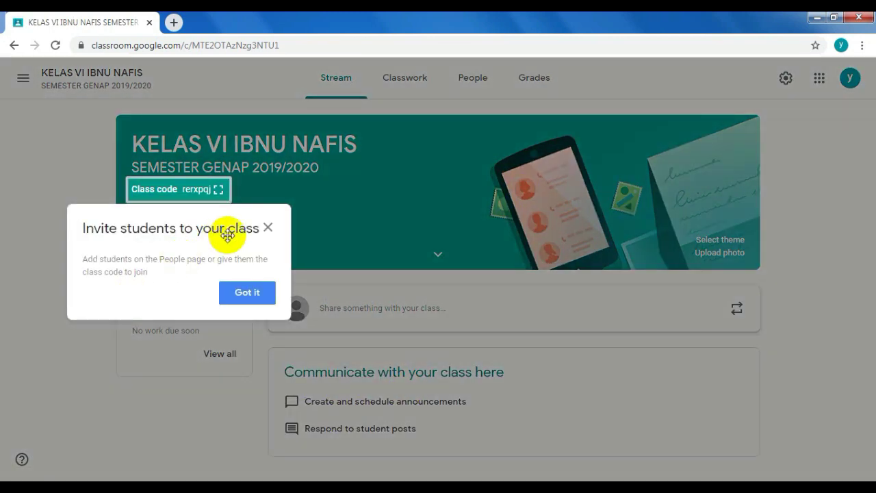
click(268, 228)
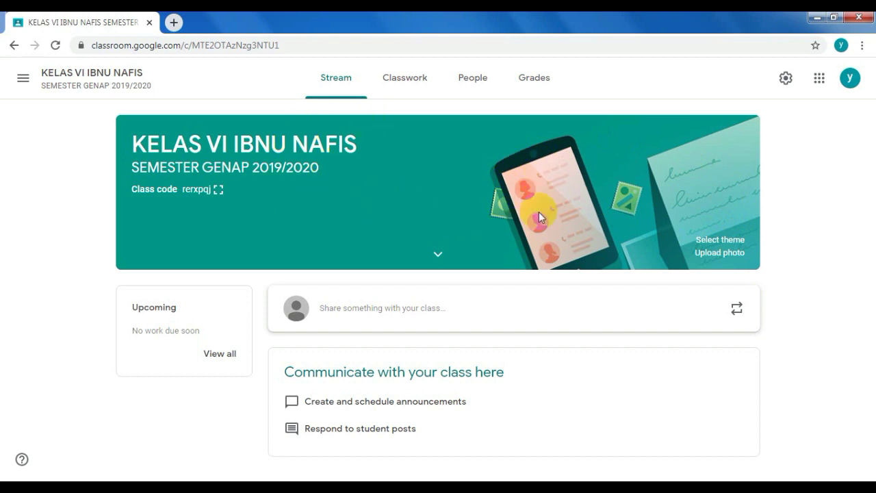
- Browse the theme gallery categories and apply the pink Math & Science theme with the tablet and calculator to the class
click(720, 241)
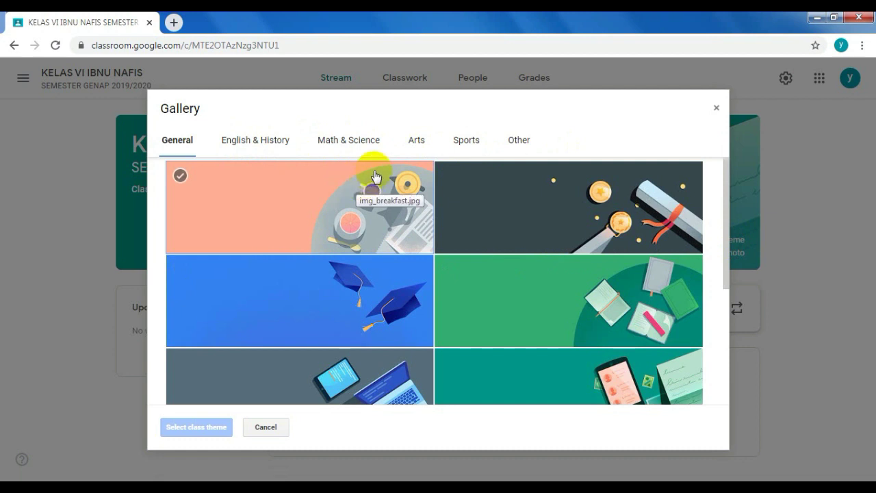
click(264, 142)
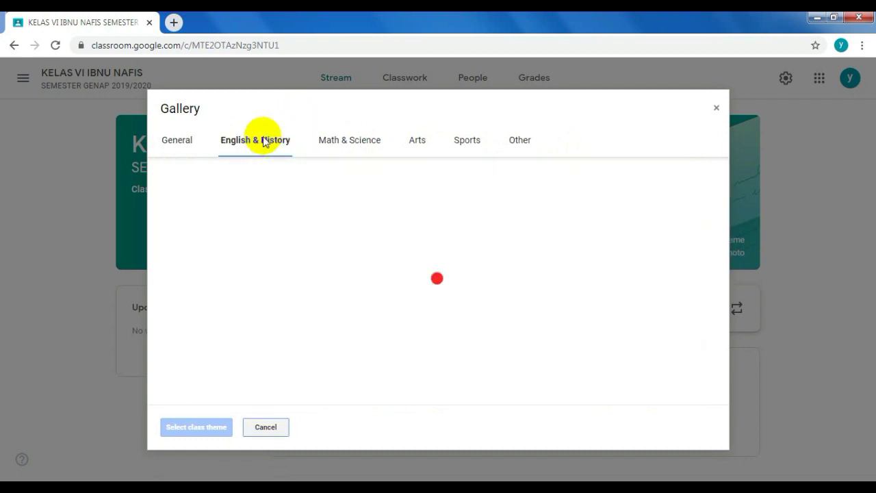
click(348, 145)
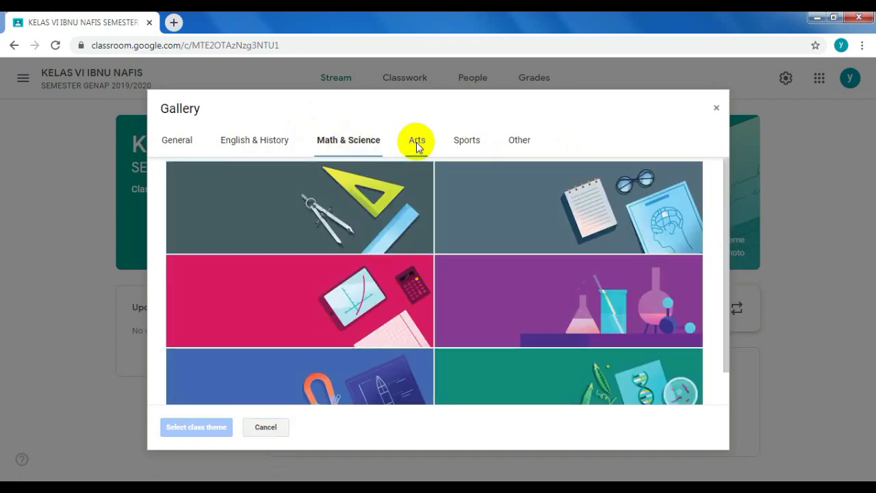
click(416, 142)
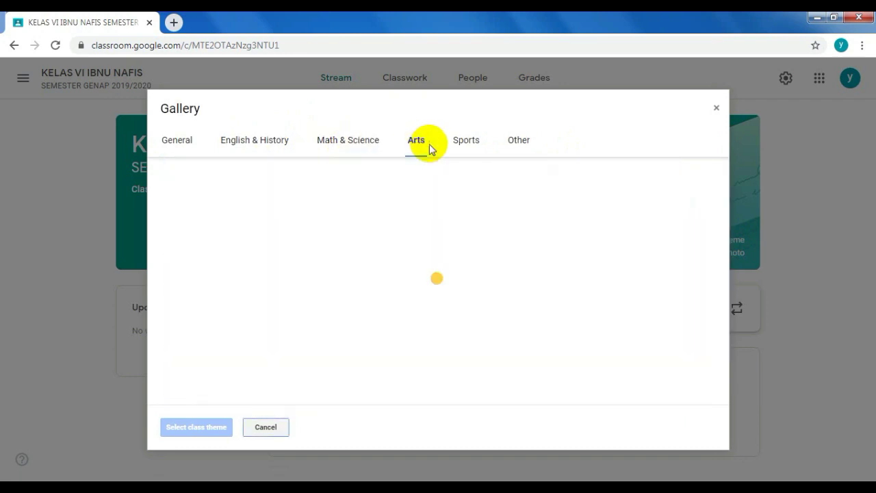
click(467, 144)
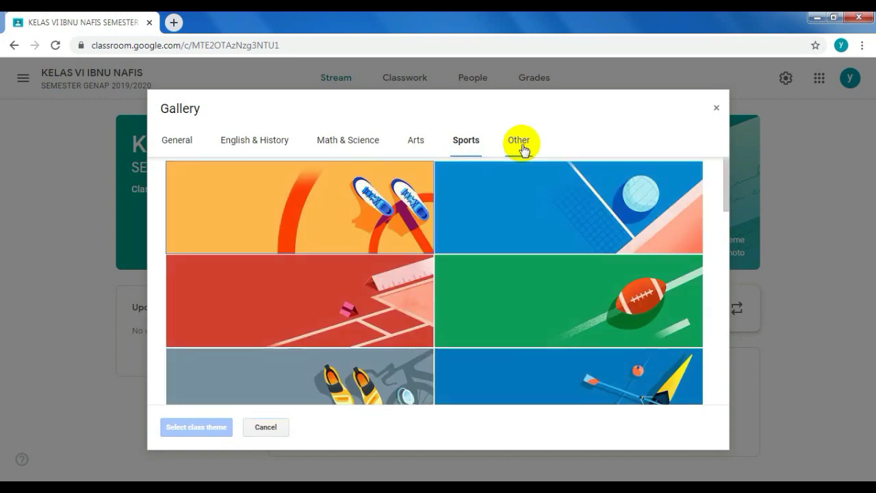
click(522, 145)
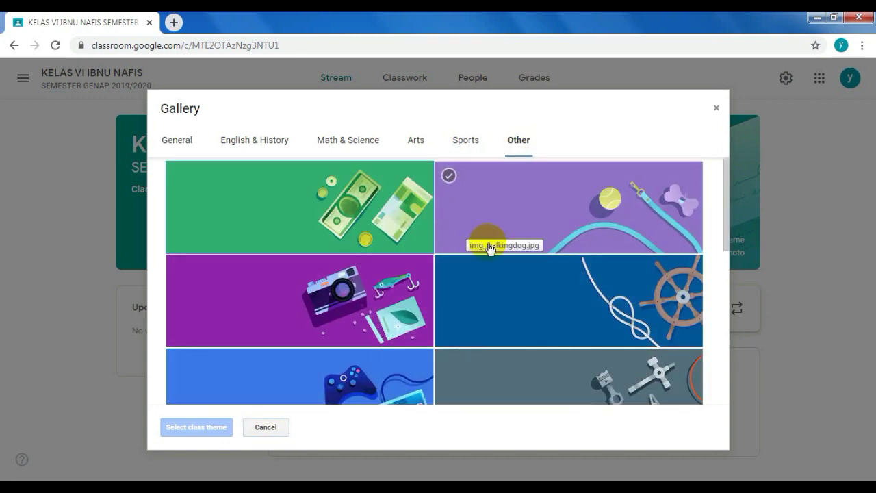
scroll(436, 317, down, 2)
scroll(436, 317, up, 1)
scroll(436, 317, down, 3)
scroll(438, 316, up, 4)
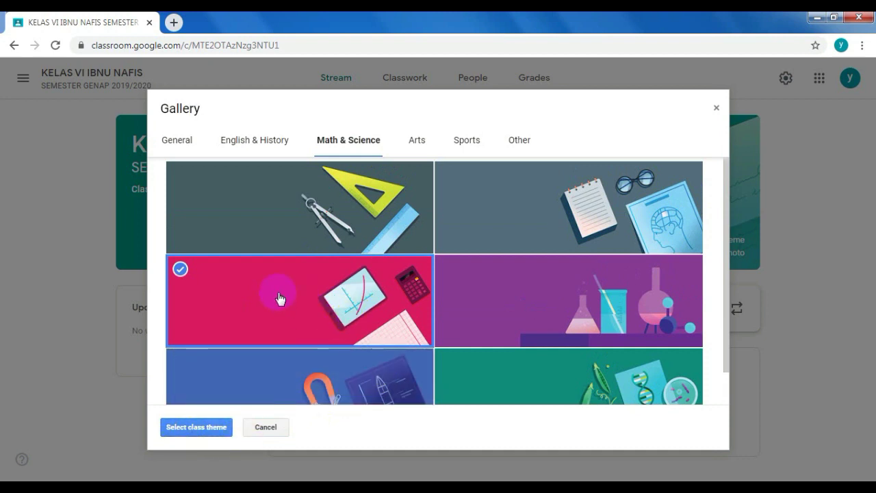
click(214, 293)
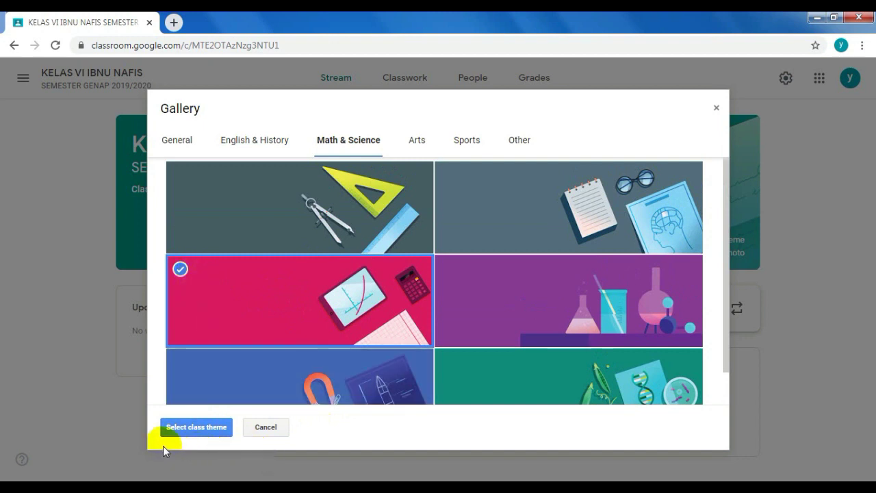
click(191, 431)
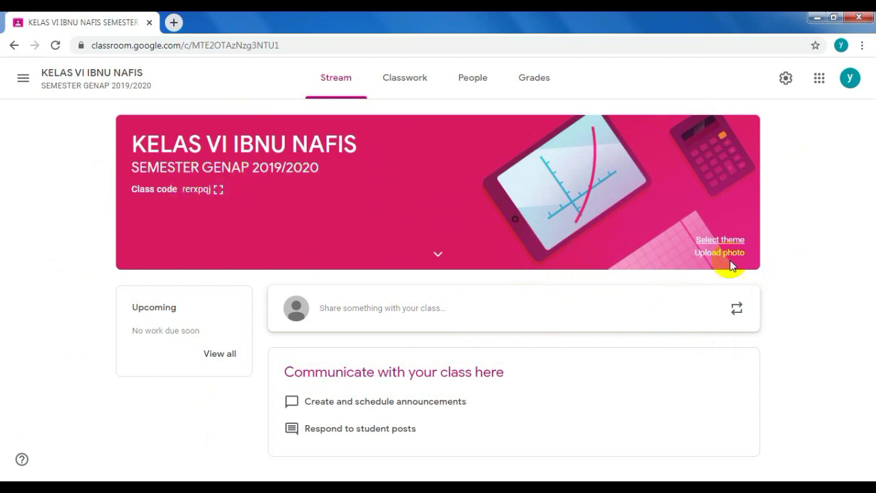
- Upload a photo from the computer and use it as the class banner
click(300, 147)
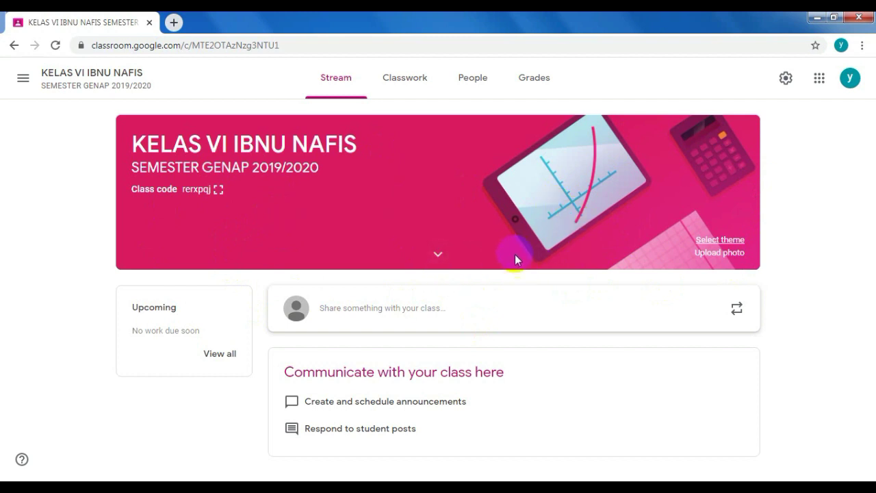
click(720, 254)
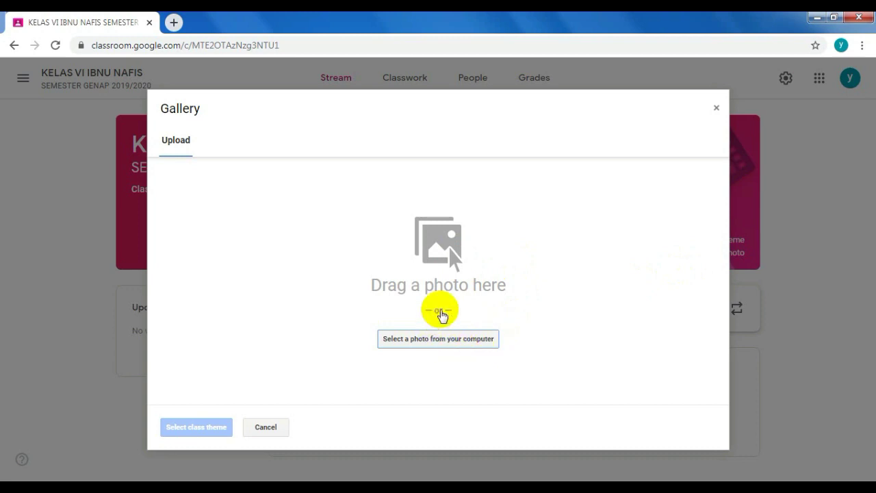
click(434, 340)
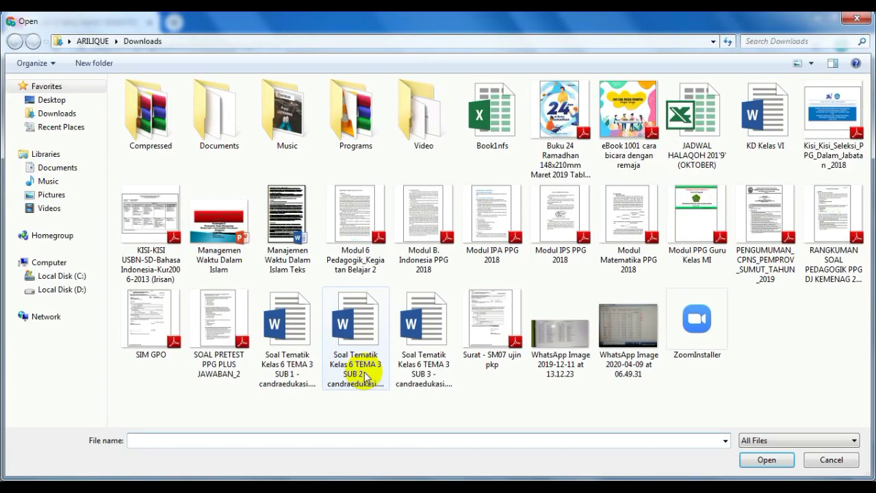
double_click(284, 290)
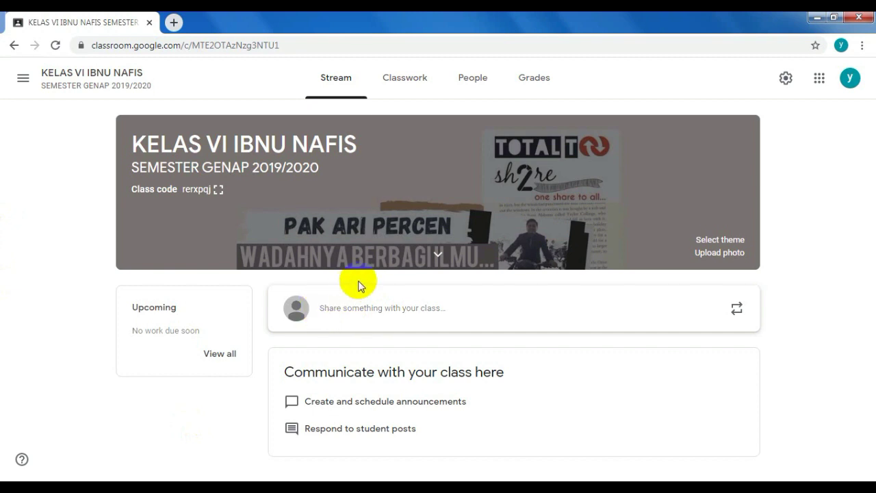
drag(361, 286, 223, 239)
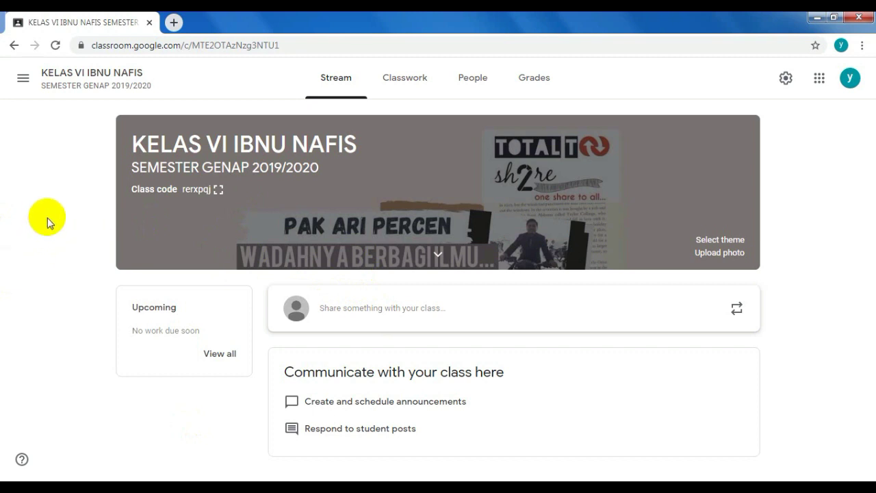
right_click(69, 197)
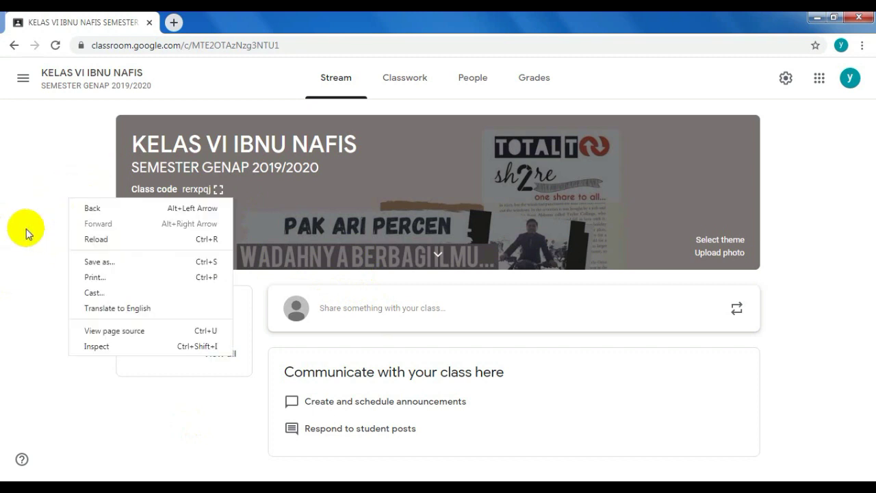
click(9, 295)
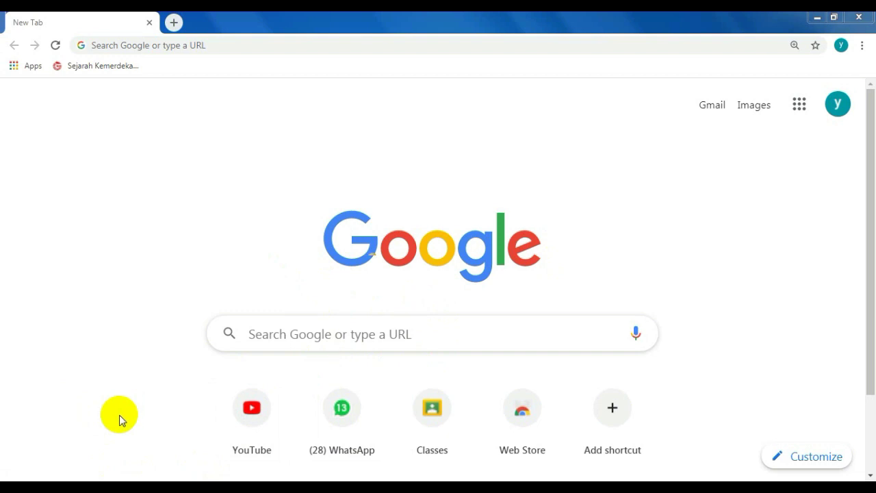
key(ctrl+minus)
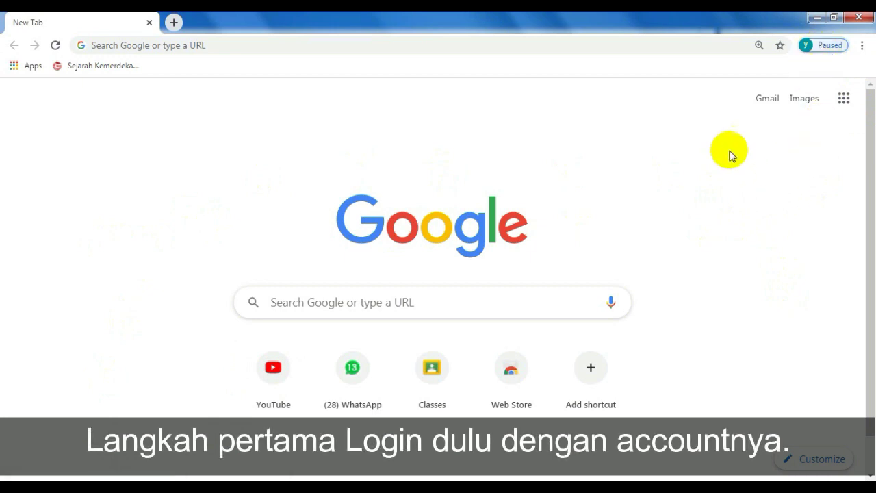
- Sign in to the paused Google account again and open the KELAS VI IBNU NAFIS class in Google Classroom
click(803, 44)
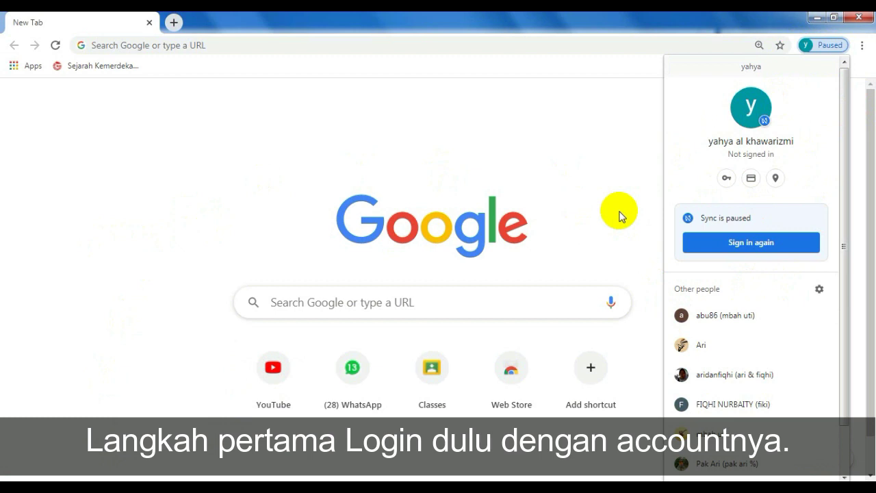
click(738, 243)
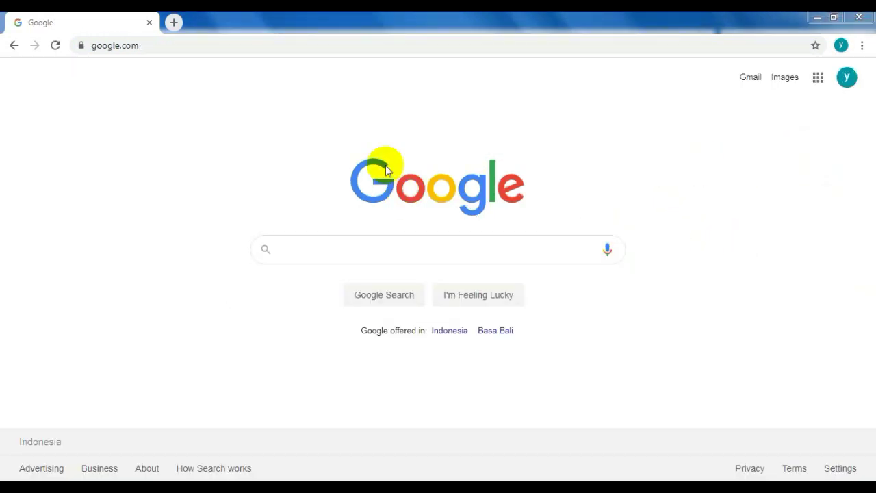
click(117, 50)
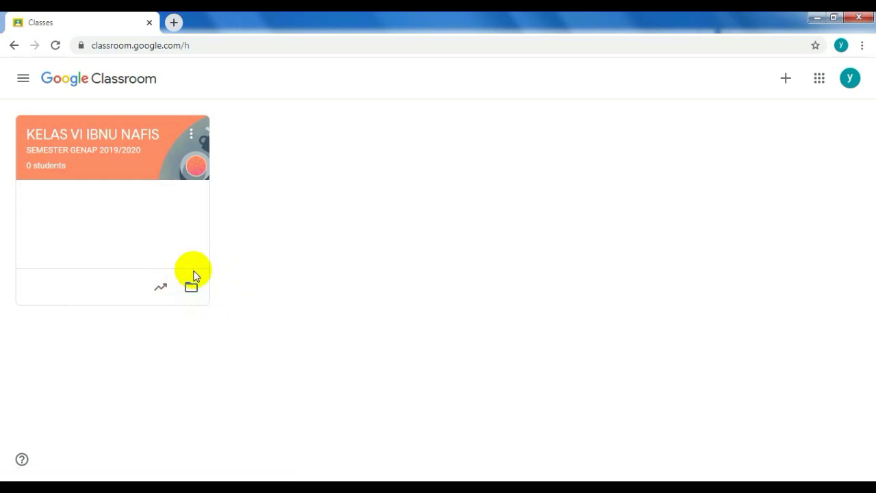
click(92, 136)
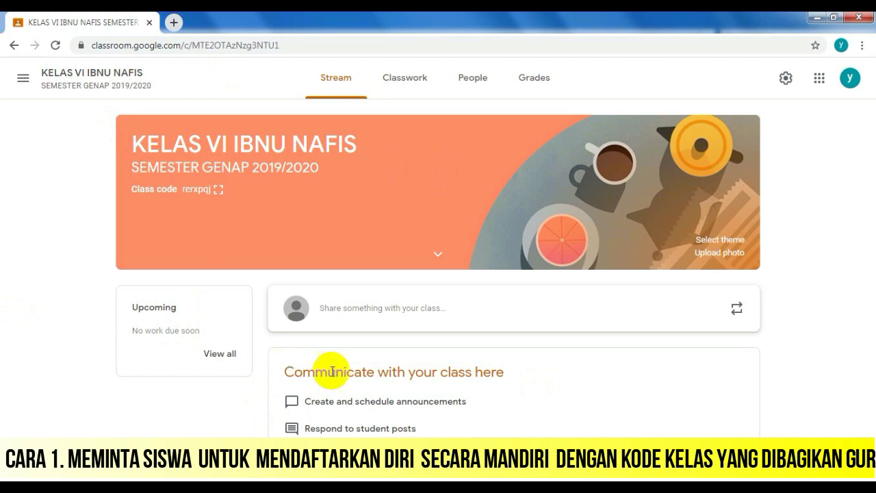
- Display the class code from the class banner, view it in full screen, and close the code display
click(367, 175)
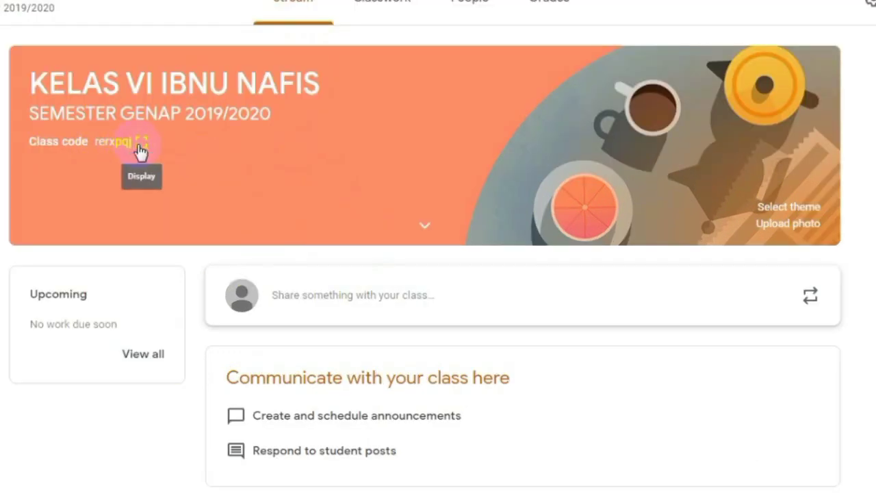
click(139, 146)
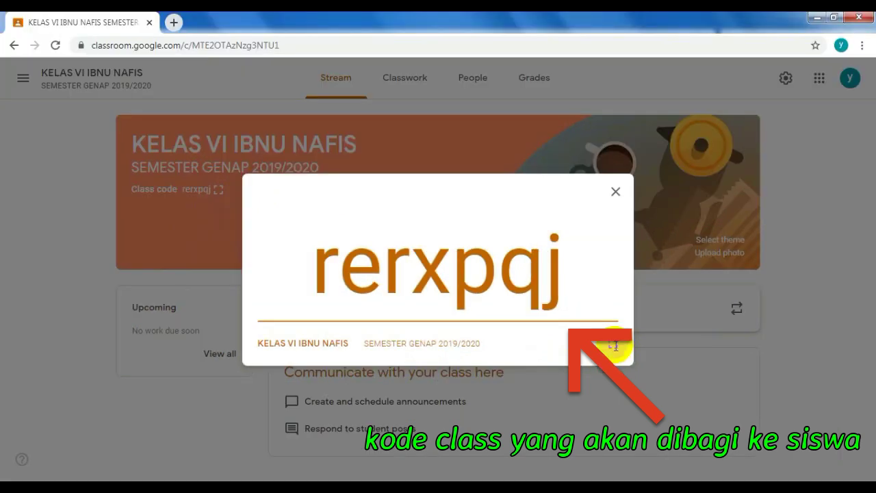
click(651, 344)
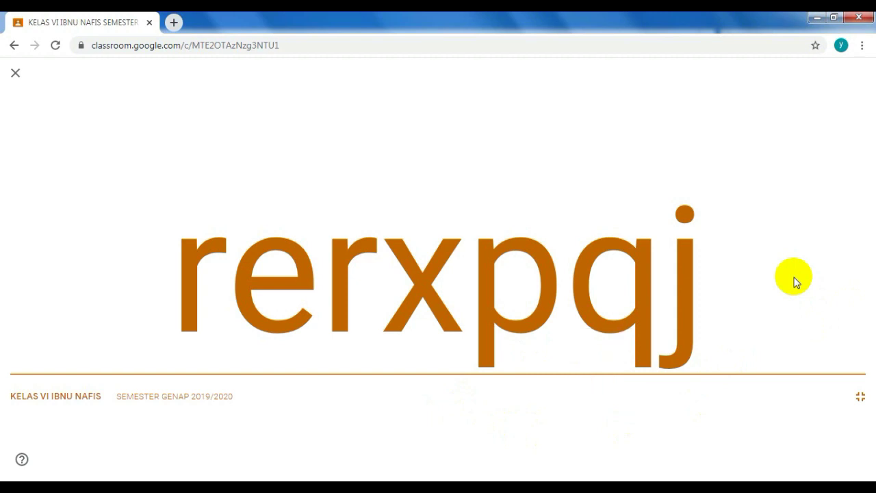
click(16, 73)
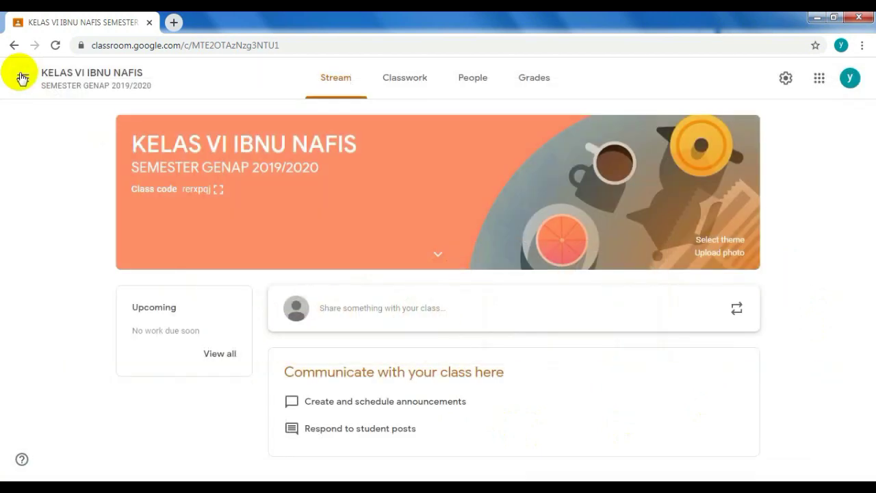
click(217, 190)
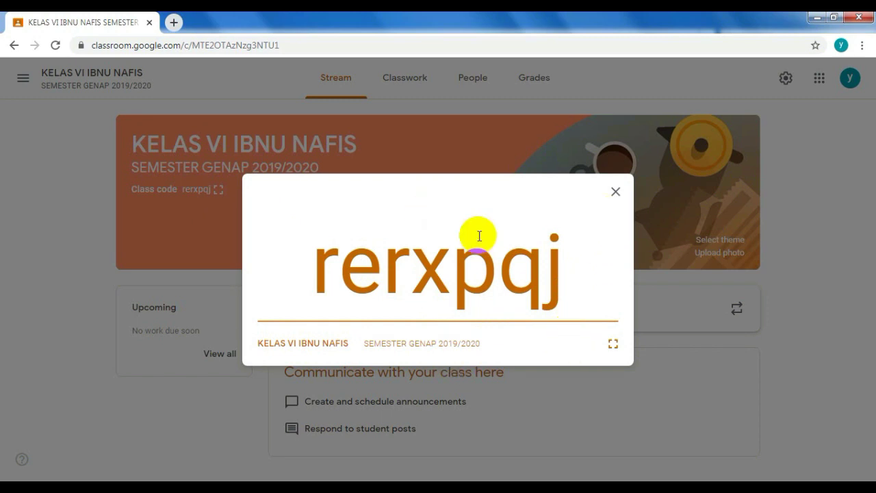
click(432, 260)
click(615, 193)
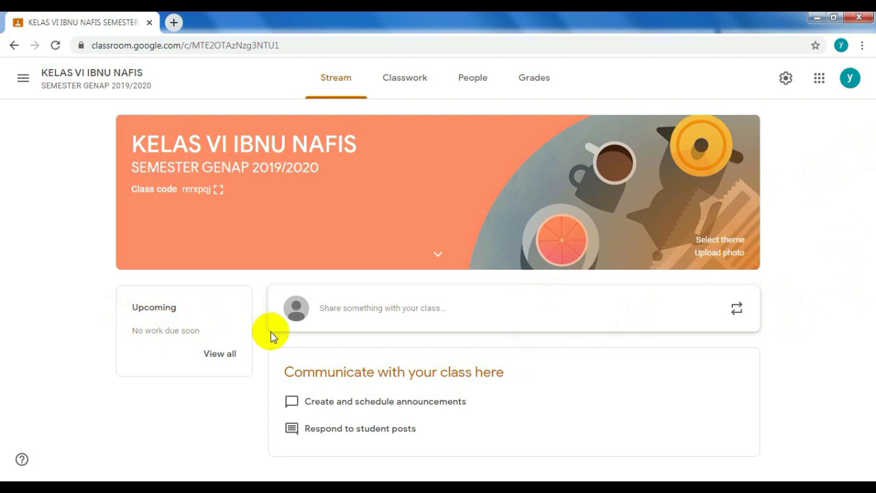
- Return to the overview of all classes and look at the dialog for joining a class with a code
click(23, 78)
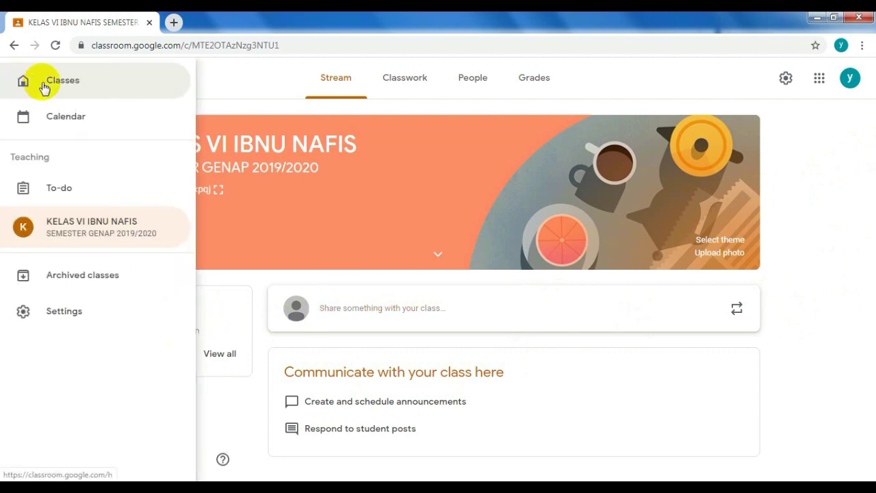
click(44, 87)
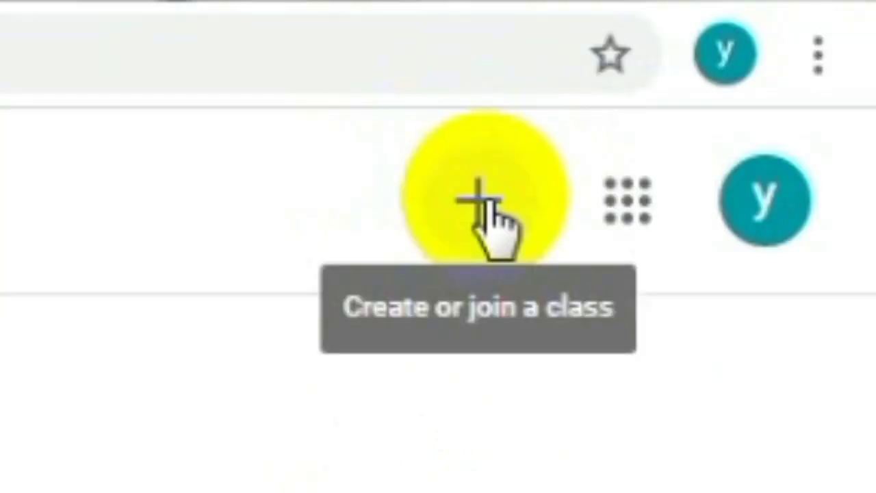
click(479, 202)
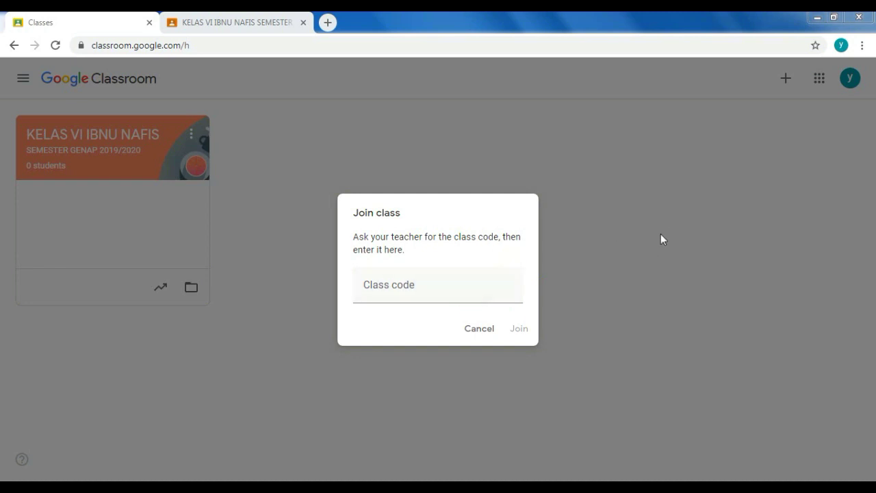
click(660, 235)
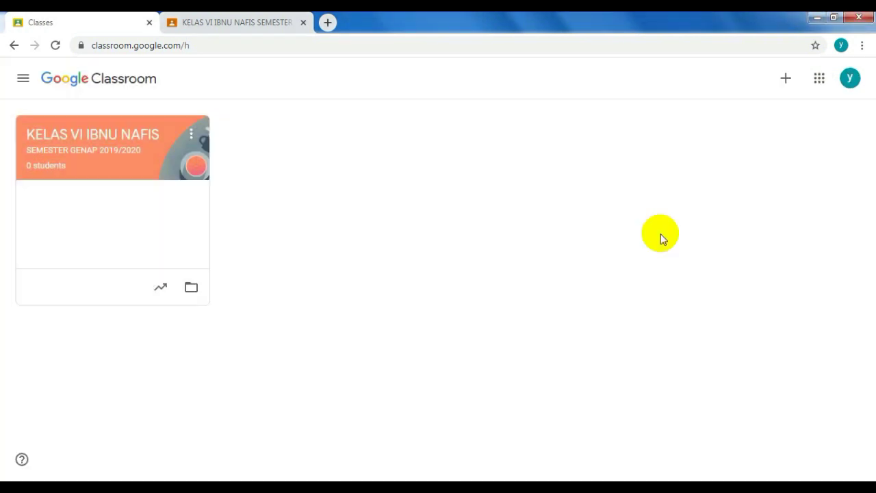
click(789, 79)
click(749, 107)
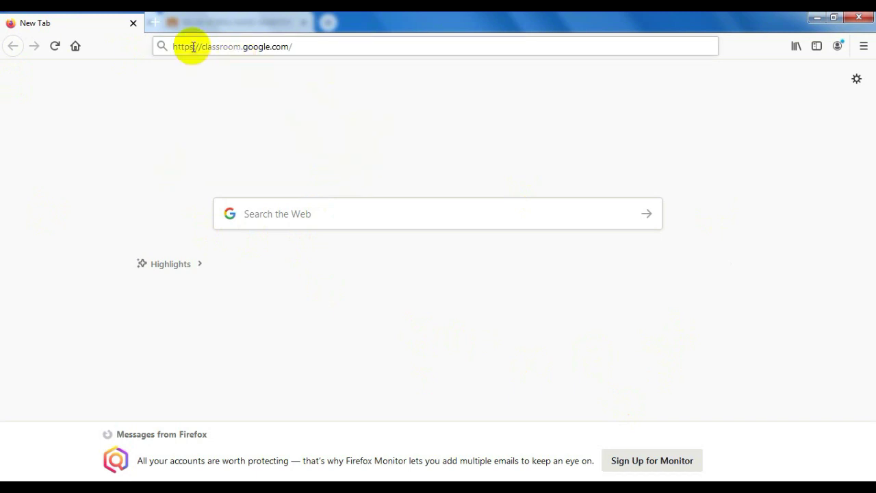
click(336, 48)
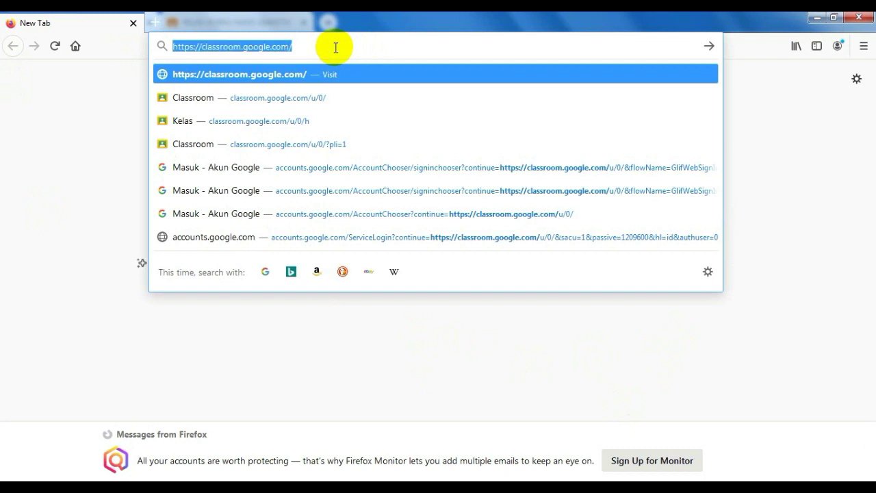
click(336, 48)
key(Return)
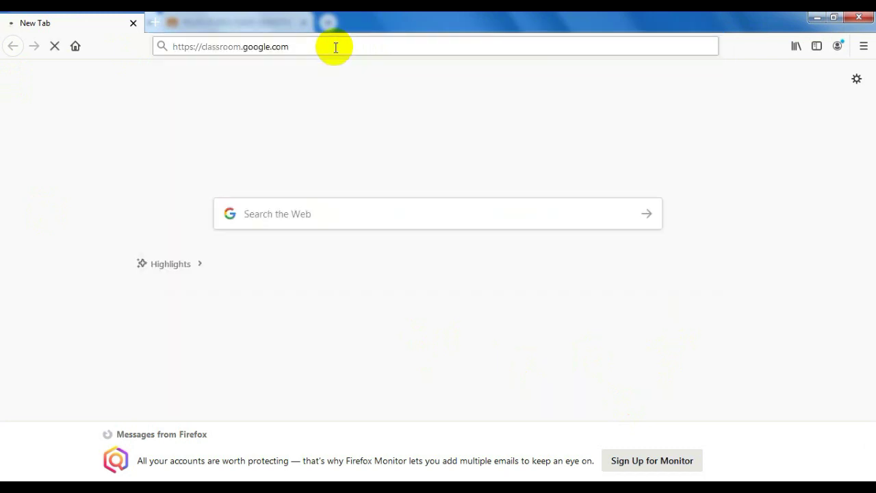
- Join the KELAS VI IBNU NAFIS class as a student by pasting the class code
click(786, 80)
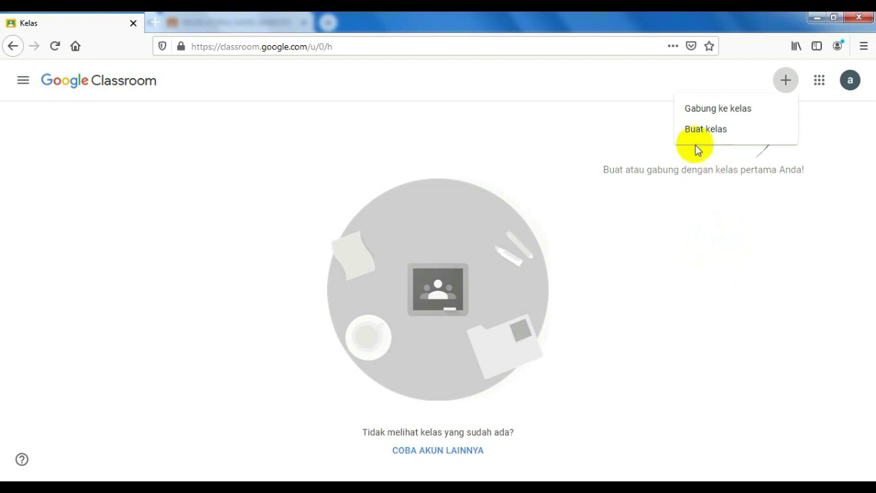
click(759, 116)
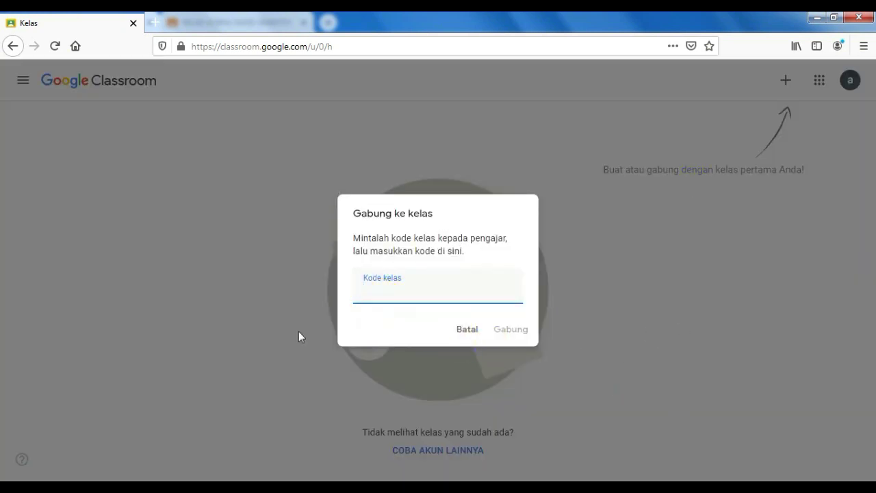
click(367, 299)
click(373, 293)
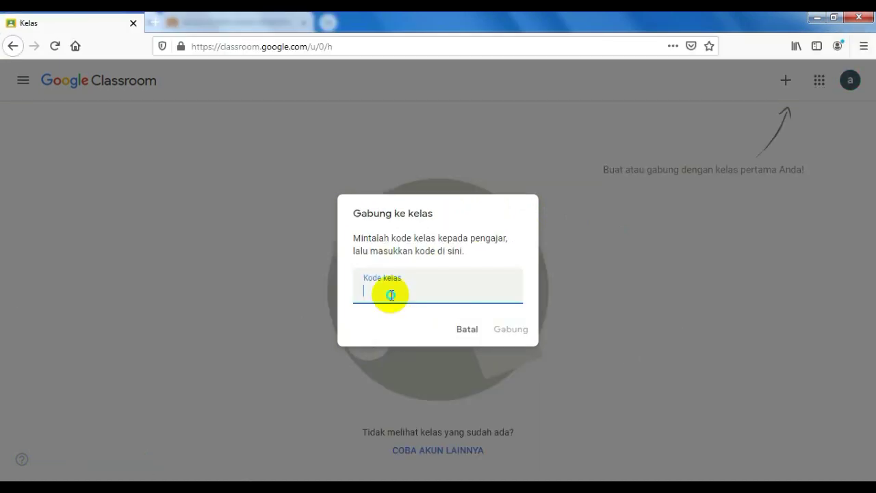
right_click(400, 296)
click(420, 358)
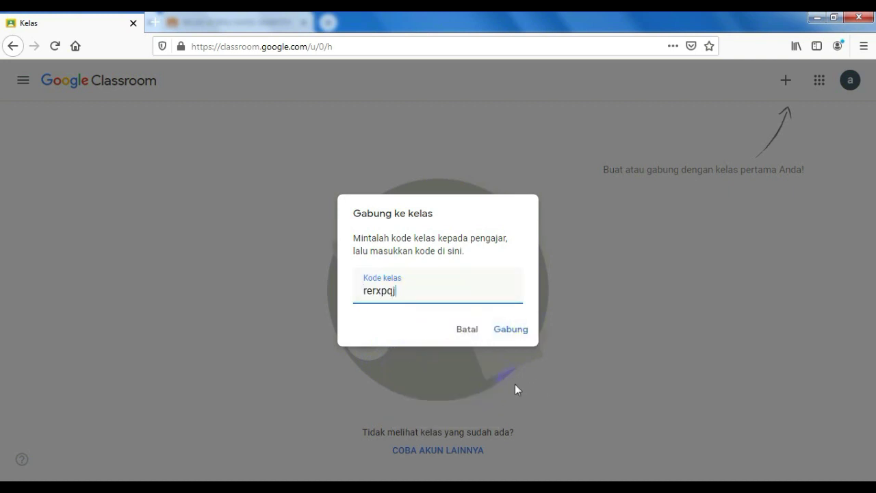
click(522, 334)
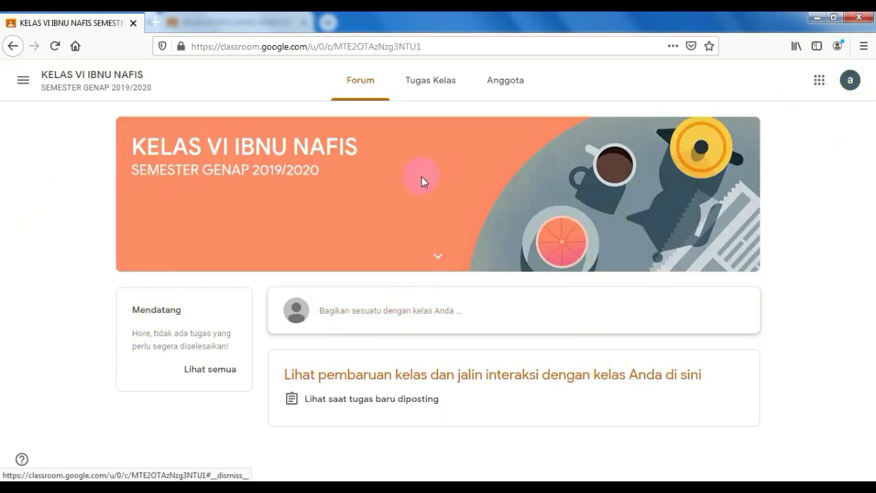
- Check the class member list from the student's account and from the teacher's account in Chrome
click(495, 90)
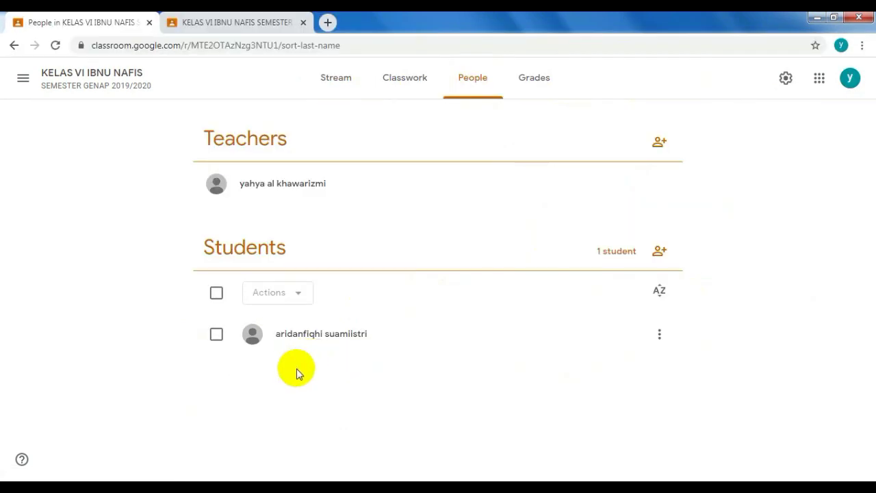
key(ctrl+w)
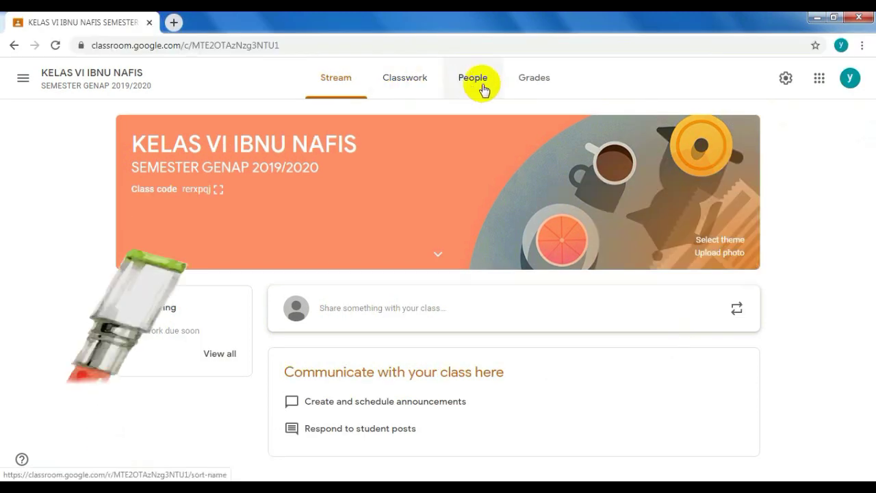
click(481, 86)
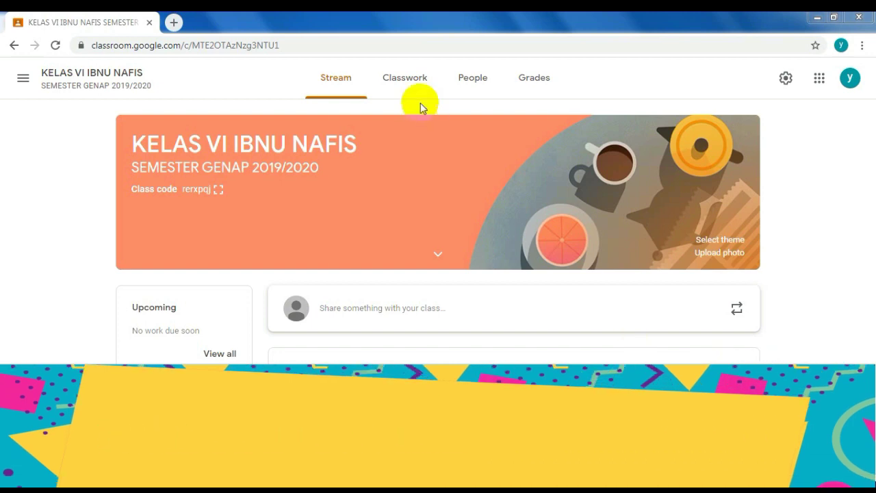
click(475, 86)
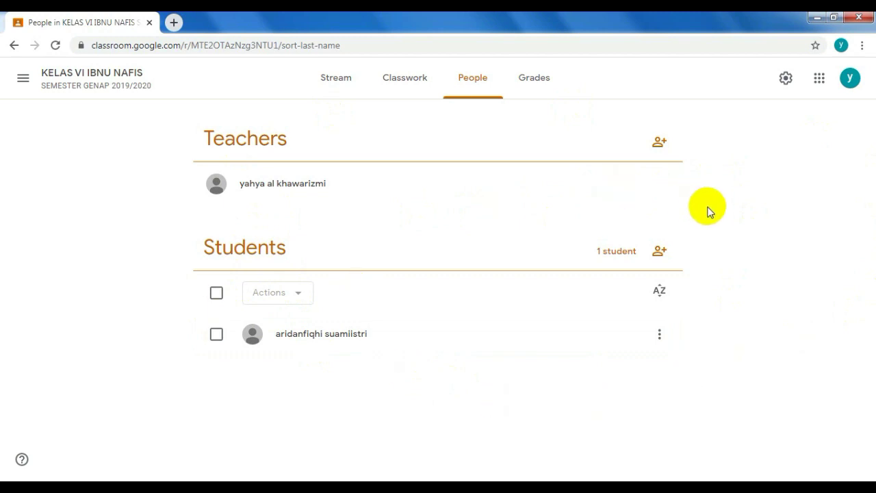
click(661, 252)
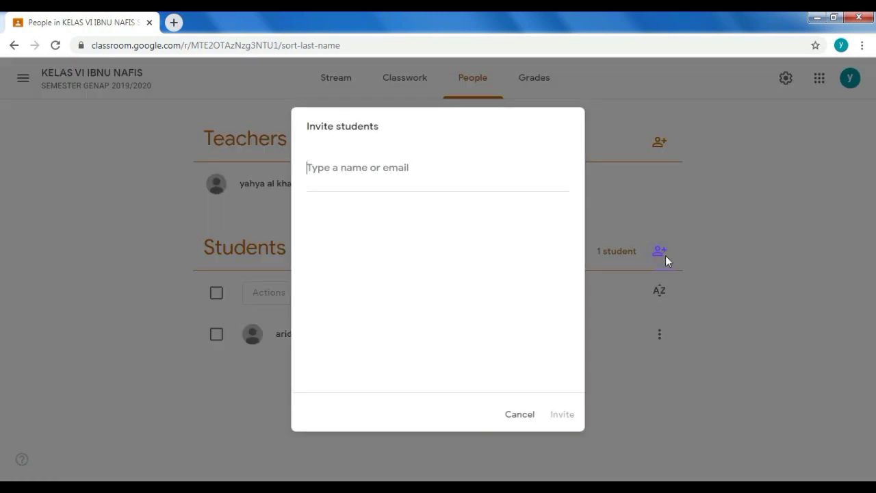
click(356, 175)
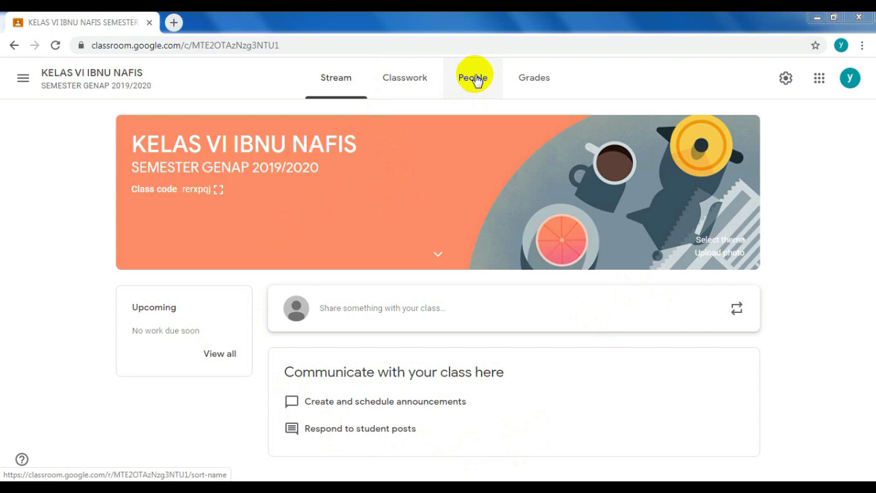
- Invite a student to the class from the People page by pasting the student's email address
click(476, 78)
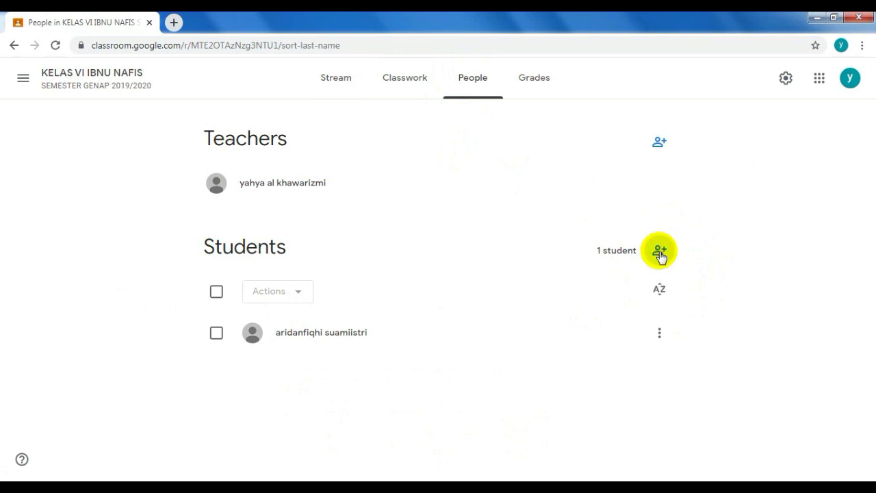
click(659, 253)
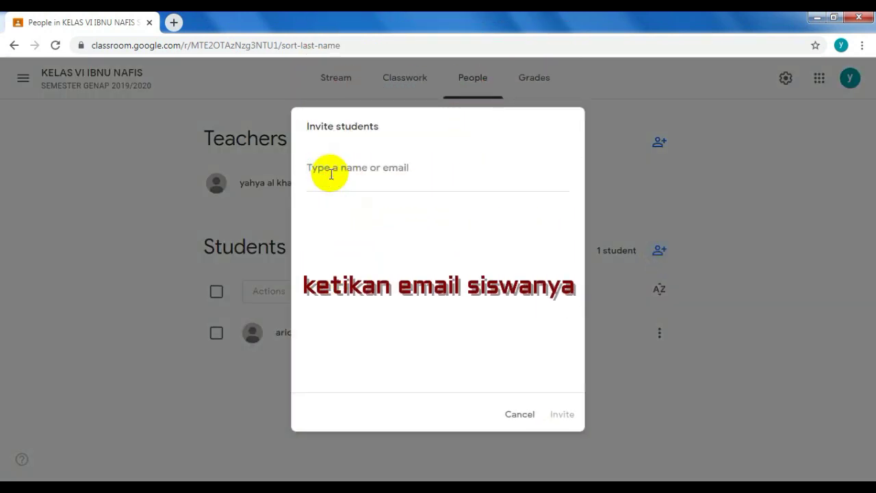
key(ctrl+v)
click(362, 233)
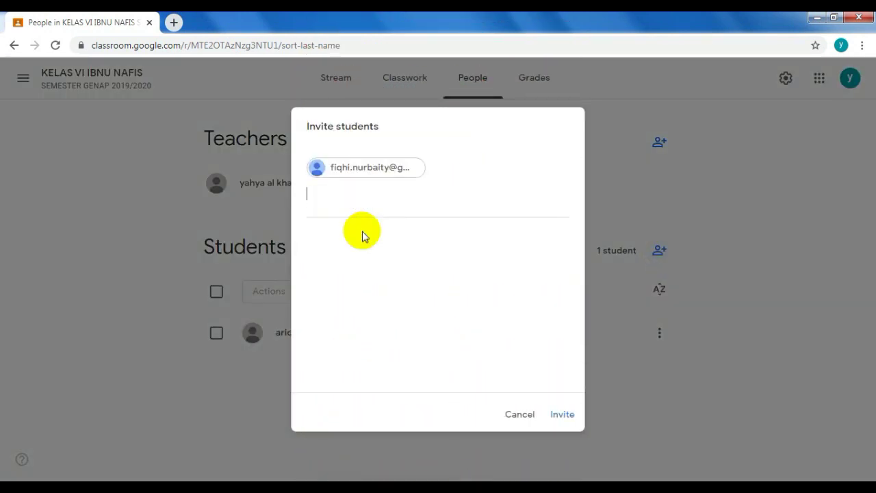
click(566, 418)
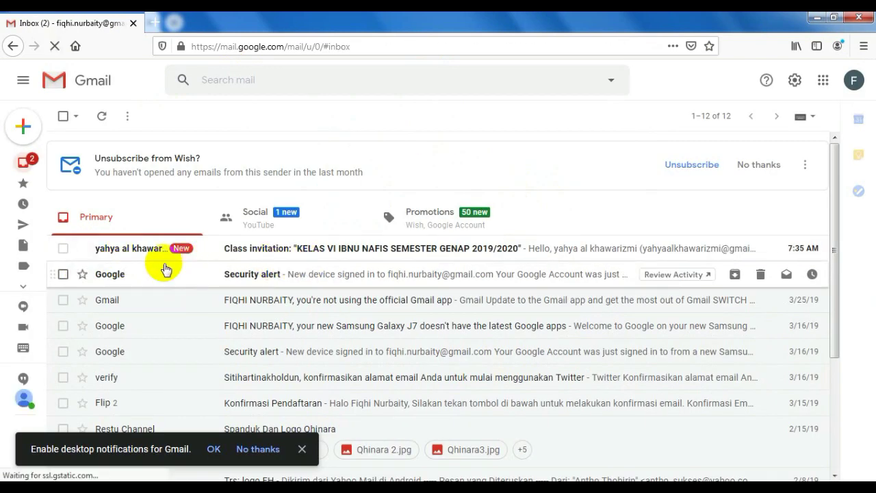
- Star and open the class invitation email in Gmail, join KELAS VI IBNU NAFIS as a student, and open its People page
click(82, 248)
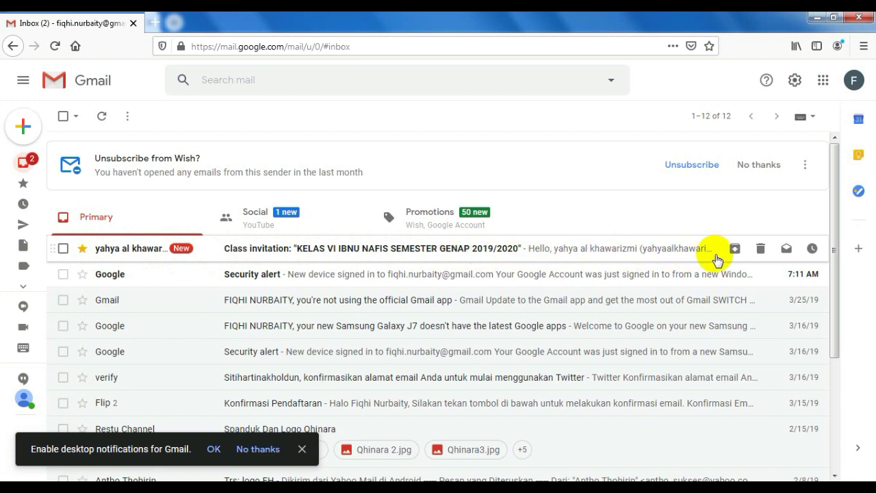
click(360, 253)
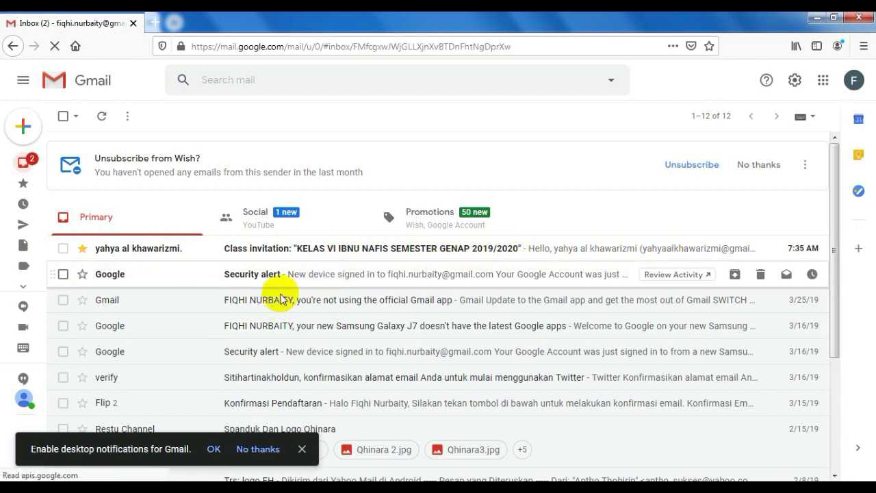
scroll(362, 343, down, 2)
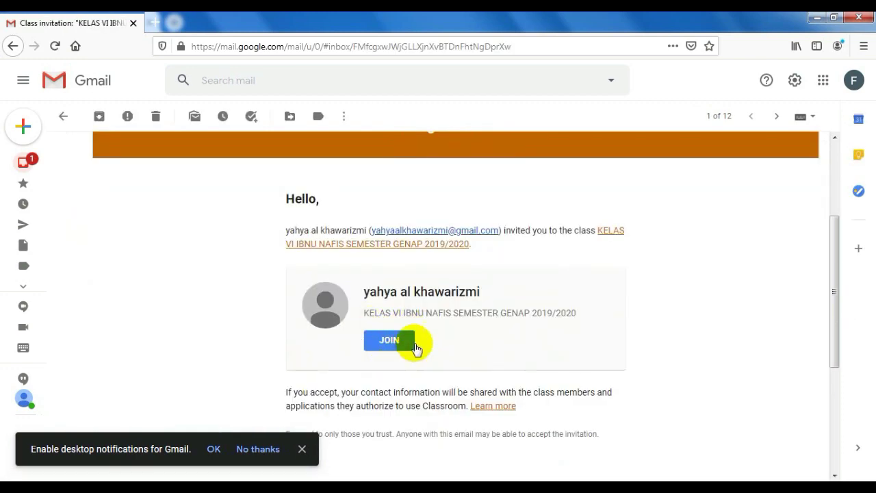
click(389, 341)
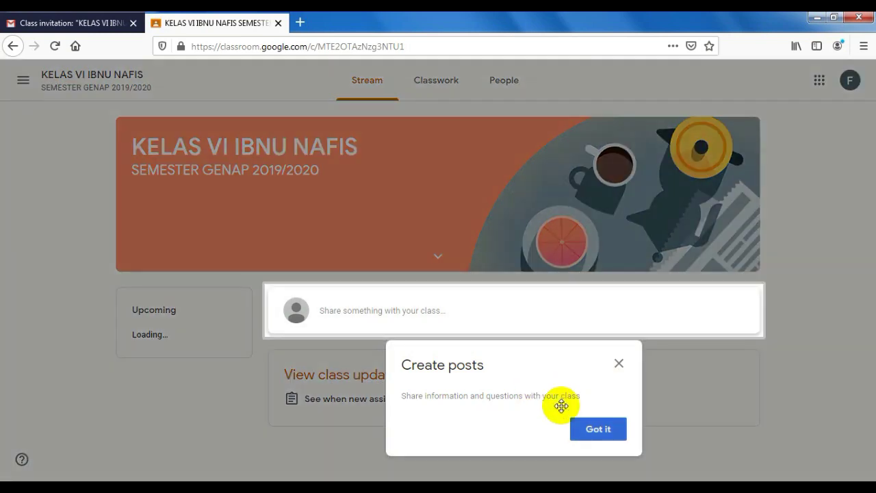
click(620, 367)
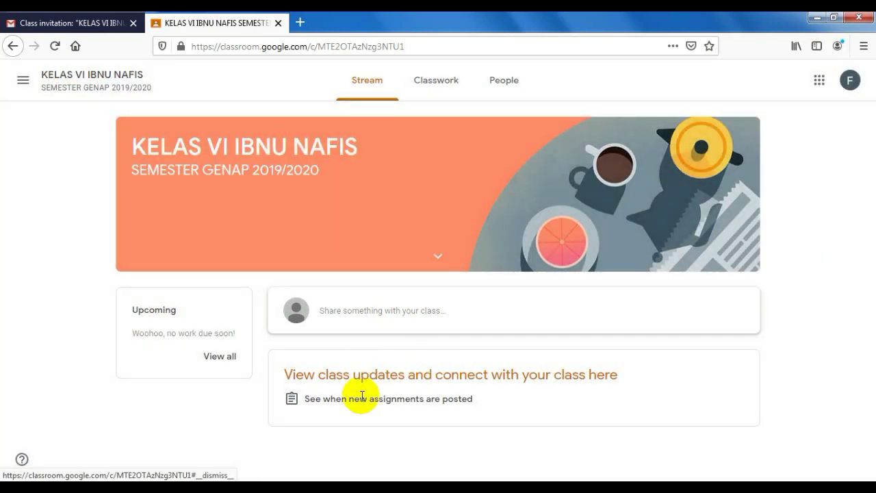
click(495, 87)
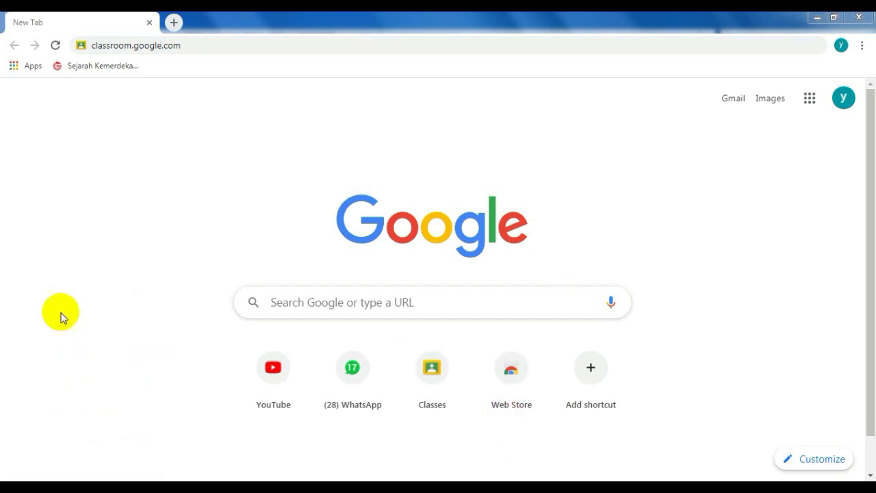
- Load classroom.google.com in Chrome with the teacher's account and open the People page of KELAS VI IBNU NAFIS
key(Return)
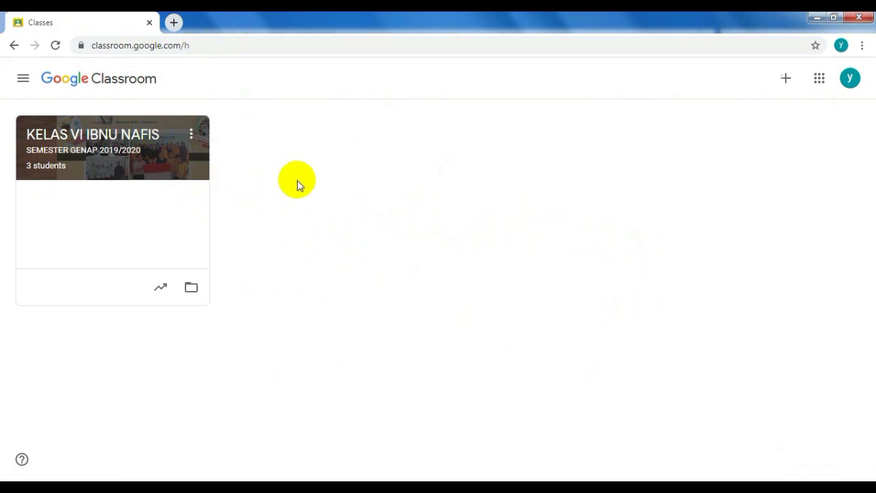
click(132, 135)
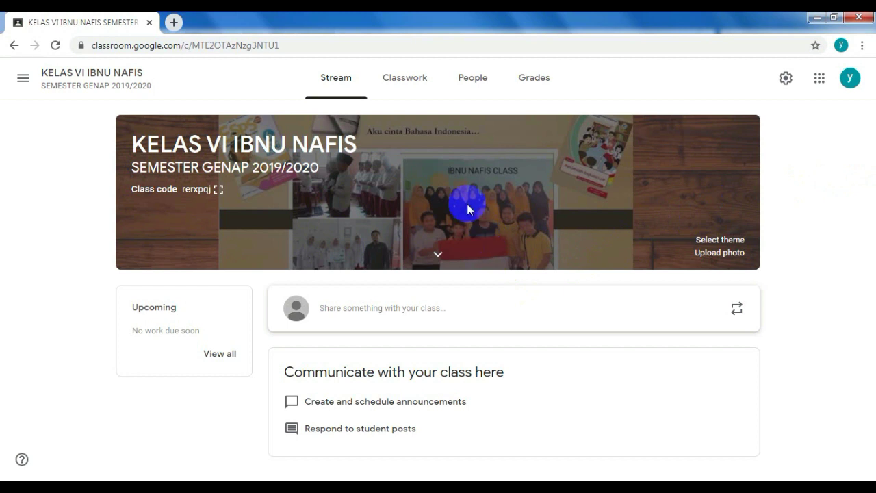
click(471, 86)
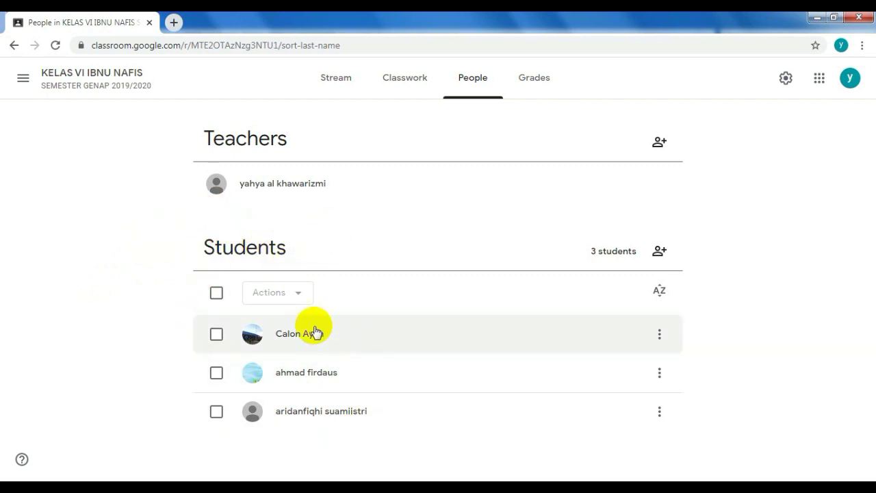
- Invite a co-teacher to the class by pasting the teacher's email address and sending the invitation
click(661, 144)
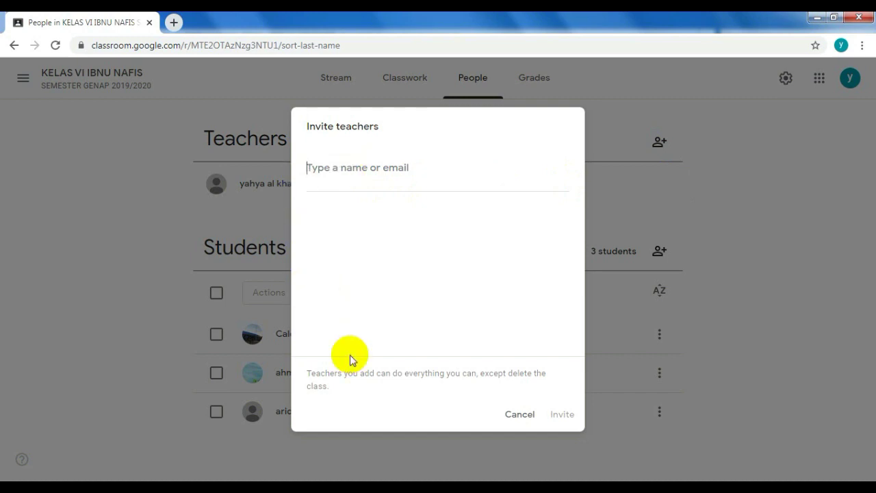
key(ctrl+v)
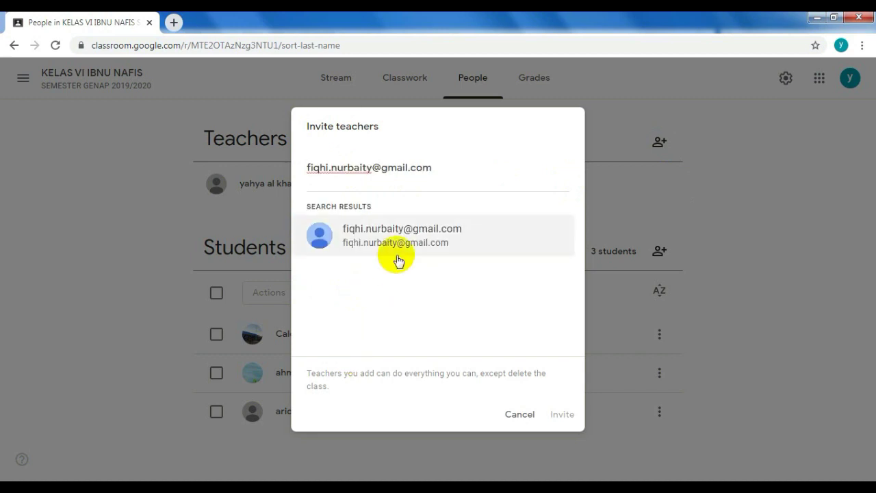
click(395, 243)
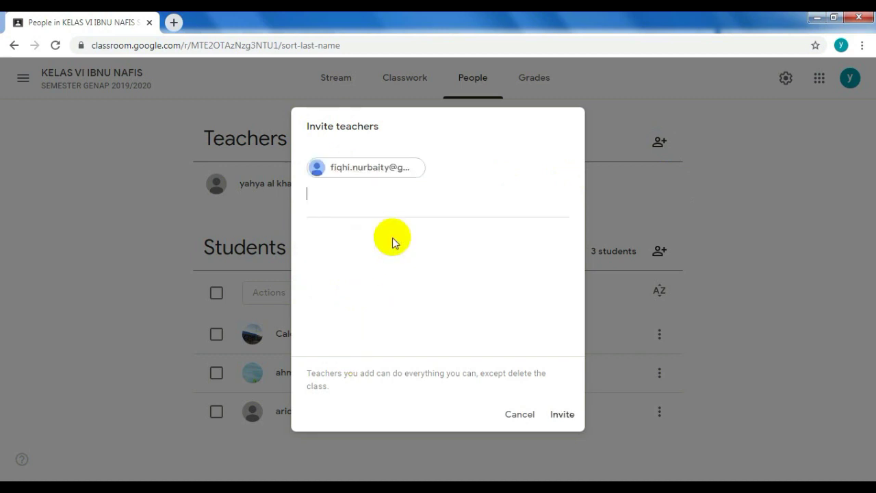
click(566, 416)
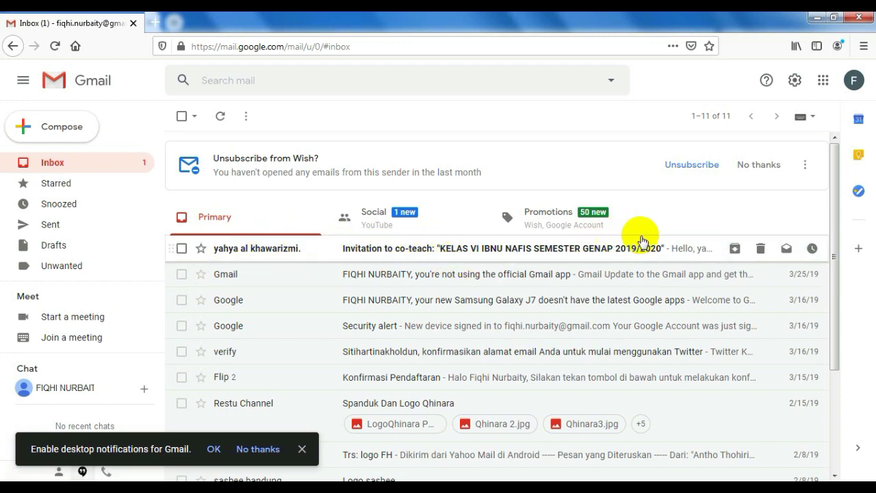
- Open the co-teach invitation email in the invited teacher's Gmail in Firefox and accept co-teaching KELAS VI IBNU NAFIS
click(400, 258)
scroll(635, 346, down, 4)
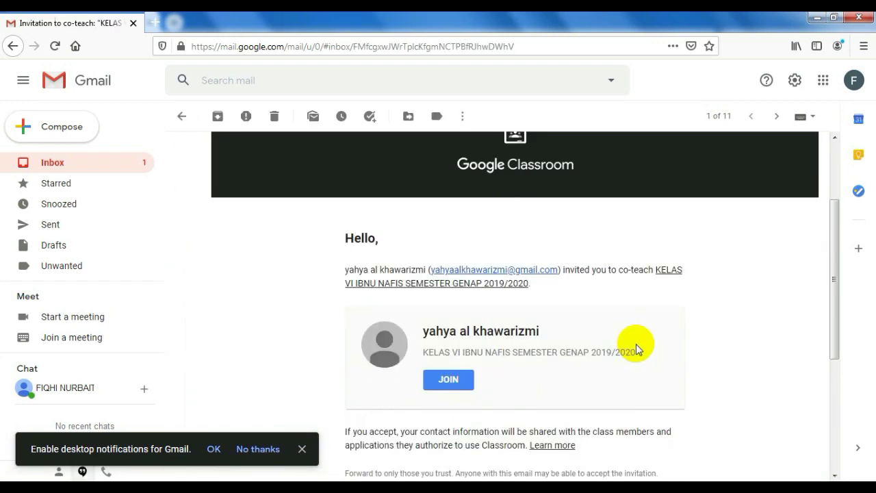
scroll(636, 348, down, 2)
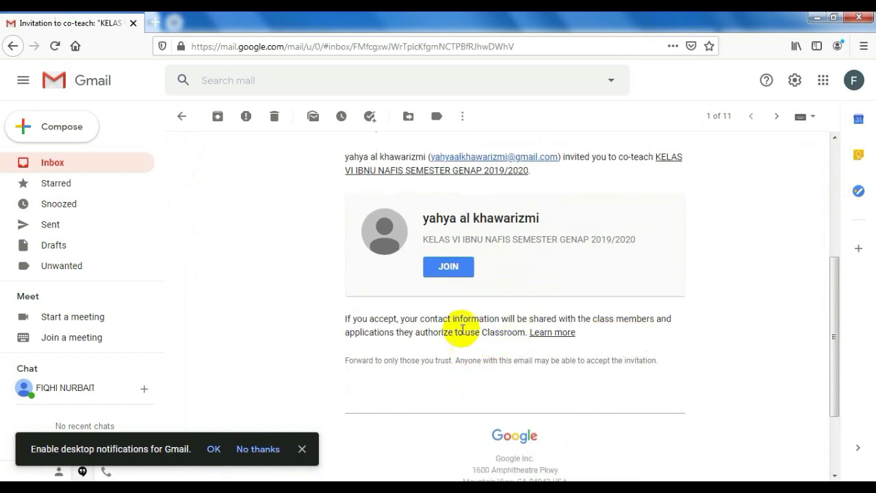
click(448, 268)
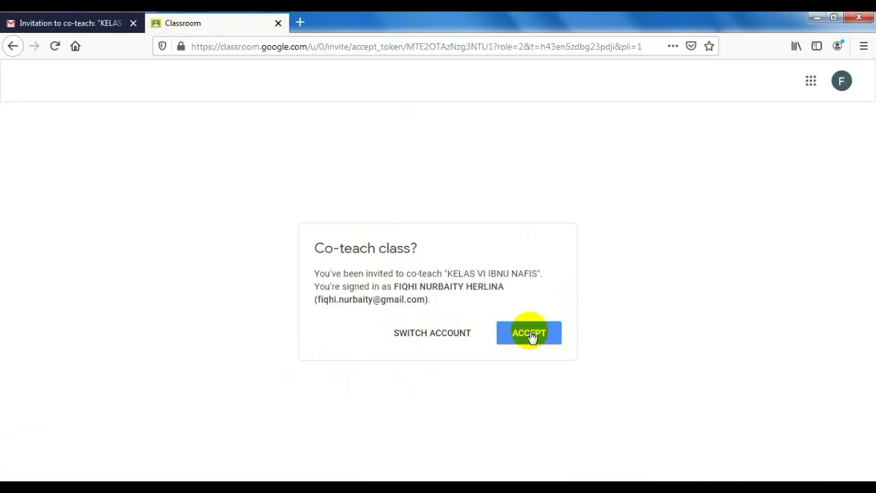
click(529, 333)
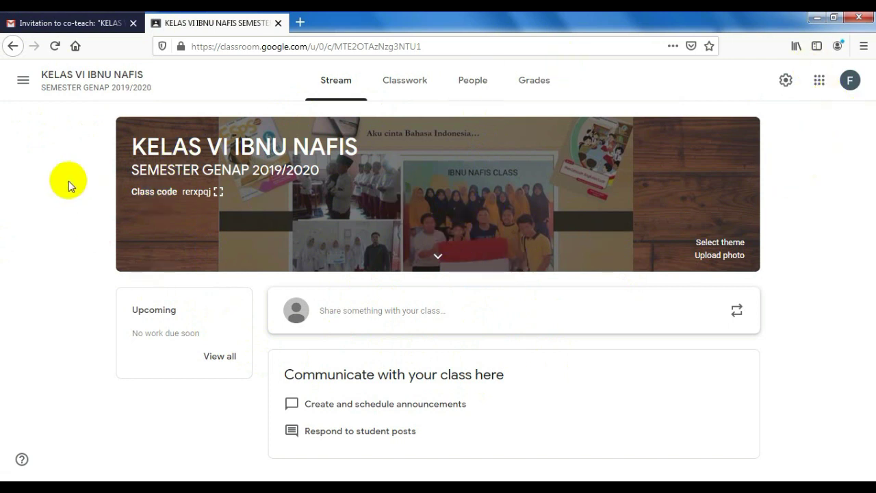
- Check the teacher and student lists of the class from the co-teacher's account
click(477, 87)
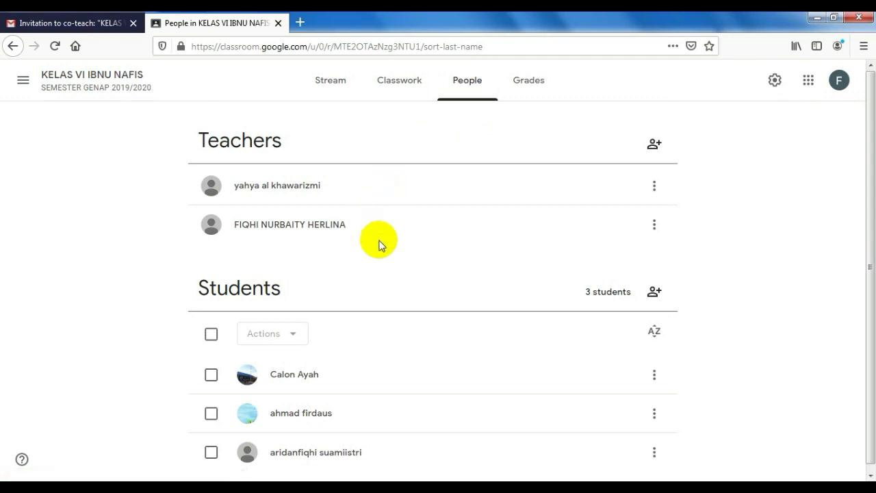
scroll(445, 304, down, 1)
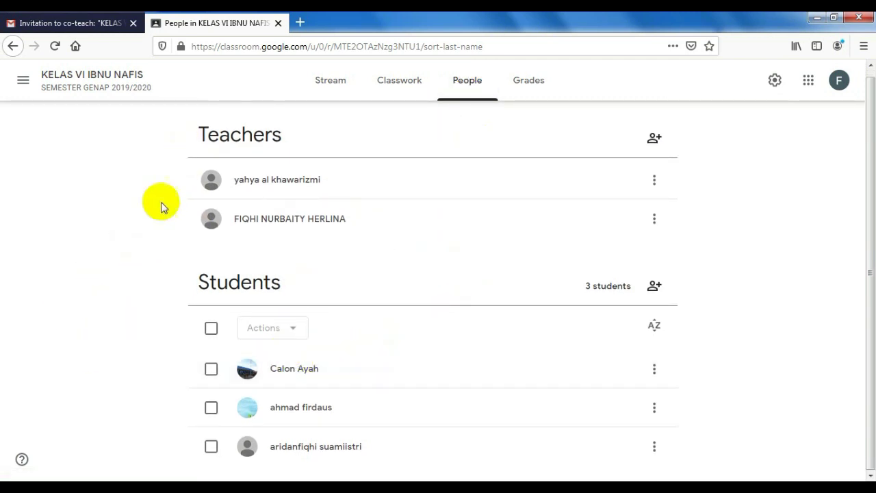
click(781, 146)
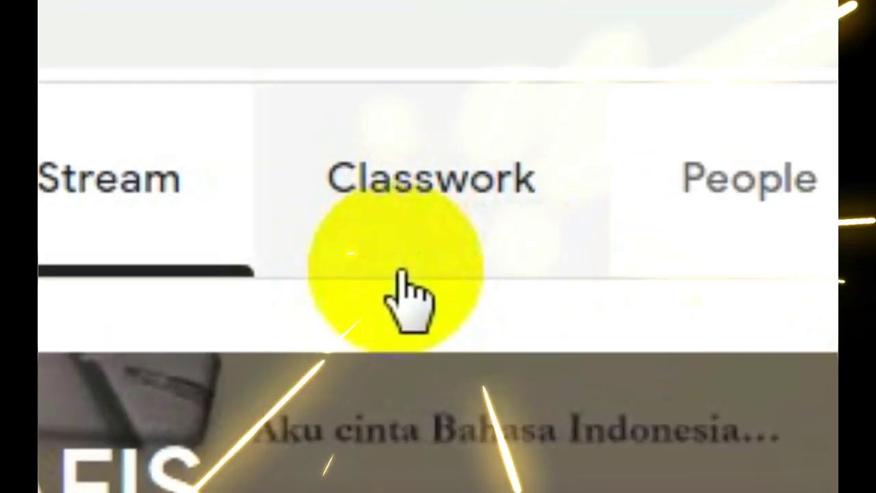
- Add a classwork topic named BUKU AJAR to the class from the teacher's account in Chrome
click(400, 226)
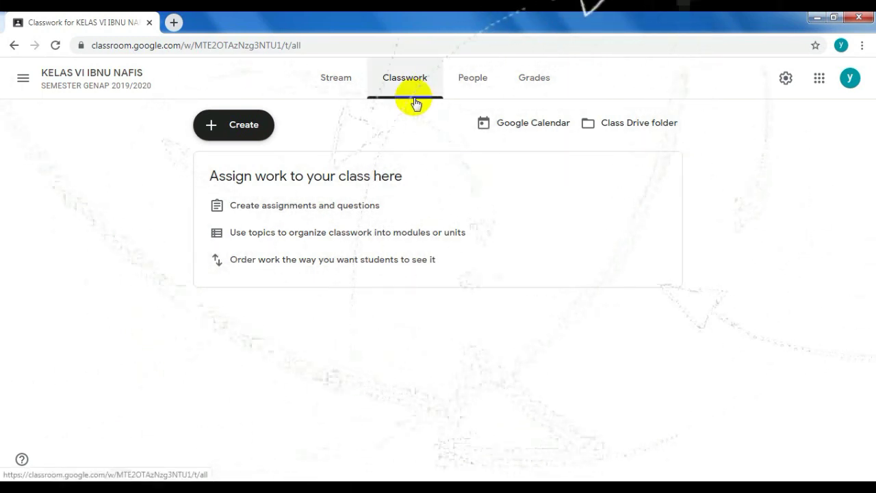
click(230, 126)
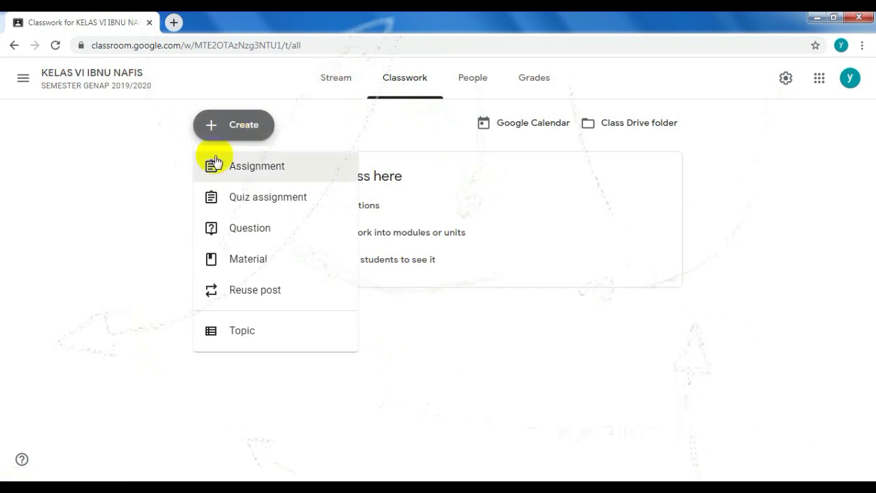
click(241, 331)
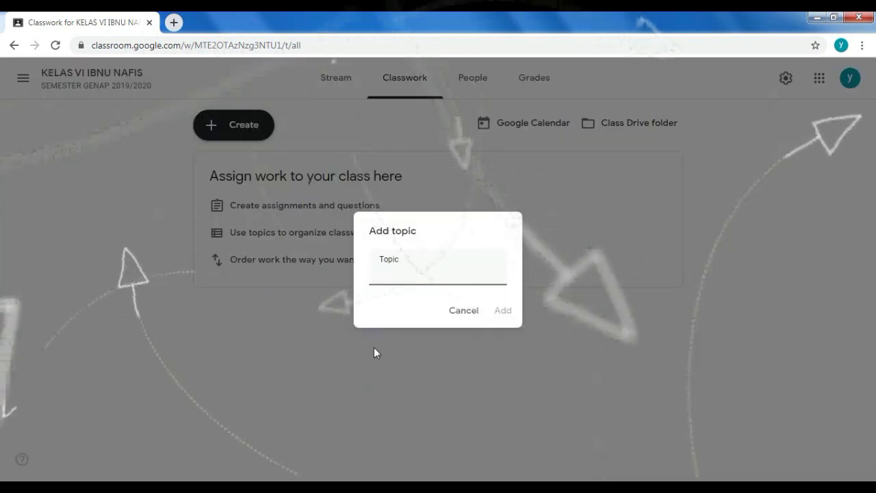
text(BUKU AJAR)
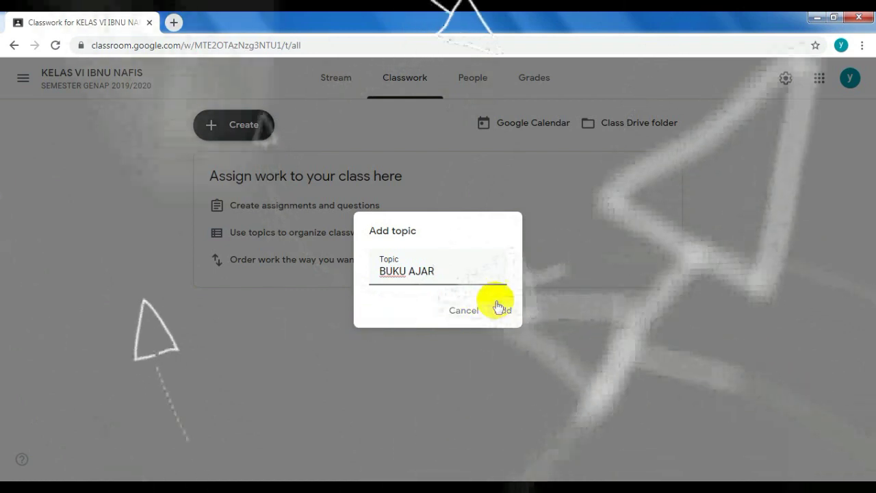
click(504, 311)
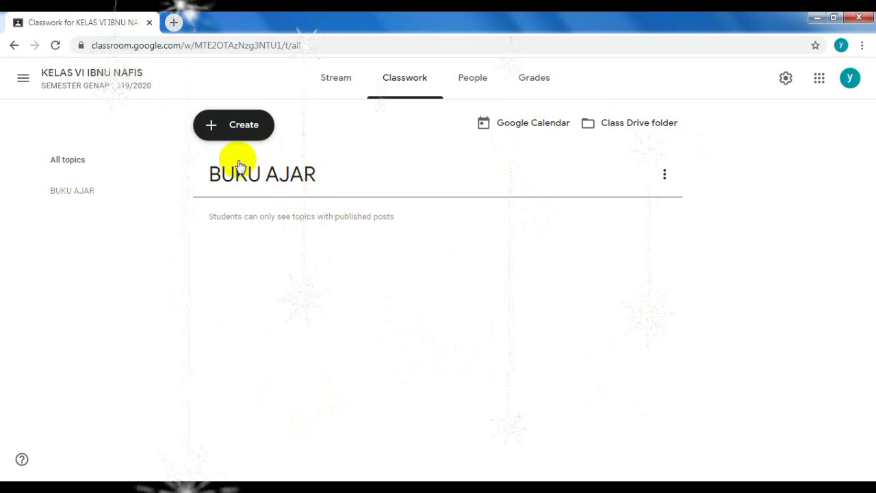
- Add a second classwork topic named SLIDE PRESENTASI and dismiss the tip about ordering classwork
click(242, 130)
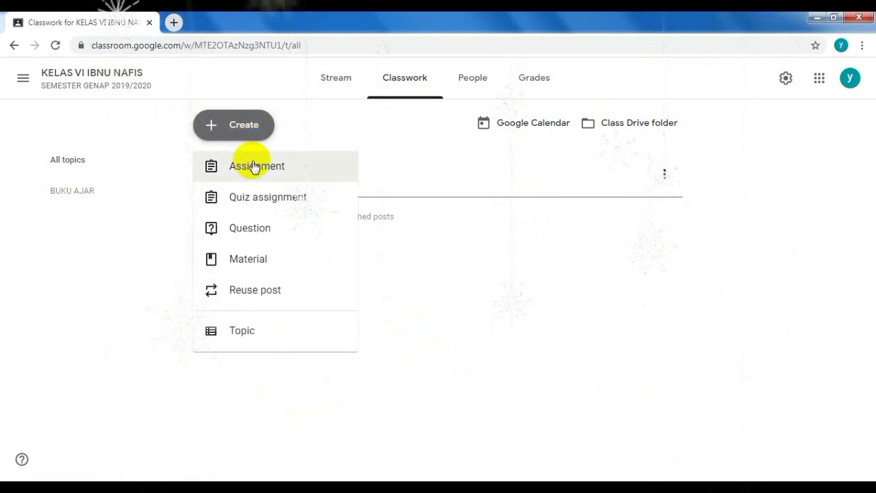
click(246, 338)
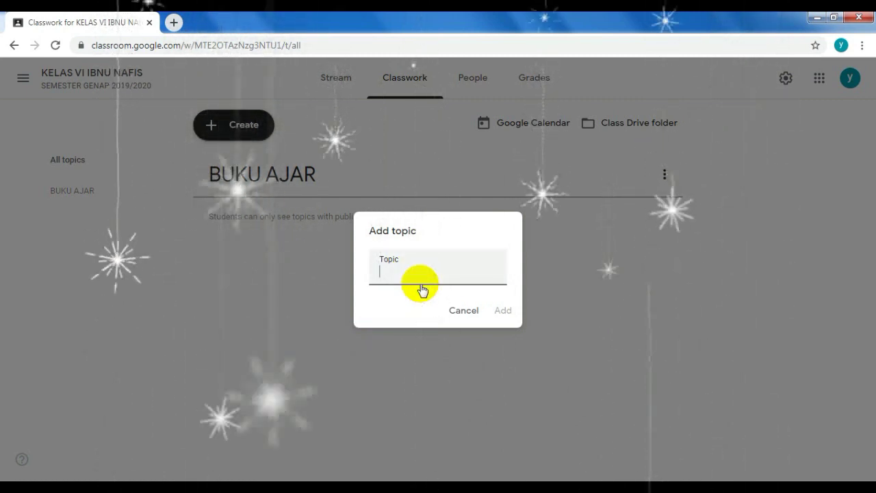
text(SL)
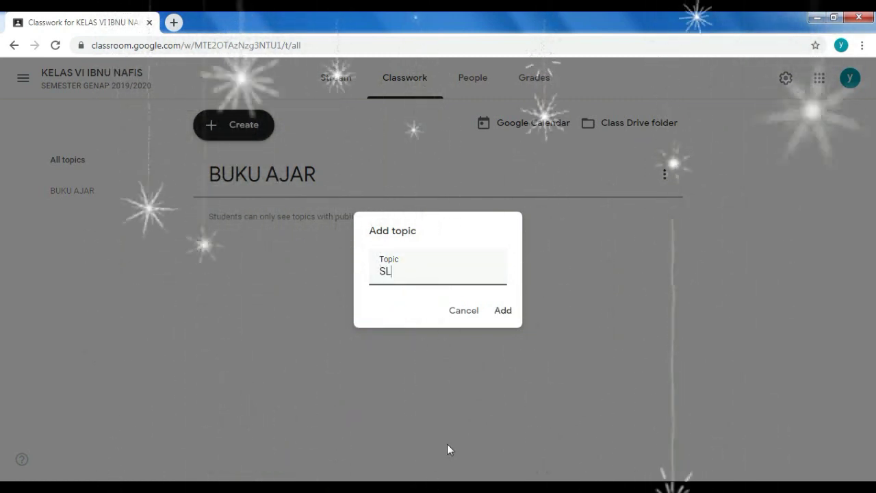
text(IDE P)
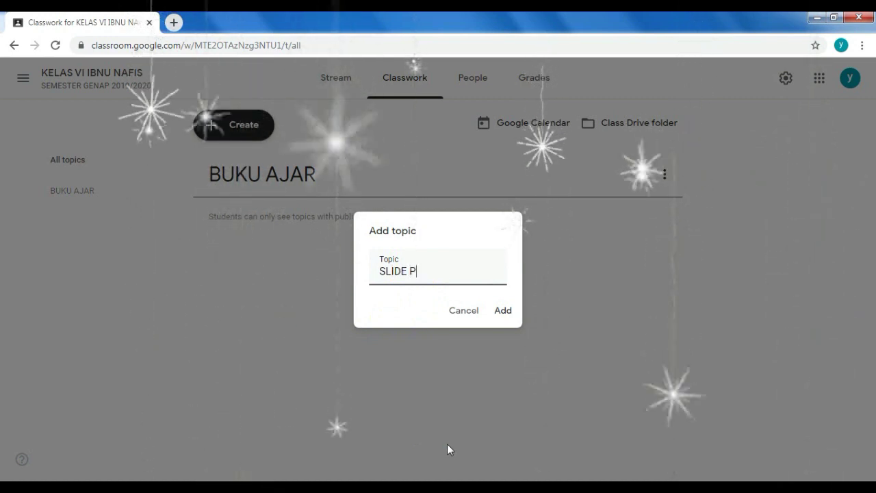
text(RESENT)
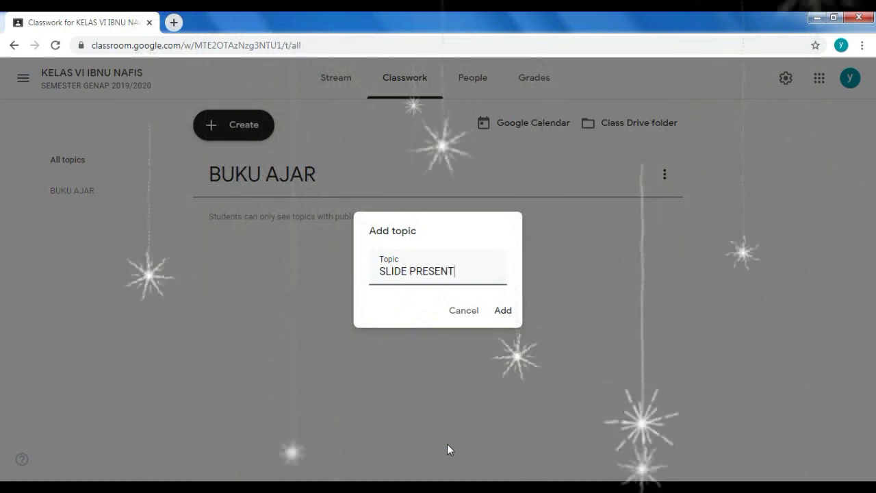
text(ASI)
key(Return)
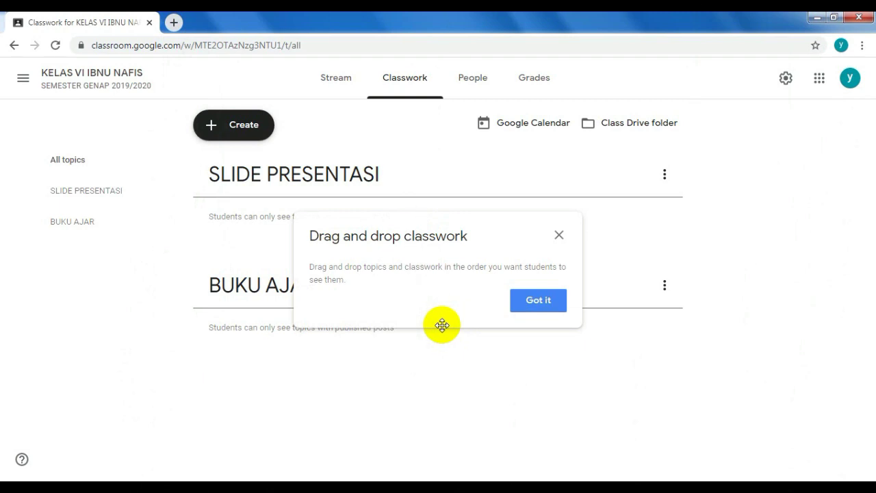
click(559, 235)
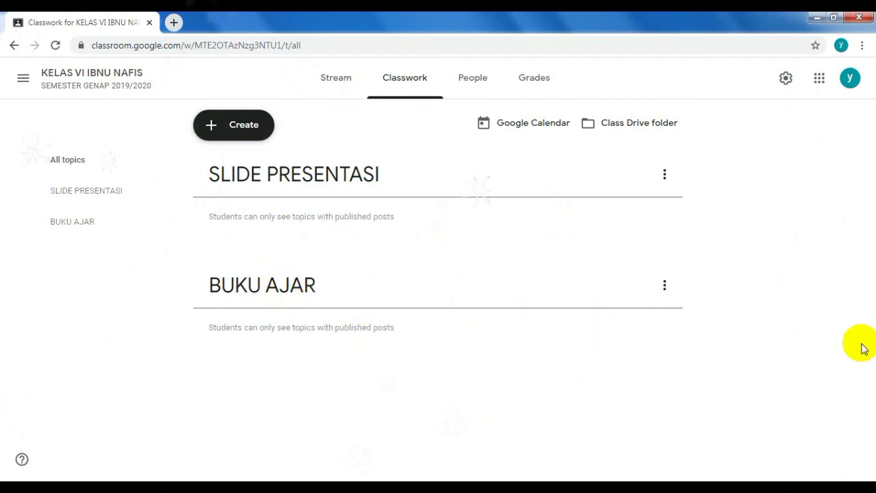
- Add a third classwork topic named VIDEO PEMBELAJARAN
click(233, 130)
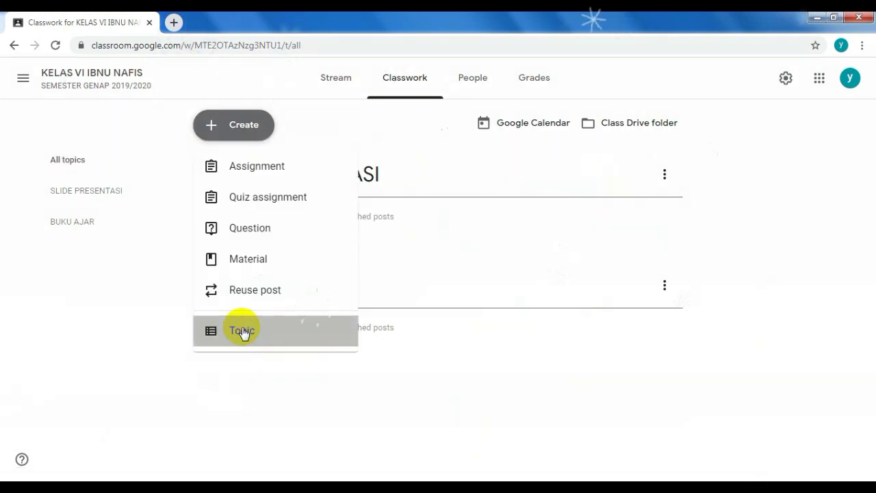
click(243, 332)
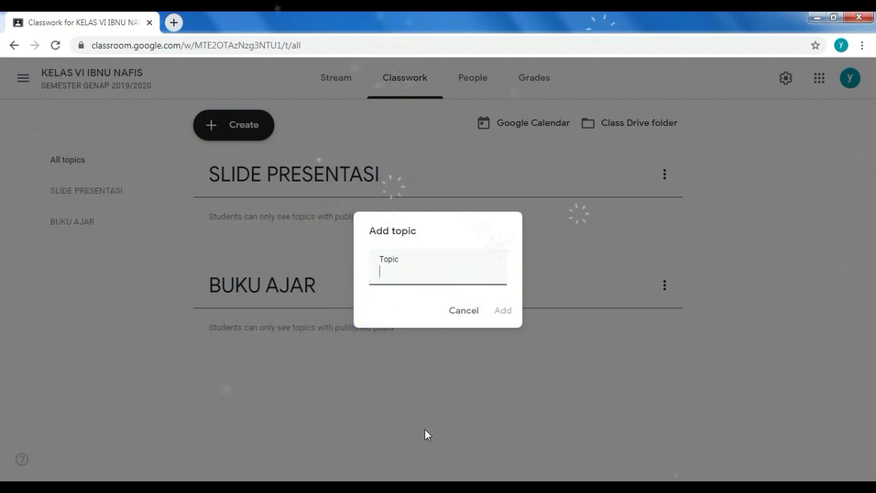
text(VI)
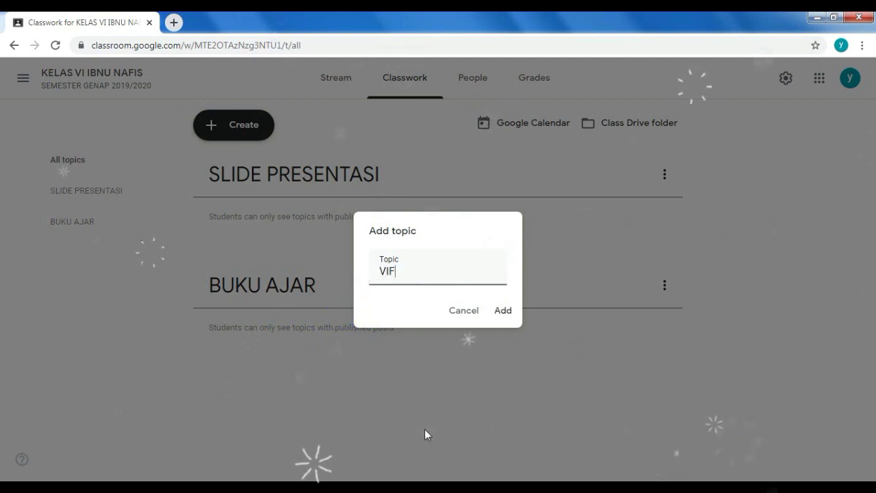
text(DEO PE)
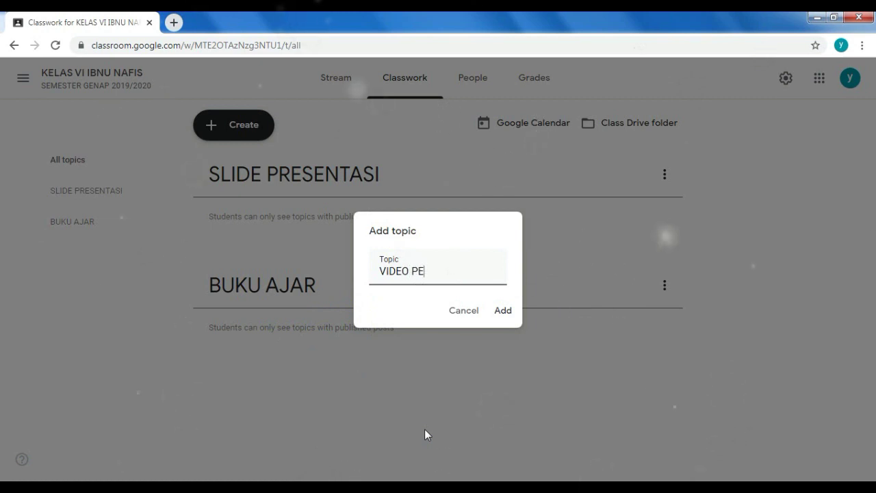
text(MBELAJARAN)
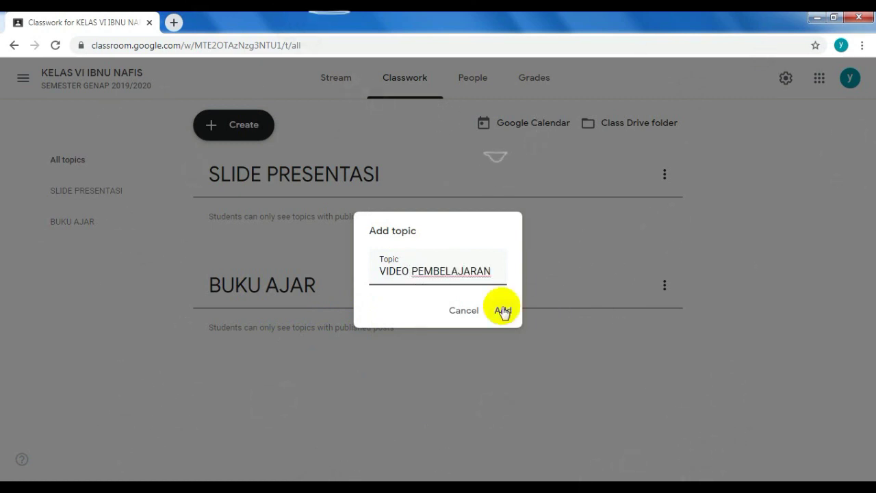
click(503, 311)
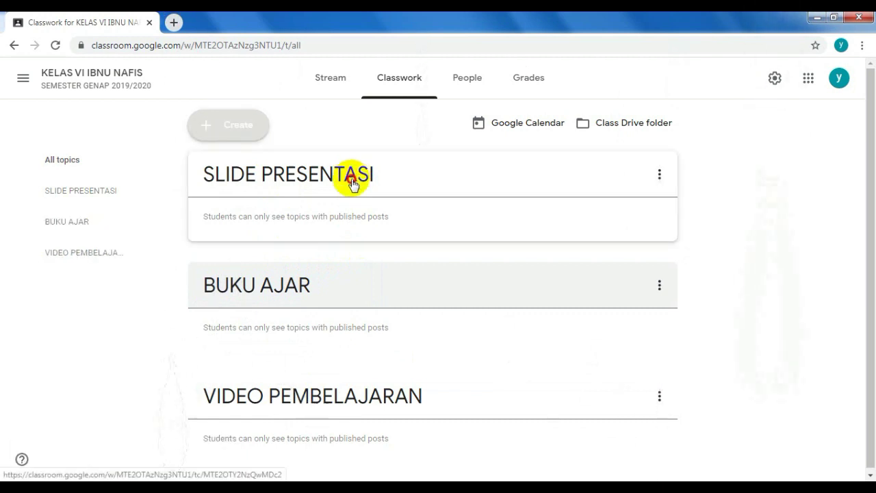
- Reorder the classwork topics to BUKU AJAR first, SLIDE PRESENTASI second and VIDEO PEMBELAJARAN last
drag(352, 175, 290, 387)
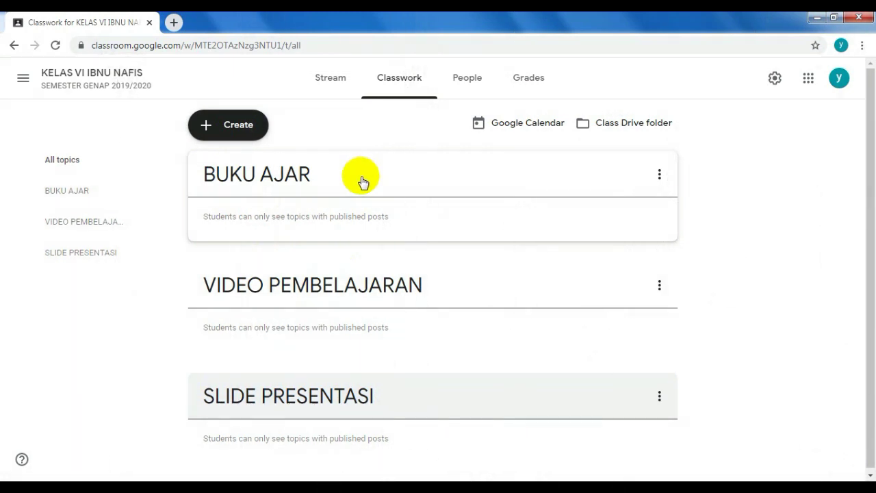
drag(362, 182, 294, 250)
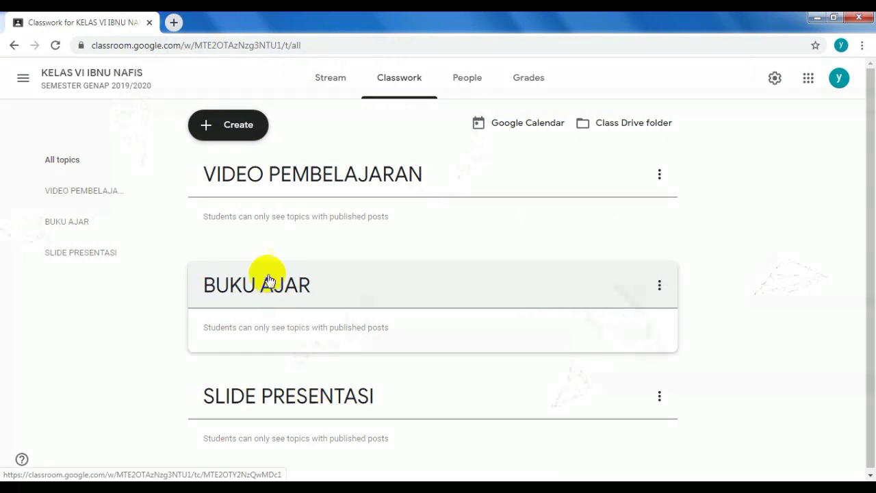
drag(272, 260, 277, 195)
drag(265, 299, 271, 397)
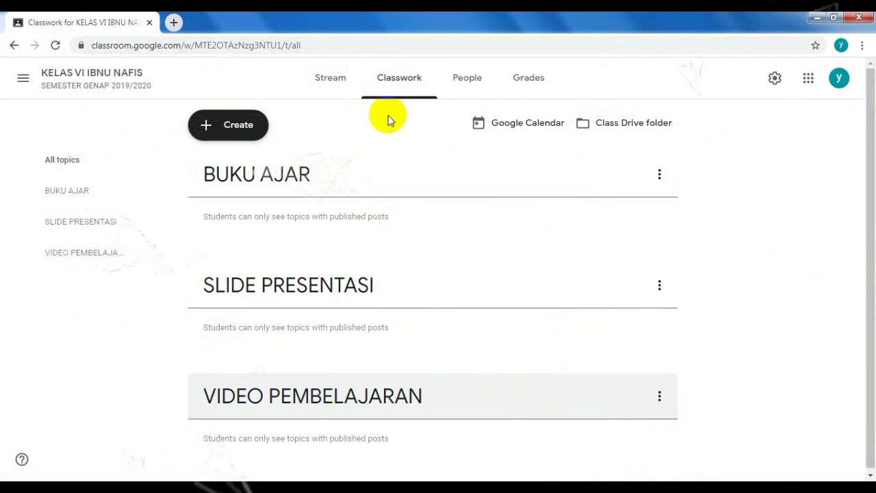
- Start a new class material, dismiss the posting tip and title it "BUKU AJAR BAHASA INDONESIA KELAS VI"
click(237, 129)
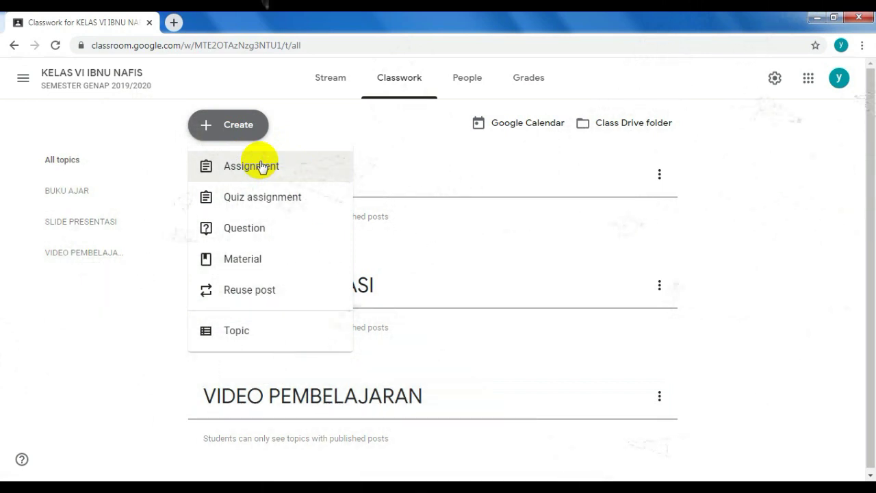
click(239, 259)
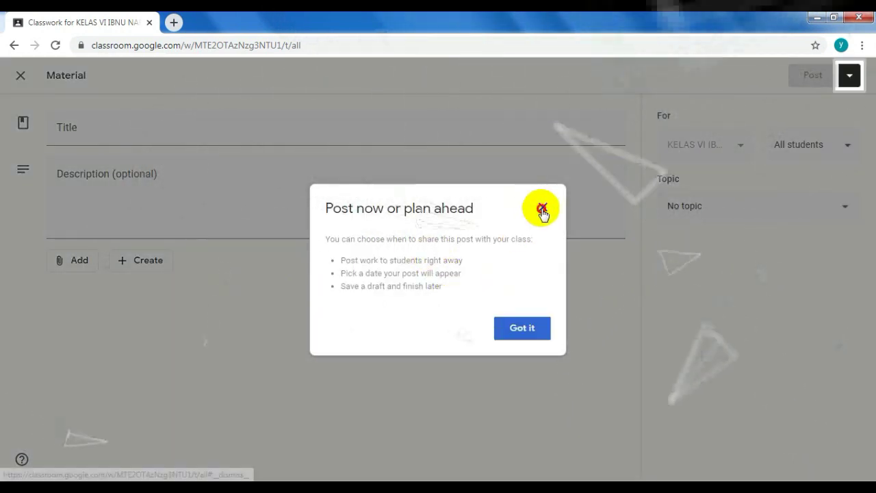
click(542, 211)
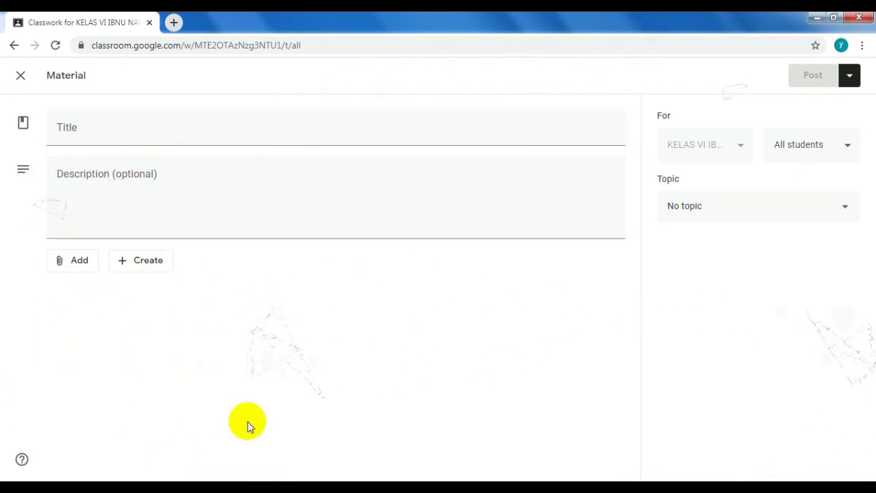
click(130, 134)
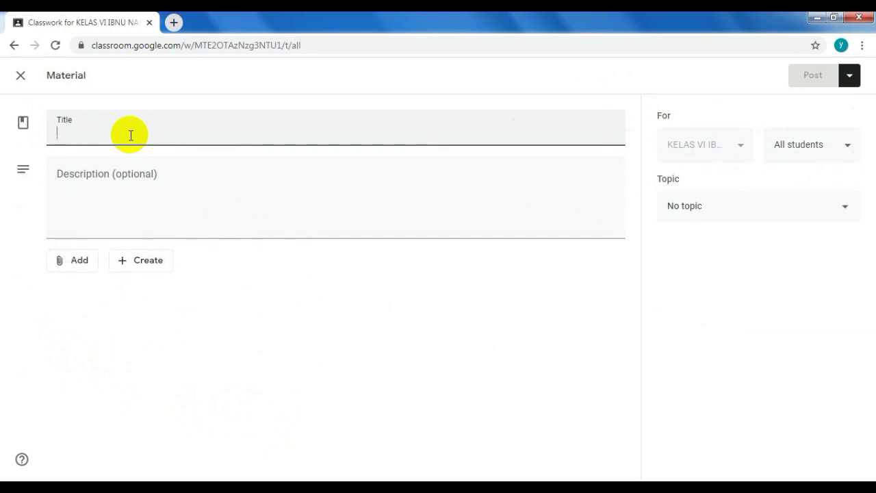
click(94, 232)
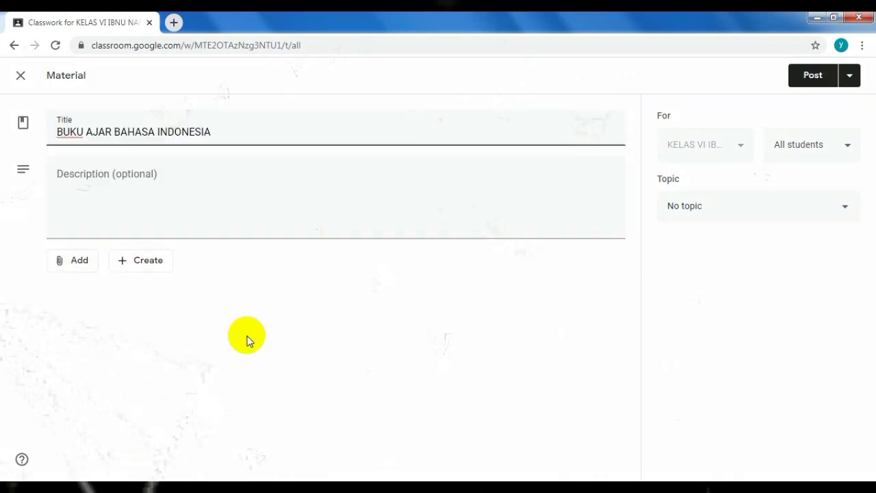
- Describe the material as "Buku Ajar ini digunakan pada semester Genap TP. 2020/2021. Buku ini juga disertai dengan Latihan Soal dan Trik Cepat menjawab soal UN."
click(99, 189)
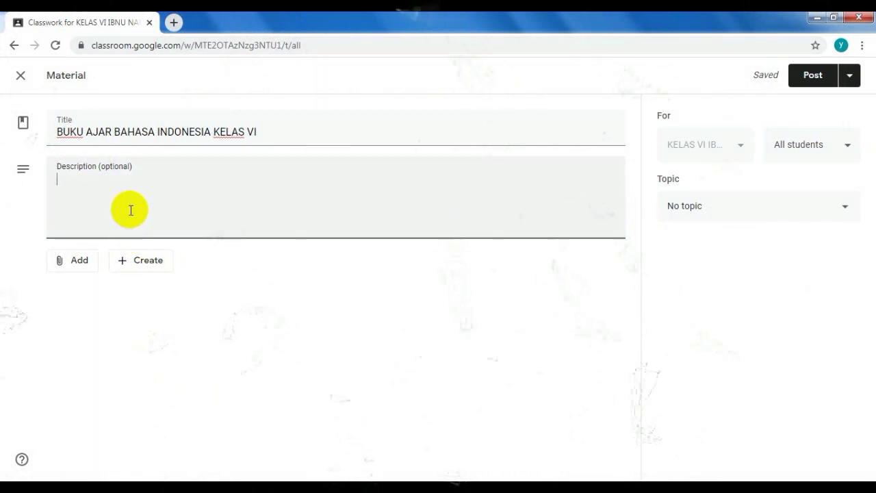
text(Buku Ajar ini digunakan pada semester )
text(Genap  T)
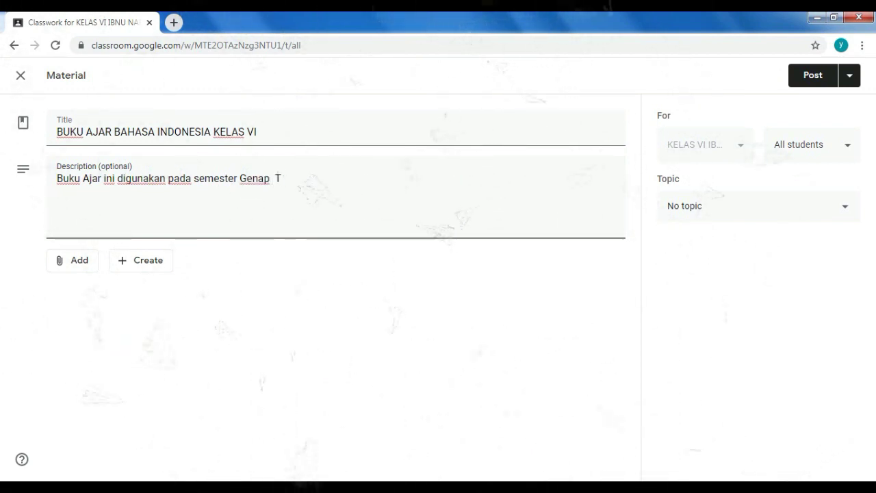
text(2020/2021. Buku ini juga disertai dengan Latihan Soal dan Trik Cepat menjawab soal UN.)
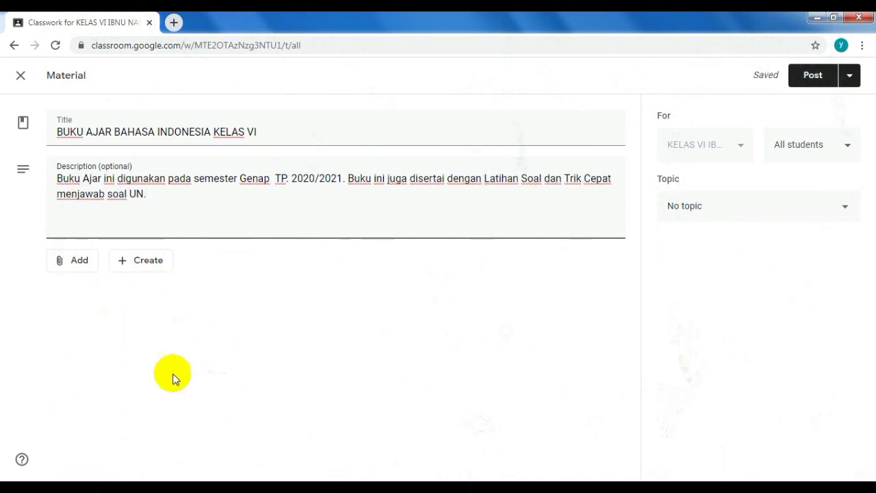
- Upload the Word file "Soal Tematik Kelas 6 TEMA 3 SUB 1 - candraedukasi.blogspot.com.docx" from the computer as the material's attachment
click(63, 260)
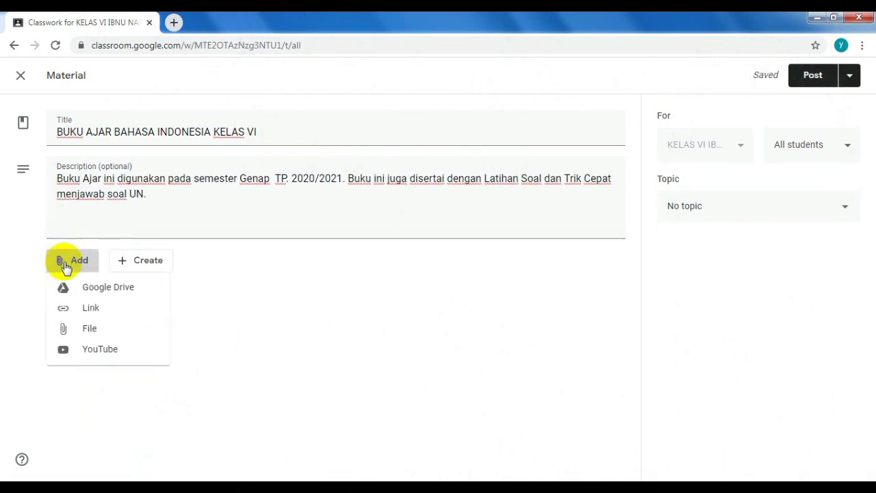
click(89, 330)
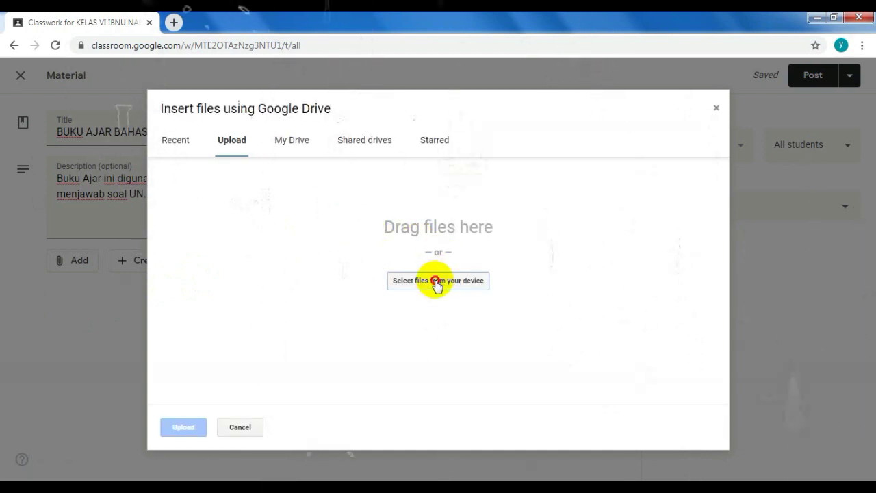
click(397, 281)
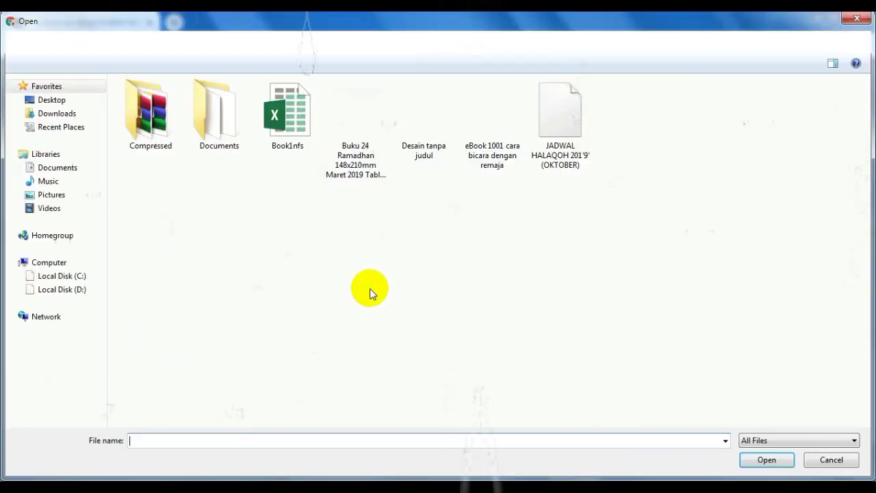
double_click(363, 321)
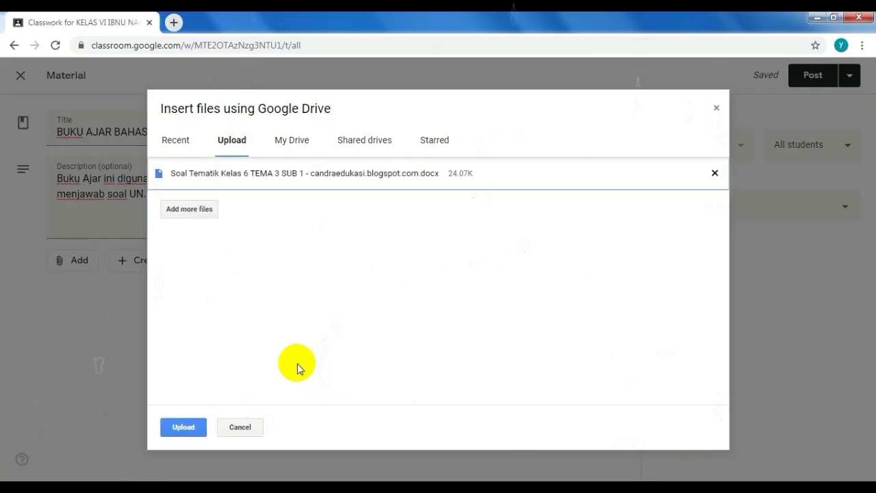
click(183, 429)
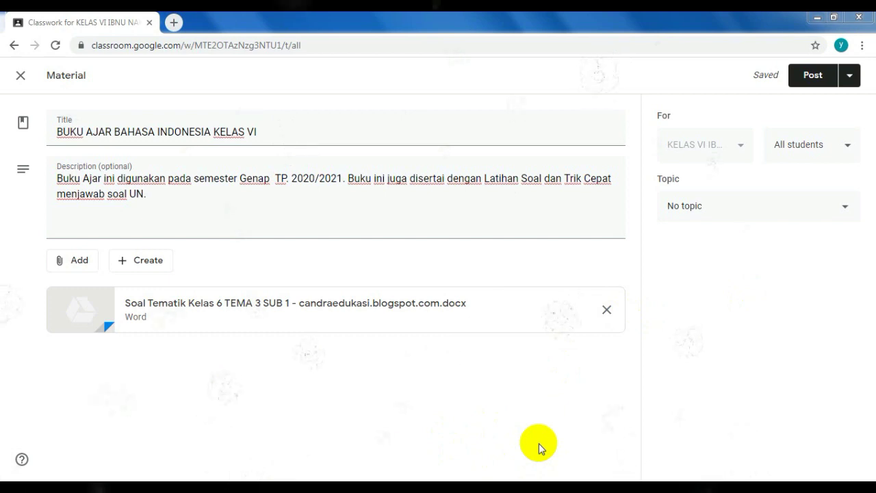
- Post the textbook material to all students and move it into the BUKU AJAR topic
click(833, 81)
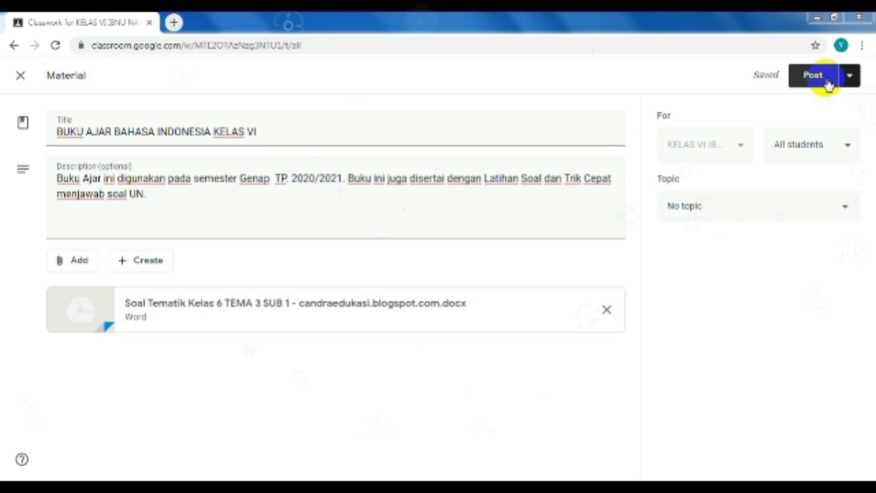
click(825, 79)
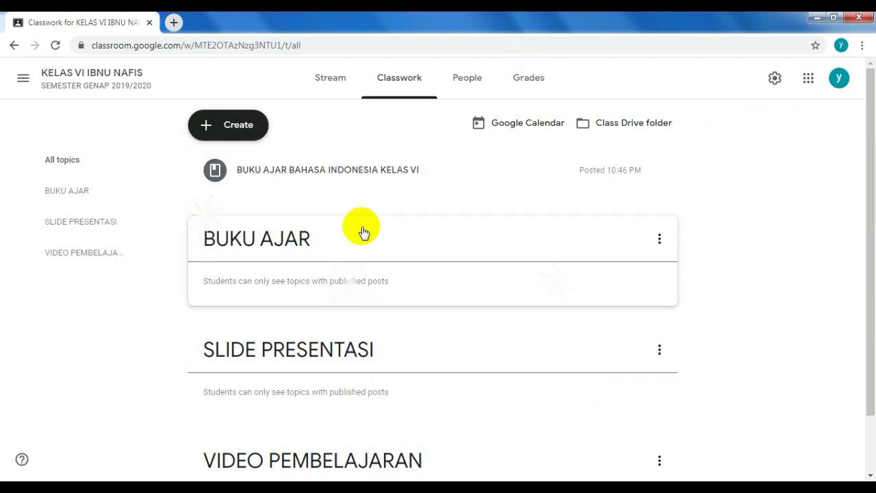
drag(329, 169, 303, 196)
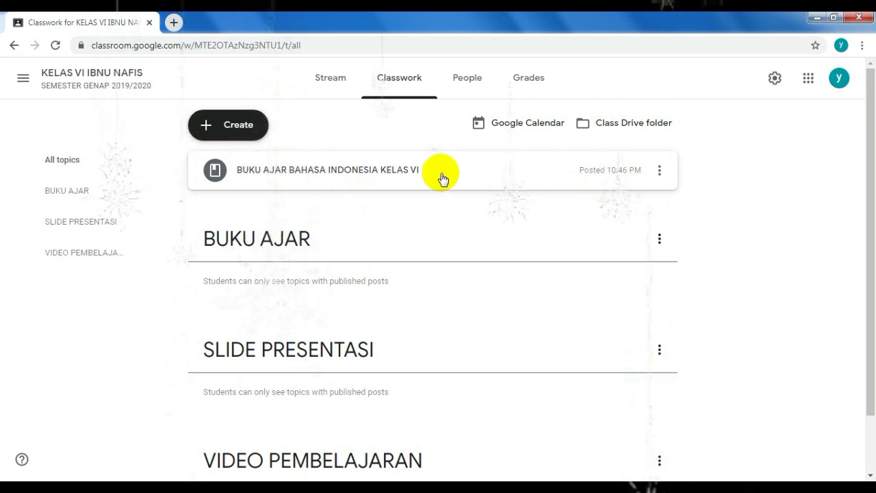
drag(423, 178, 348, 226)
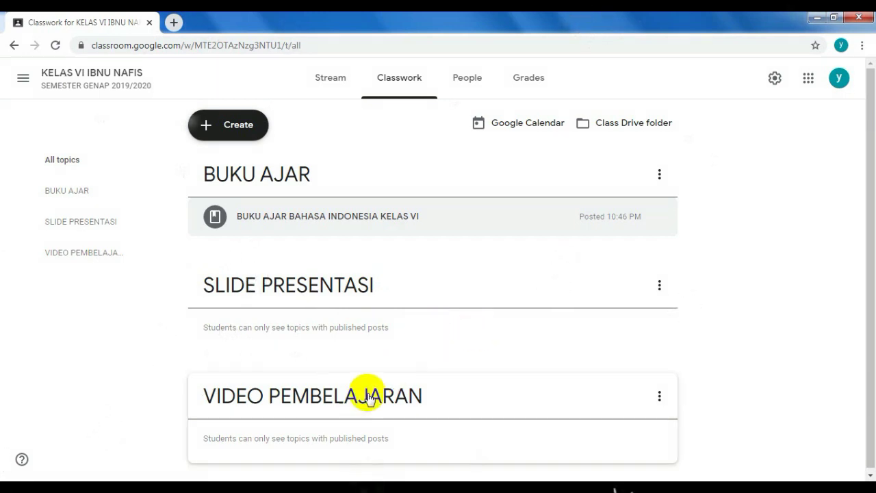
- Create a material titled "MODUL 1. Menentukan Ide Pokok Paragraf" described as "Modul ini berisikan cara mudah dan cepat dalam menyelesaikan soal yang berhubungan dengan Ide Pokok Paragraf."
click(225, 128)
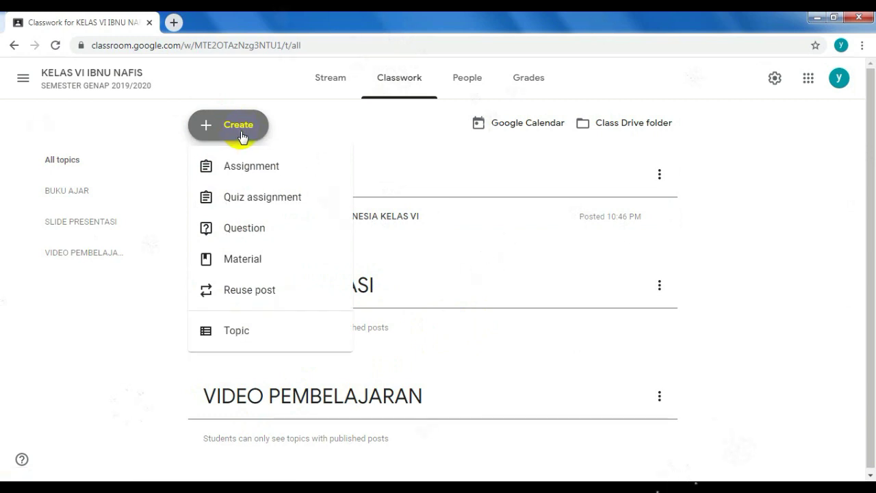
click(230, 260)
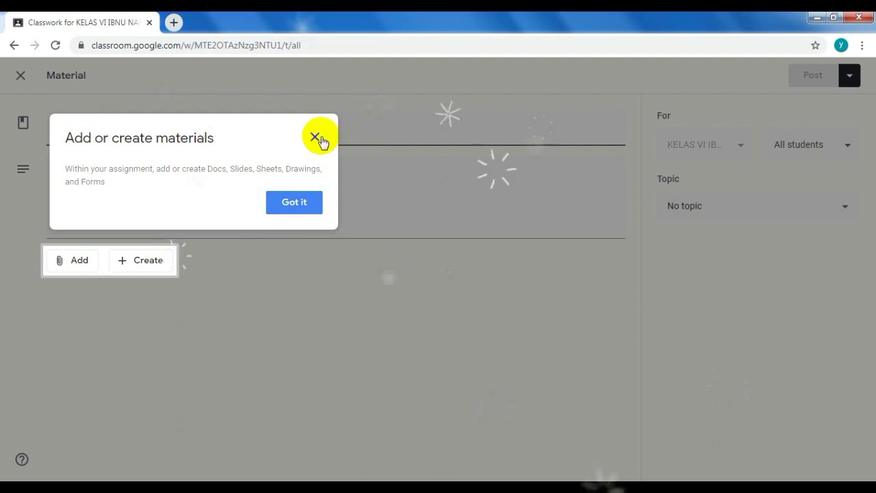
click(316, 136)
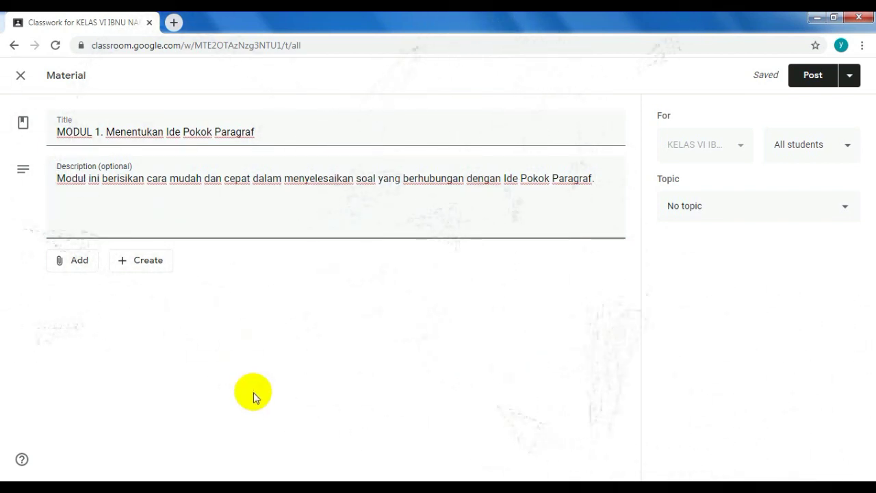
- Attach "KISI-KISI USBN-SD-Bahasa Indonesia-Kur2006-2013 (Irisan).pdf" from the computer to the MODUL 1 material
click(58, 264)
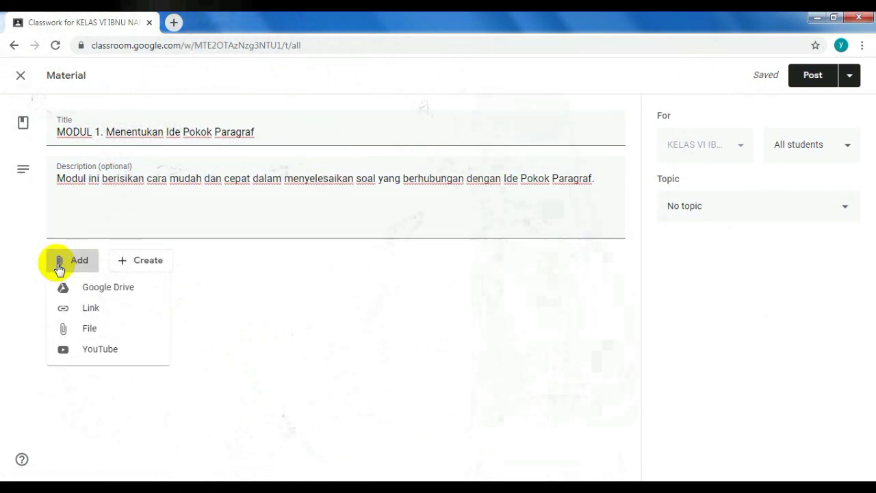
click(95, 333)
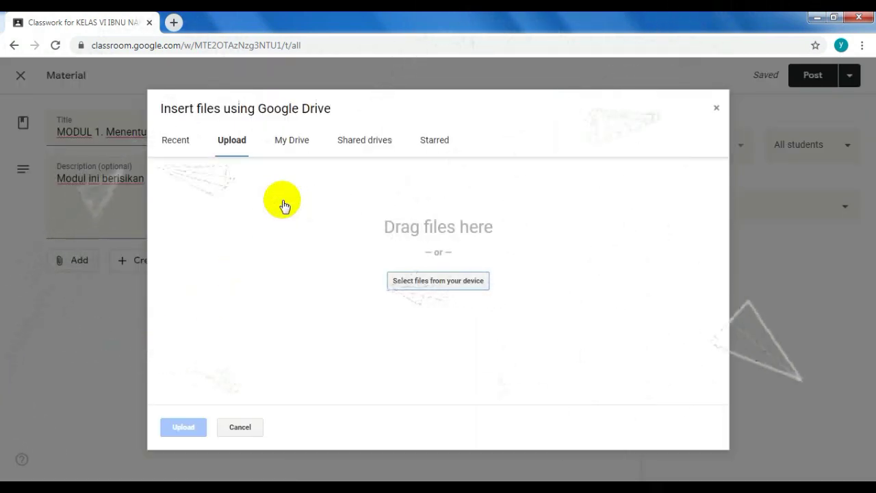
click(462, 289)
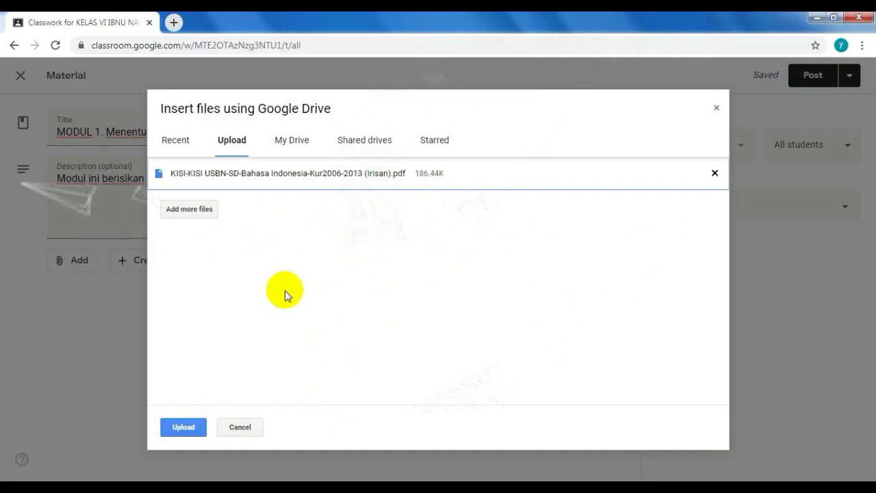
click(182, 427)
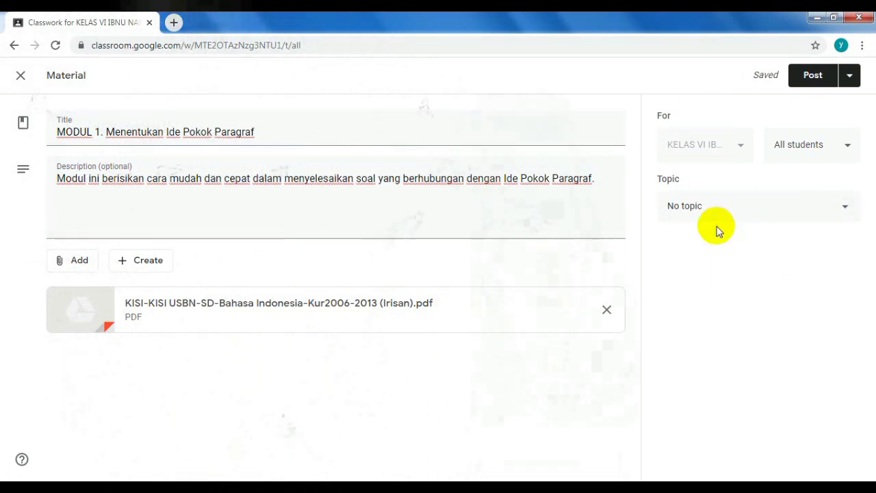
- Post the MODUL 1 material to all students and move it into the SLIDE PRESENTASI topic
click(814, 78)
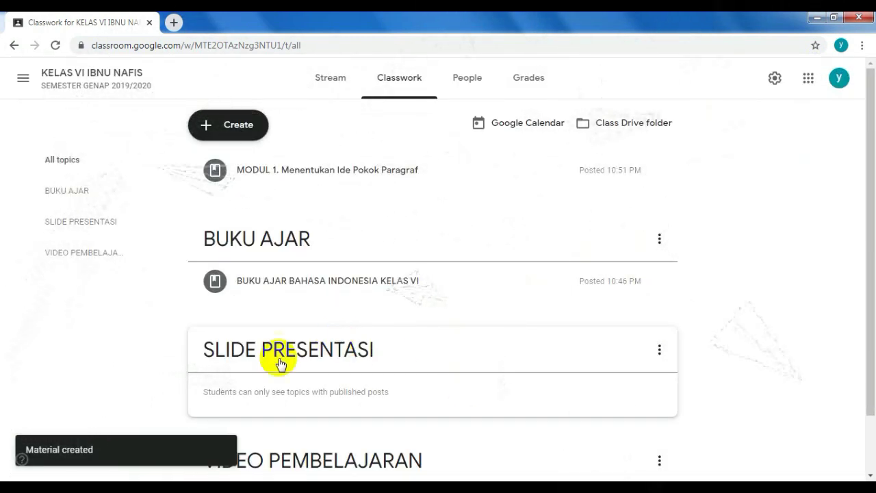
drag(327, 169, 351, 301)
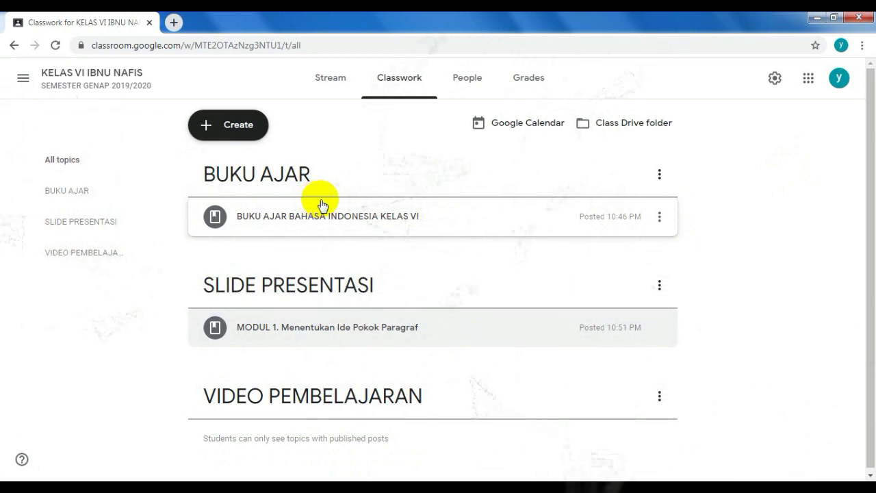
- Create a new classwork material titled "Modul 2. Menentukan Kalimat Utama pada Teks."
mouse_move(342, 327)
mouse_down()
mouse_move(349, 303)
mouse_move(342, 328)
mouse_up()
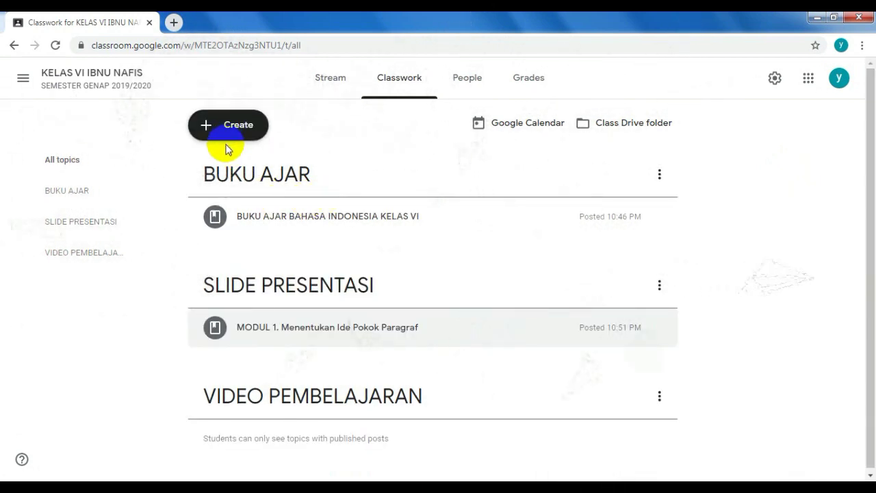
click(219, 131)
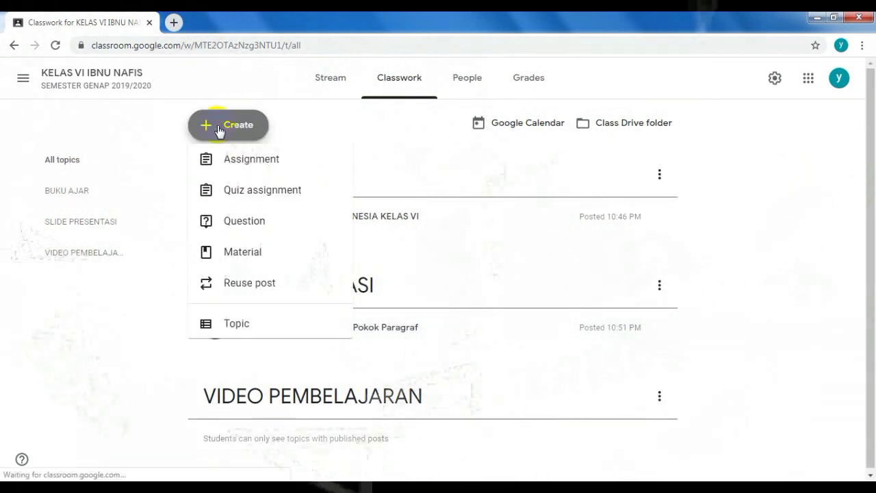
click(225, 261)
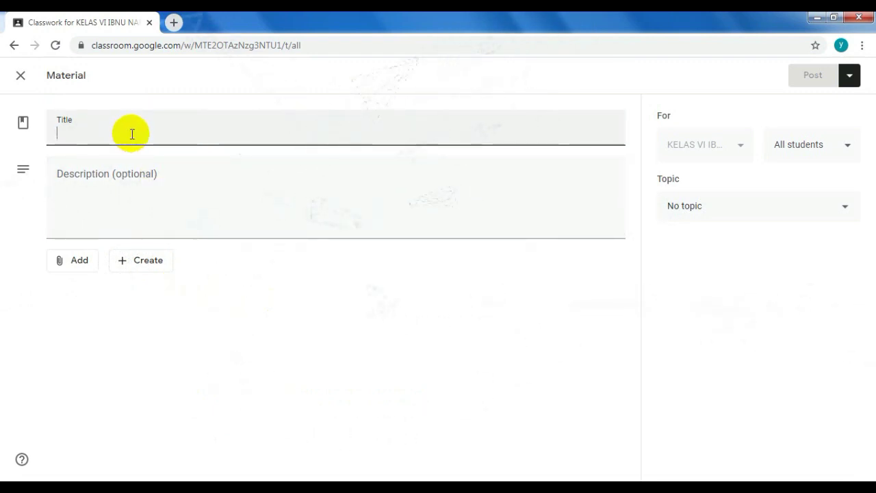
text(Mid)
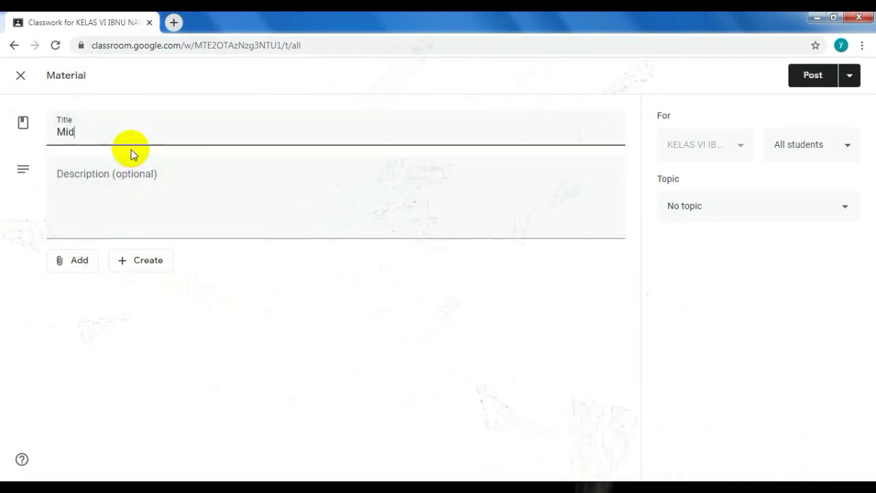
key(BackSpace)
key(BackSpace)
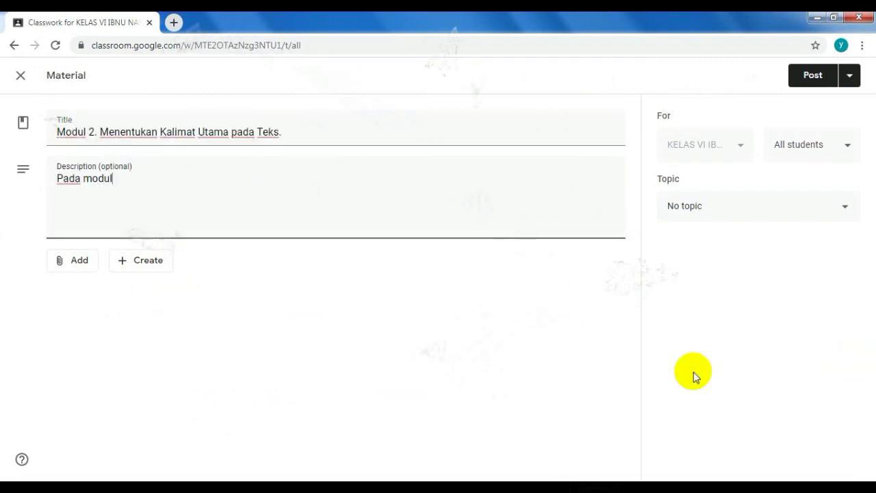
- Describe the Modul 2 material as "Pada modul ini berisikan tentang cara cepat bisa menjawab soal berkaitan dengan kalimat utama pada teks."
text(in)
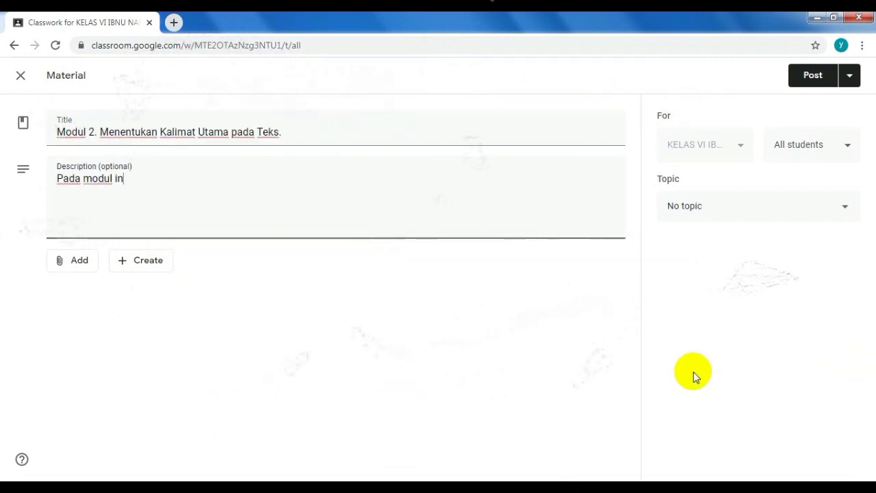
text(i ber)
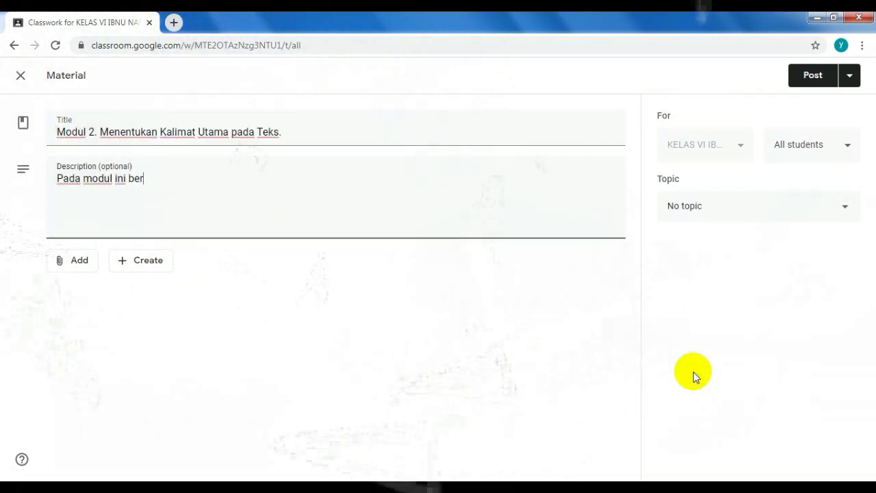
text(isikan tentang cara cepat bisa menjawab soal berkaitan dengan kalimat utama pada teks.)
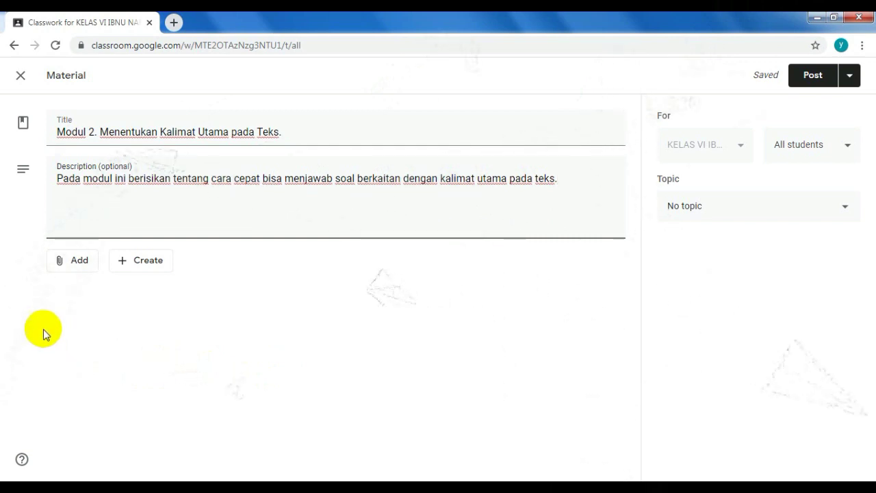
- Attach "Soal Tematik Kelas 6 TEMA 3 SUB 3 - candraedukasi.blogspot.com.docx" from the computer to the Modul 2 material
click(61, 265)
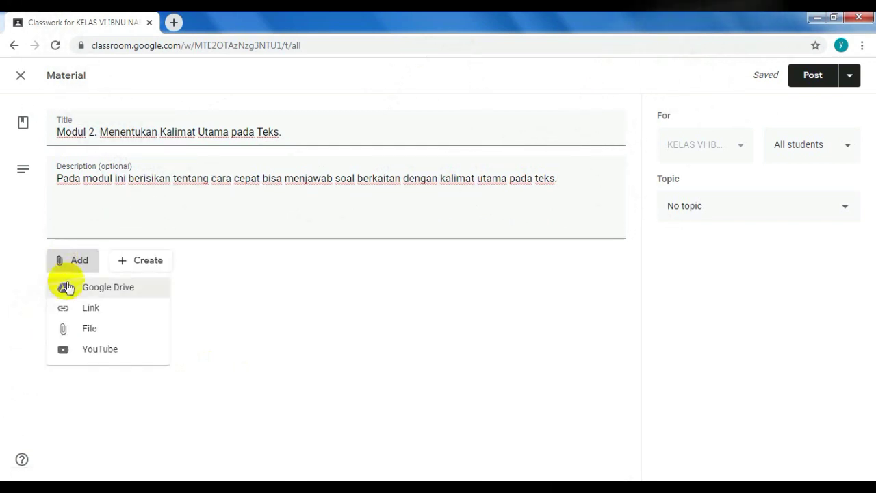
click(69, 333)
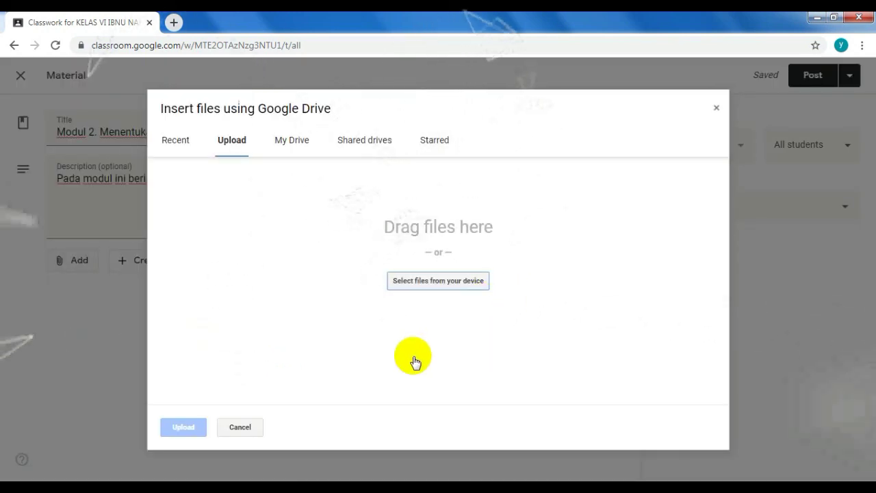
click(429, 281)
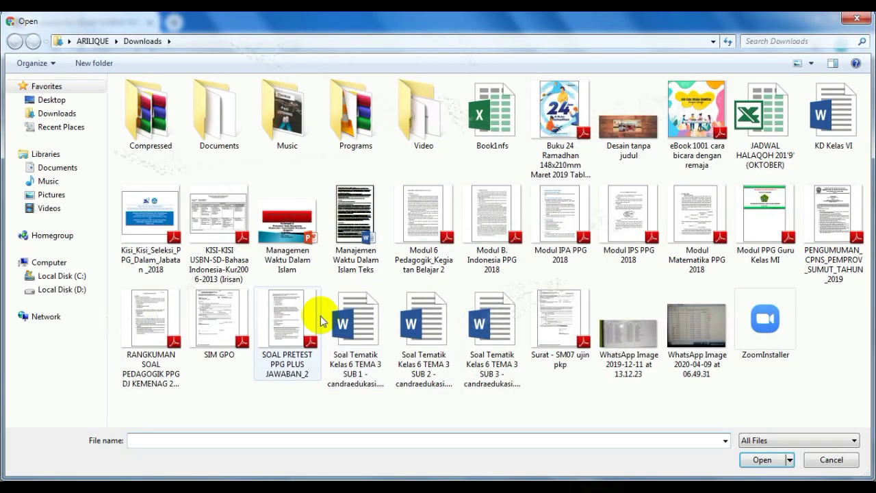
double_click(497, 336)
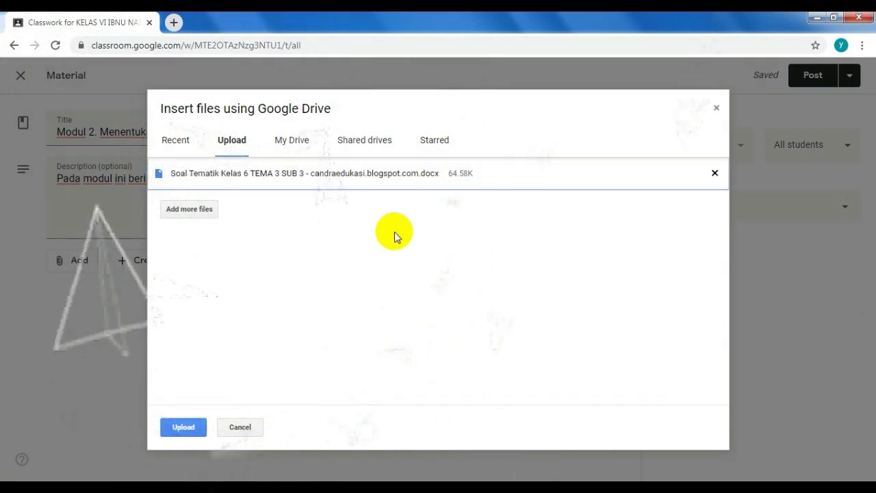
click(184, 430)
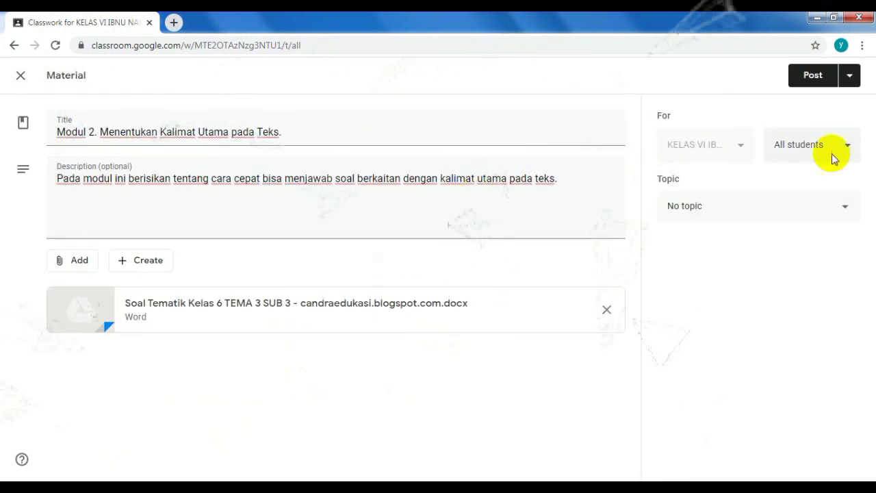
- Post the Modul 2 material to all students and move it into the SLIDE PRESENTASI topic below MODUL 1
click(824, 80)
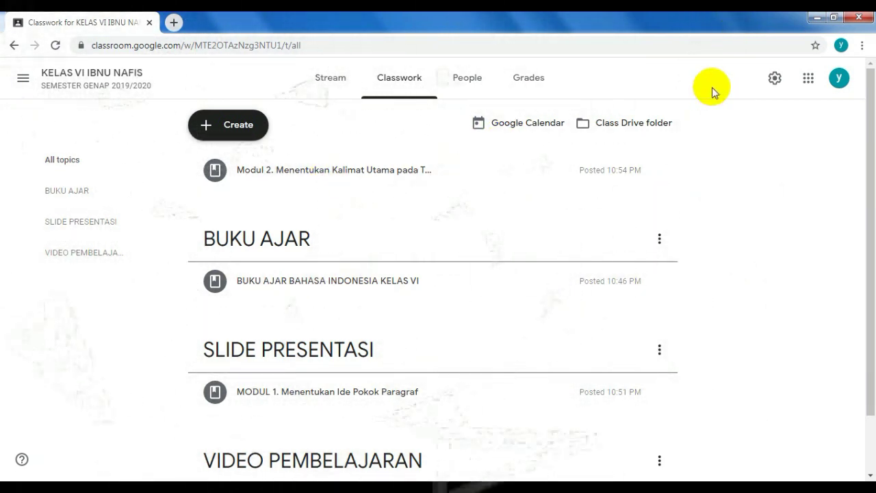
drag(345, 172, 303, 406)
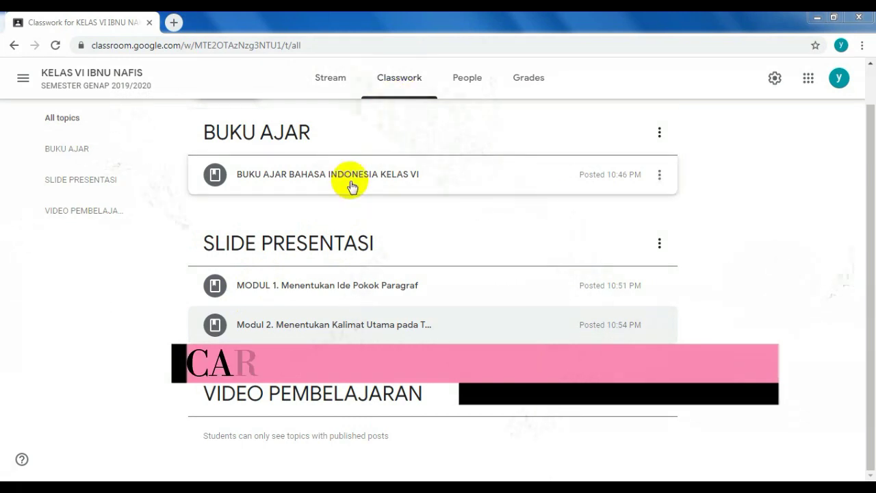
- Create a new classwork material titled "Mengenal ide pokok dan Kalimat utama"
drag(872, 240, 862, 157)
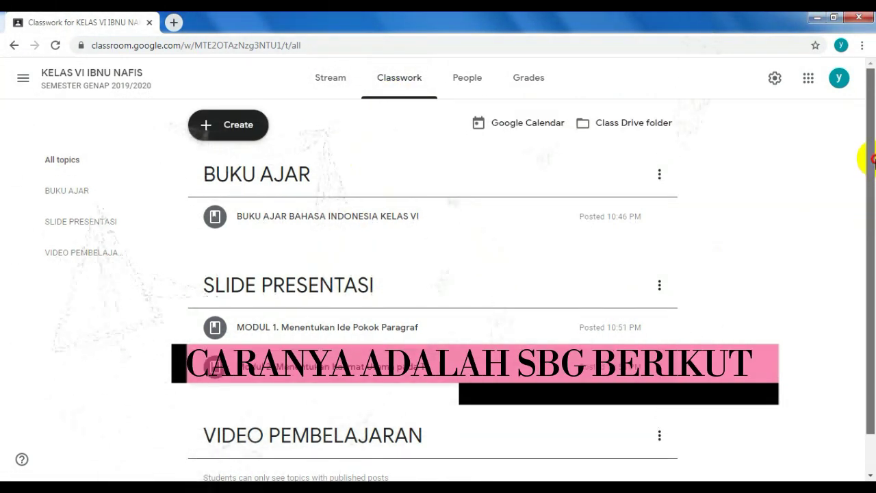
click(238, 129)
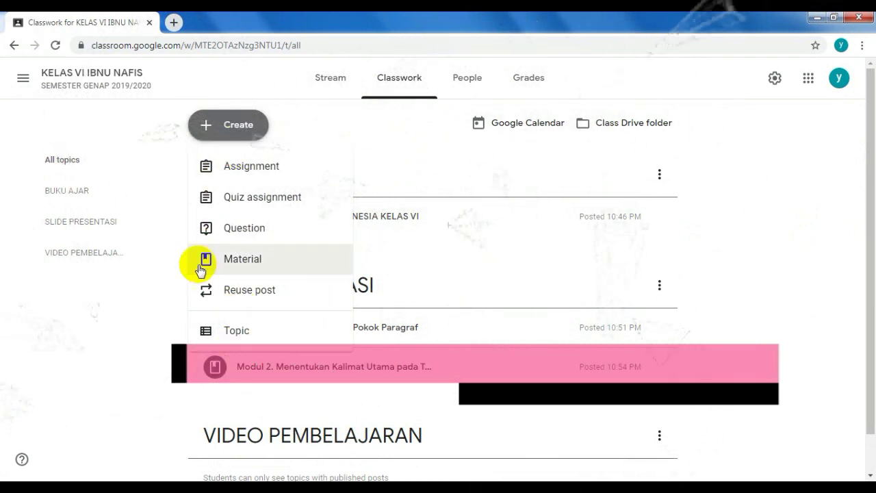
click(237, 265)
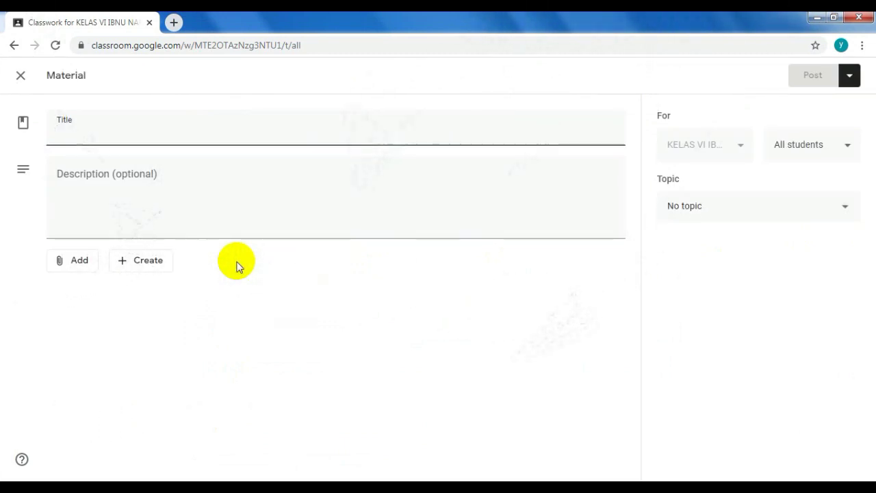
text(Mengenal)
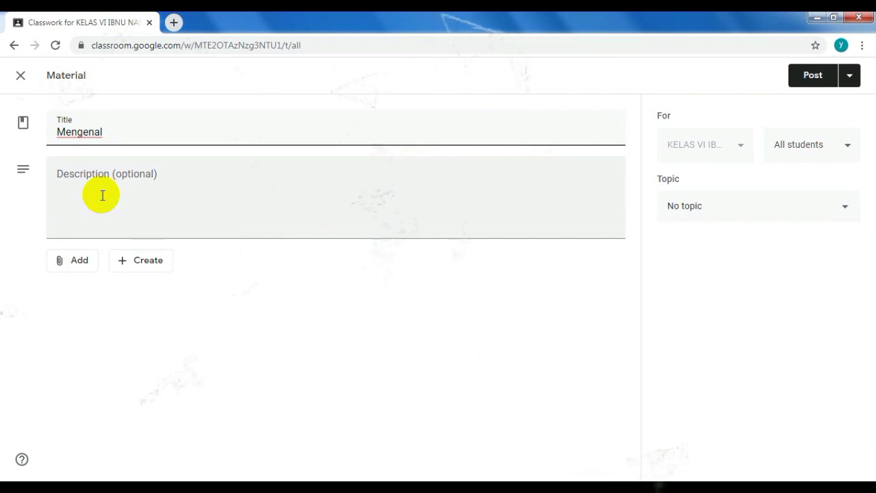
text( ide po)
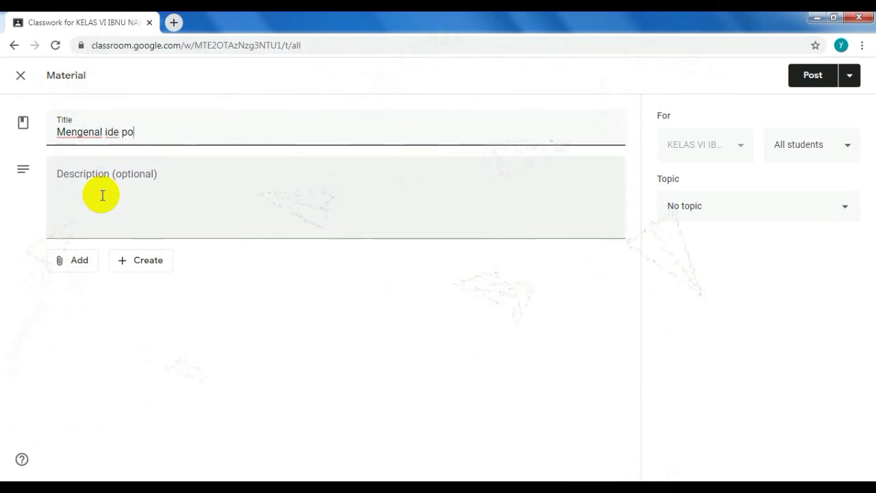
text(kok)
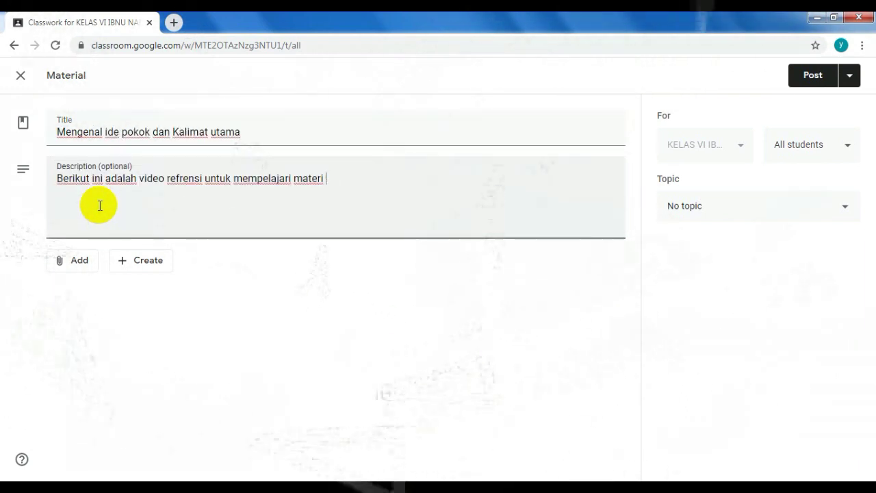
- Add the description "Berikut ini adalah video refrensi untuk mempelajari materi bahasa indonesia kelas VI SD tentang cara mudah menentukan ide pokok dan kalimat utama pada sebuah paragraf."
text(bahasa i)
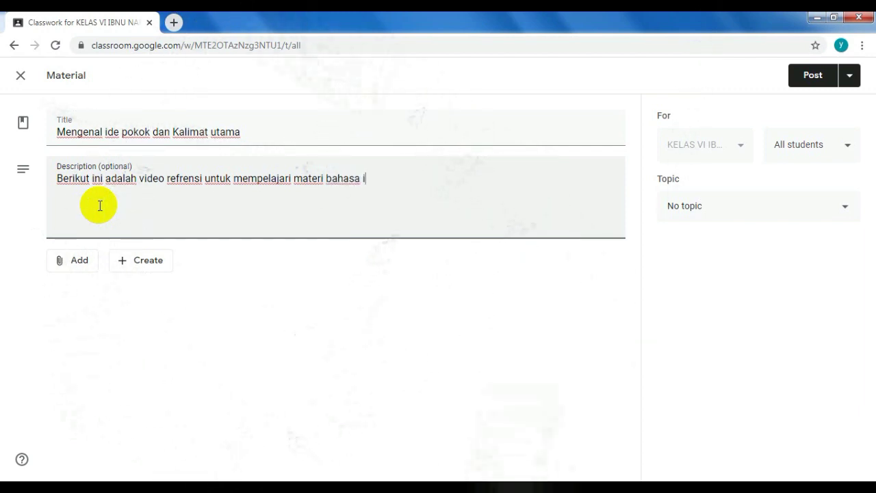
text(ndonesia)
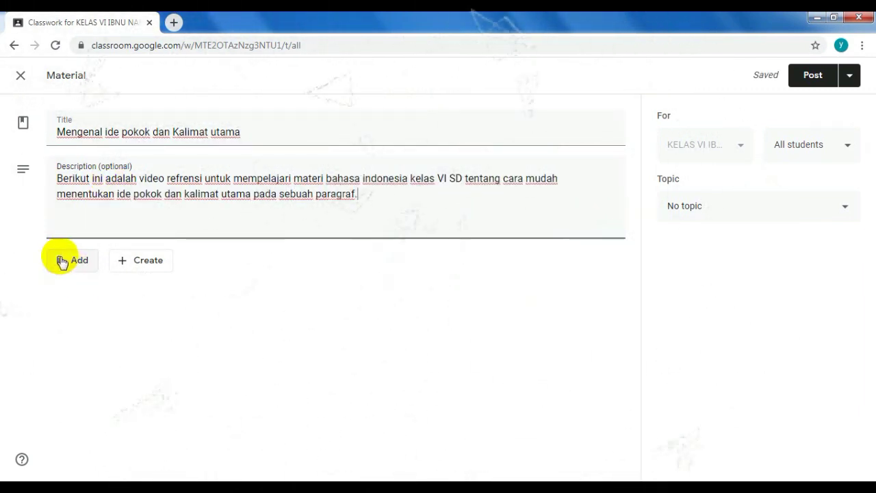
- Search YouTube for "ide pokok" and attach the video "Jurus jitu menentukan Ide pokok paragraf | Hanya 2 menit" to the material
click(61, 261)
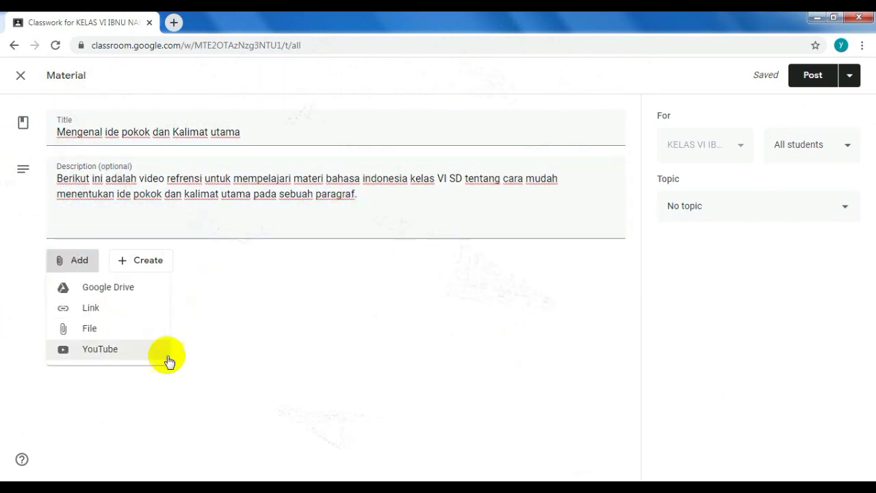
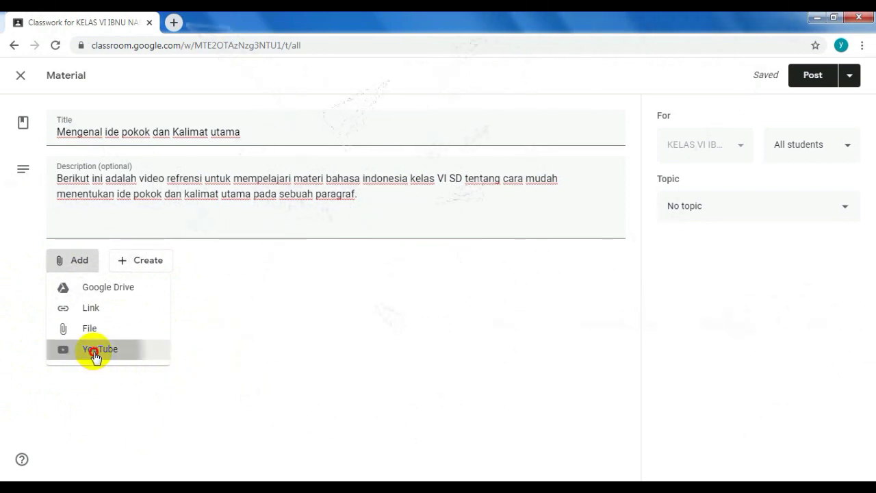
click(89, 330)
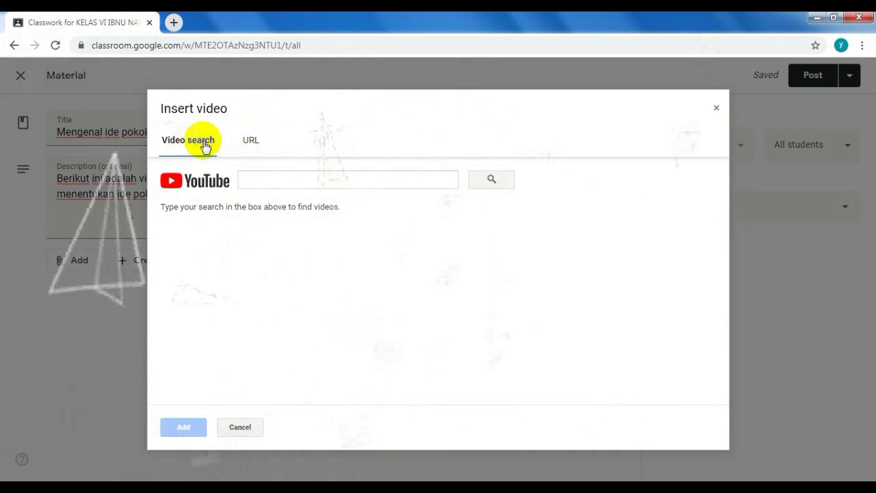
click(250, 145)
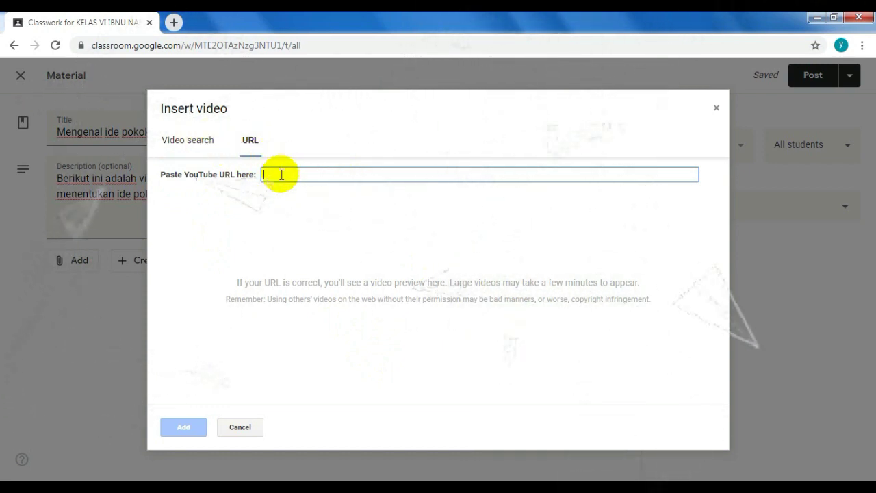
click(200, 142)
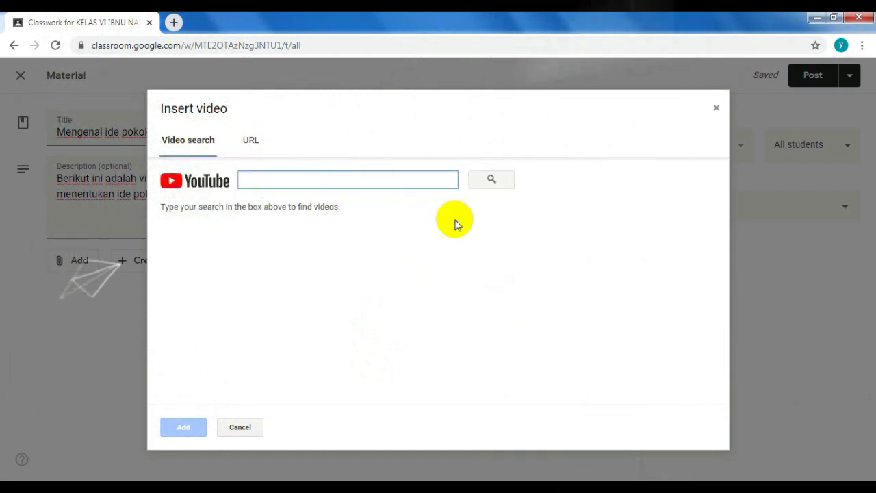
click(289, 178)
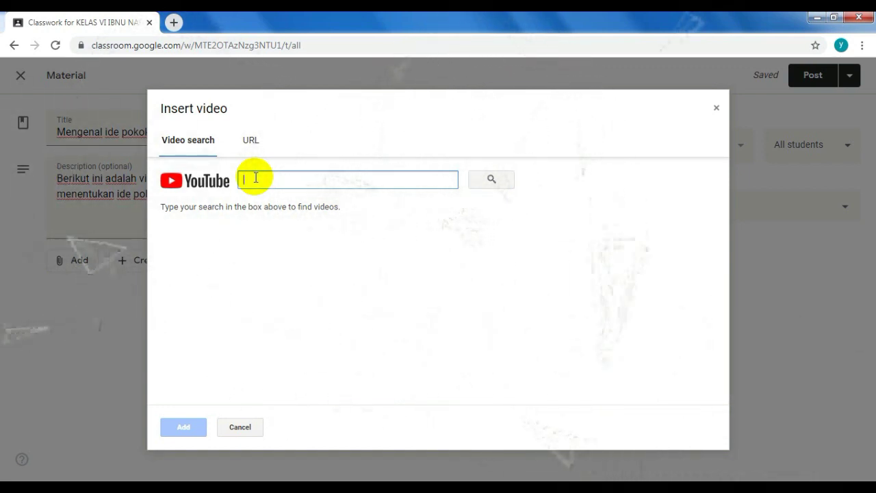
text(ide)
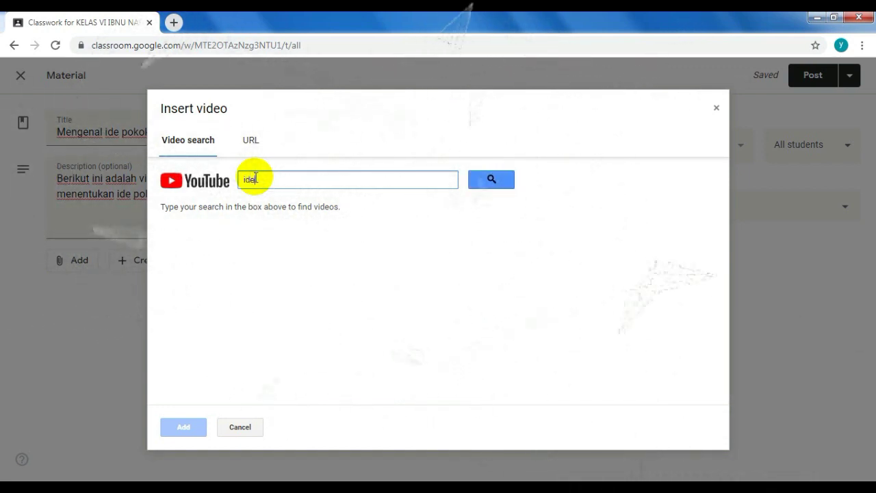
text( pokok)
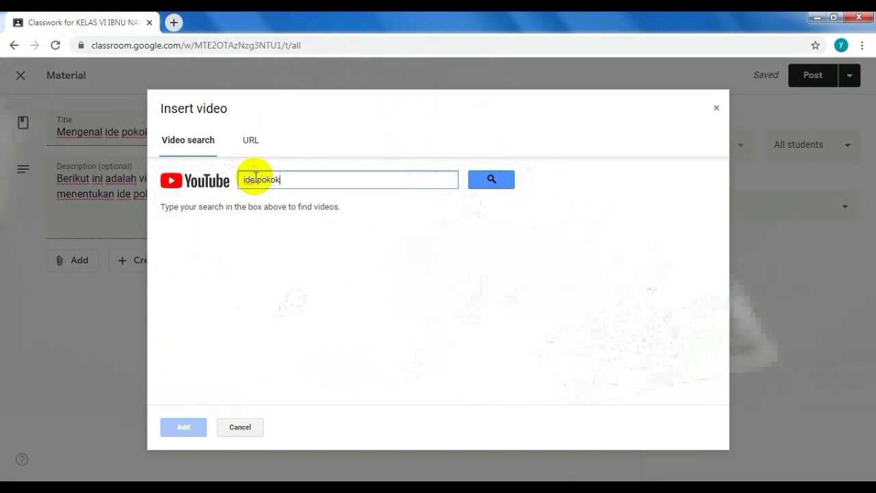
click(489, 173)
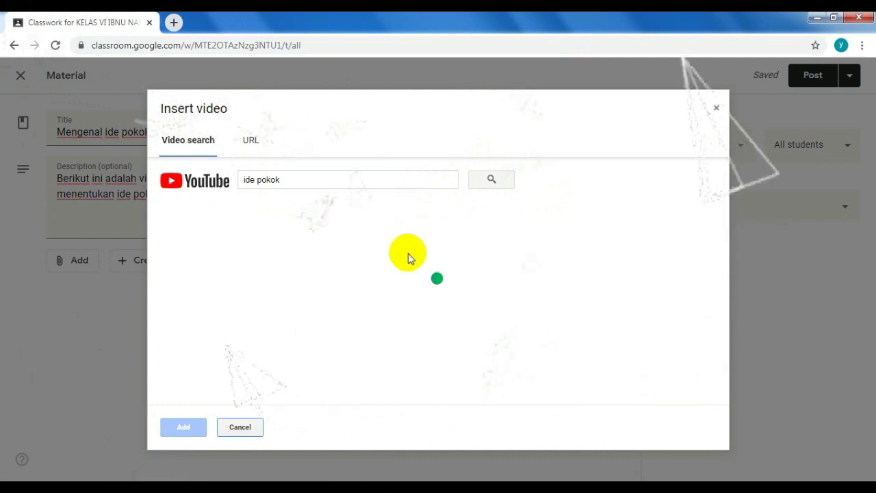
scroll(333, 321, down, 2)
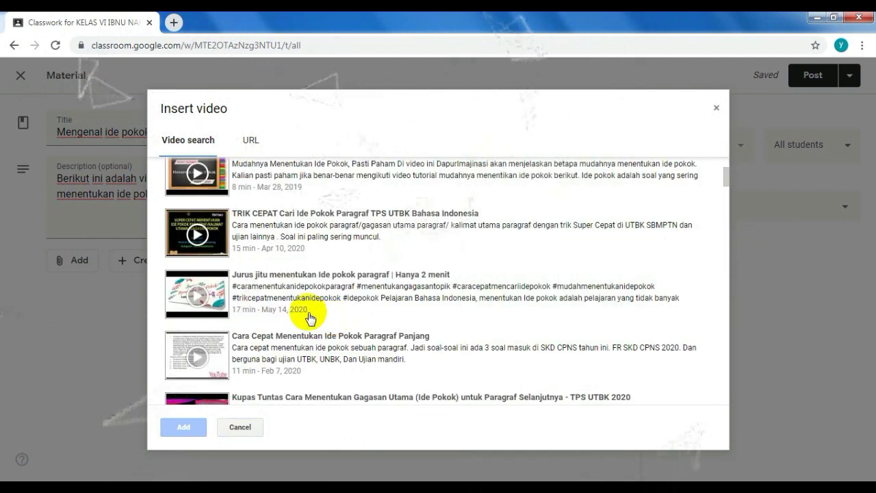
click(304, 288)
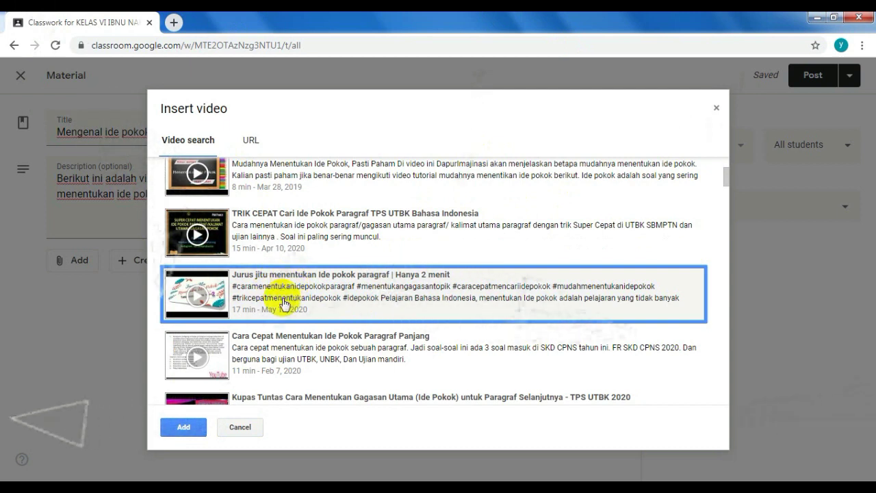
click(182, 427)
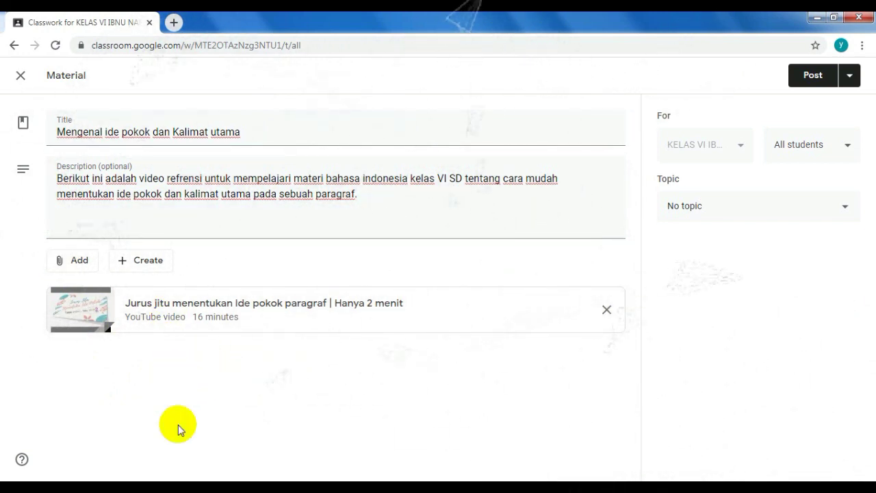
- Search YouTube for "kalimat utama" and attach the video "HANYA 2 MENIT | Mudah menentukan kalimat utama dan kalimat penjelas tidak padu" to the material
click(73, 260)
click(81, 351)
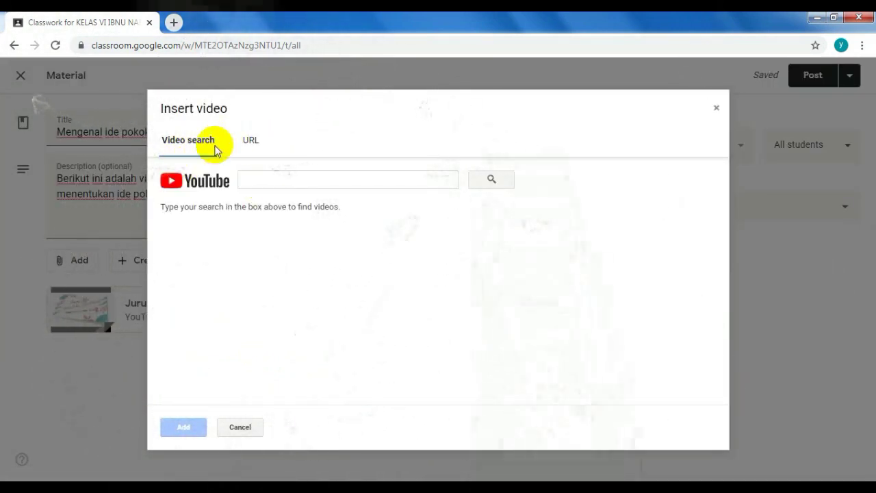
click(262, 179)
text(k)
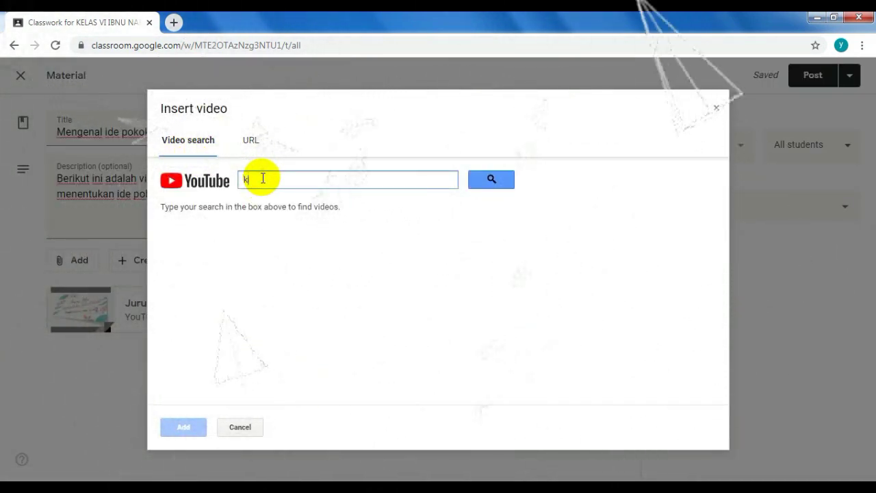
text(alimat utama)
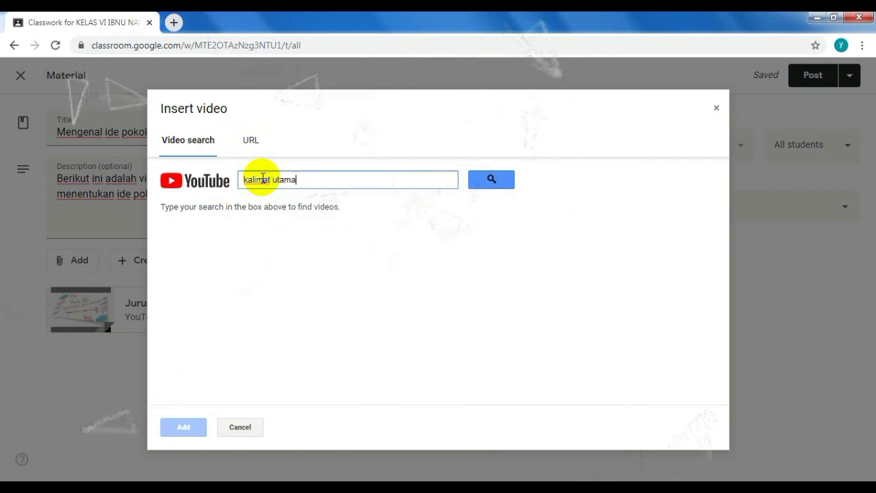
key(Return)
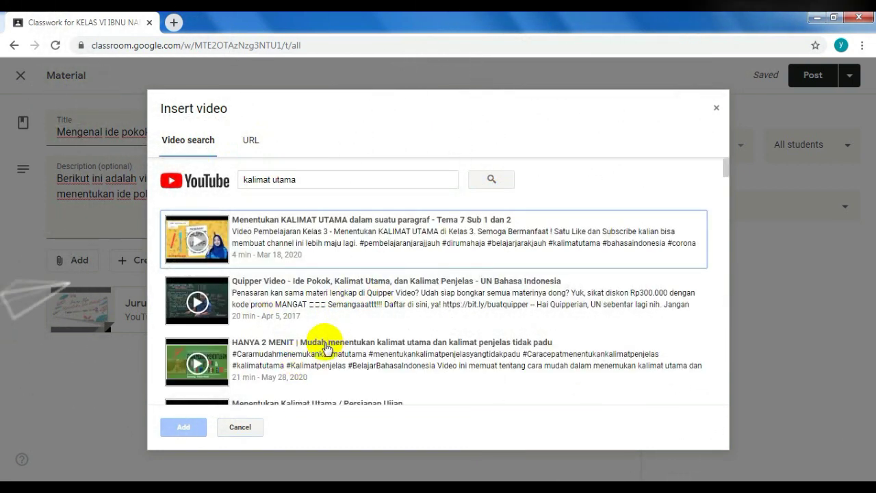
click(336, 345)
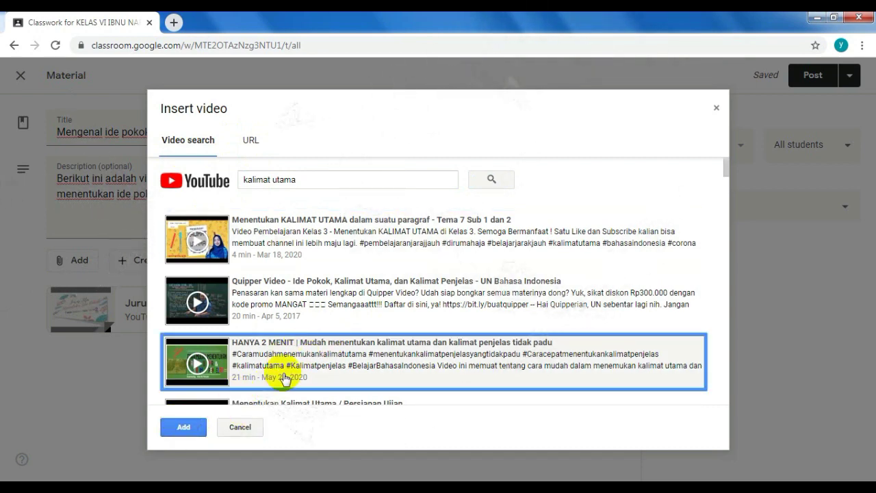
click(180, 428)
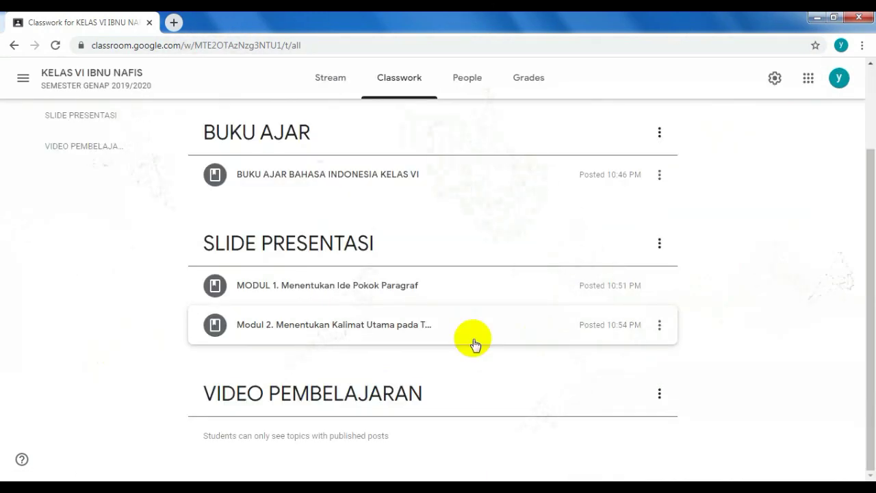
- Move the posted material "Mengenal ide pokok dan Kalimat utama" into the VIDEO PEMBELAJARAN topic and expand it to review its attached videos
scroll(370, 352, up, 3)
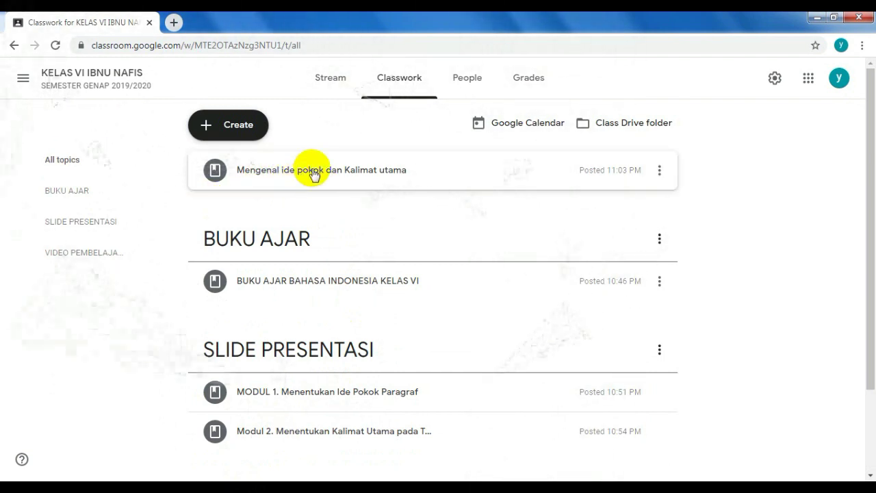
drag(308, 172, 293, 432)
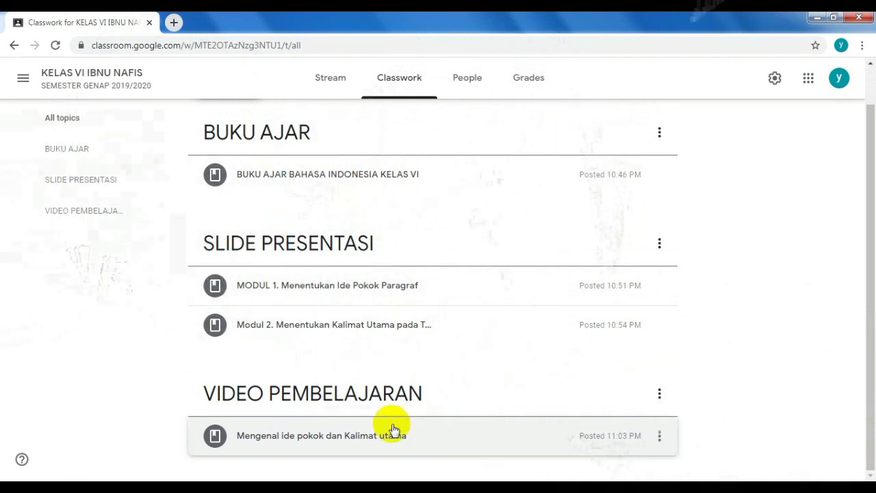
click(341, 440)
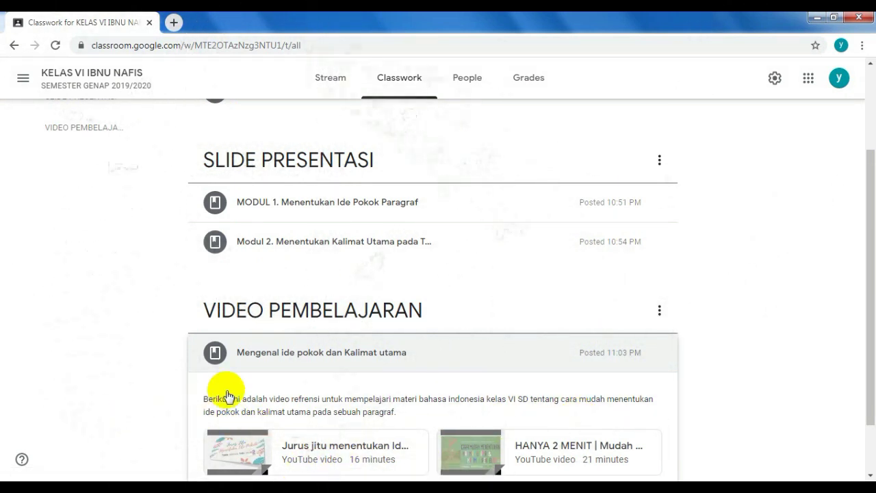
scroll(724, 381, down, 1)
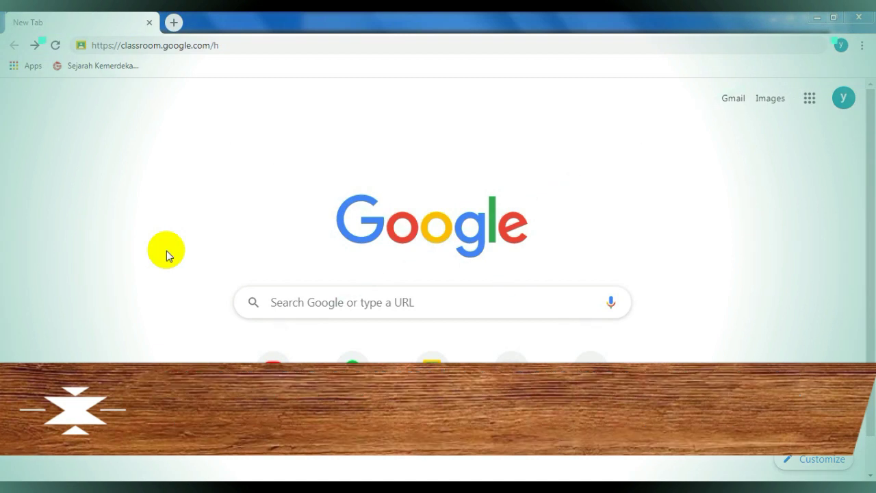
- Open Google Classroom at classroom.google.com/h, enter the class KELAS VI IBNU NAFIS and dismiss the tip about moving posts
click(257, 44)
key(Return)
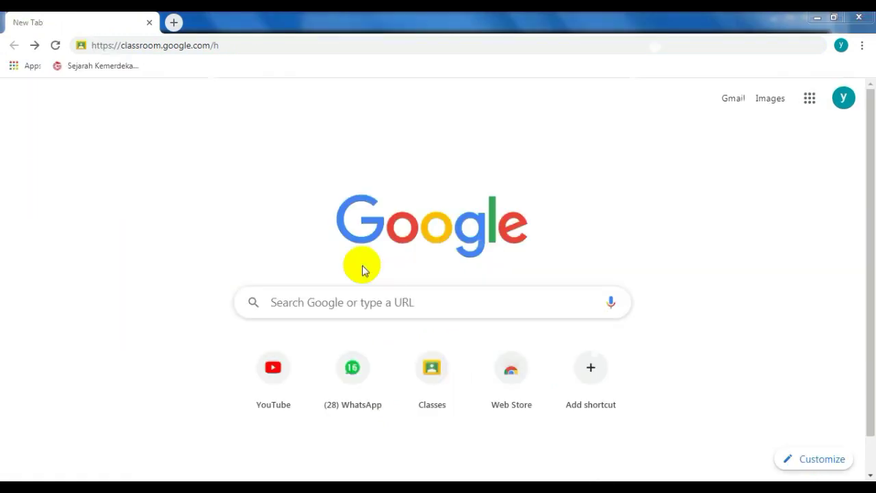
click(129, 136)
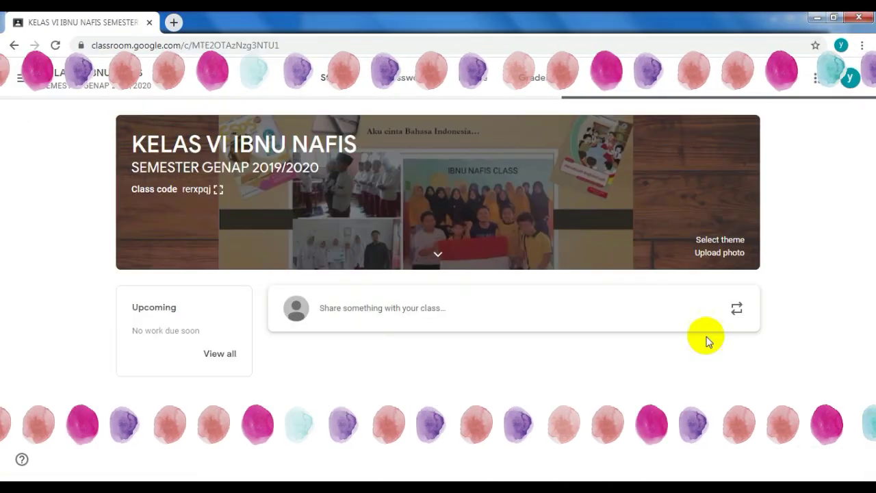
scroll(832, 296, down, 2)
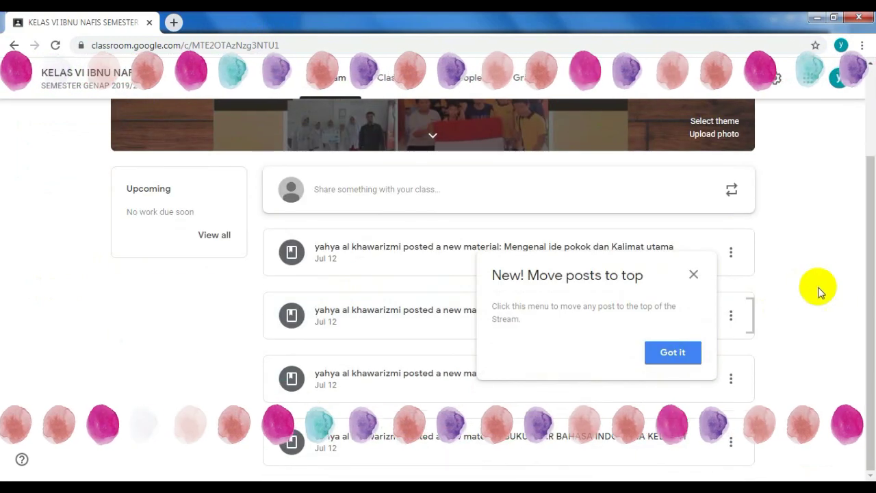
scroll(814, 294, up, 2)
click(693, 393)
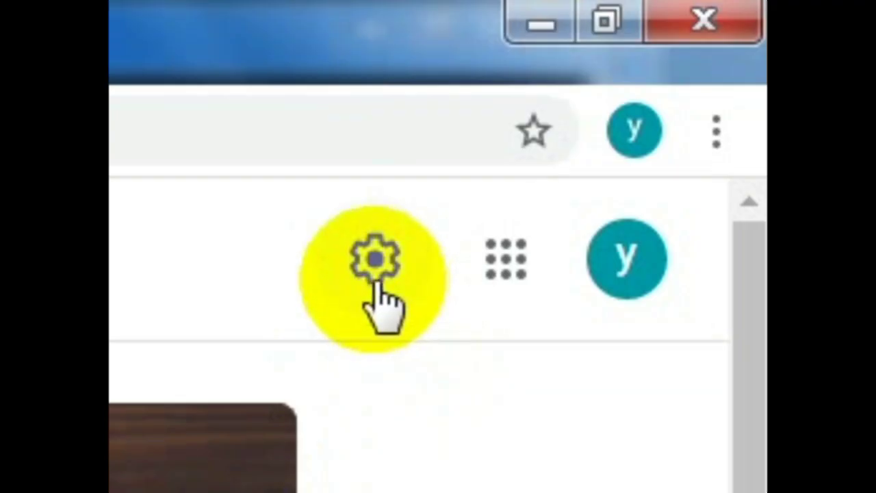
- In the class settings, set the room to RUANG B and the section to SEMESTER GANJIL 2019/2020, and save
click(775, 83)
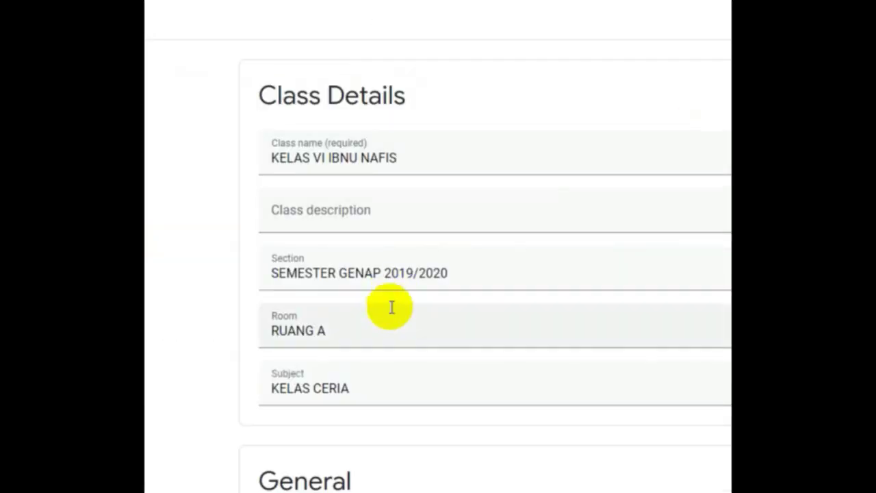
double_click(323, 332)
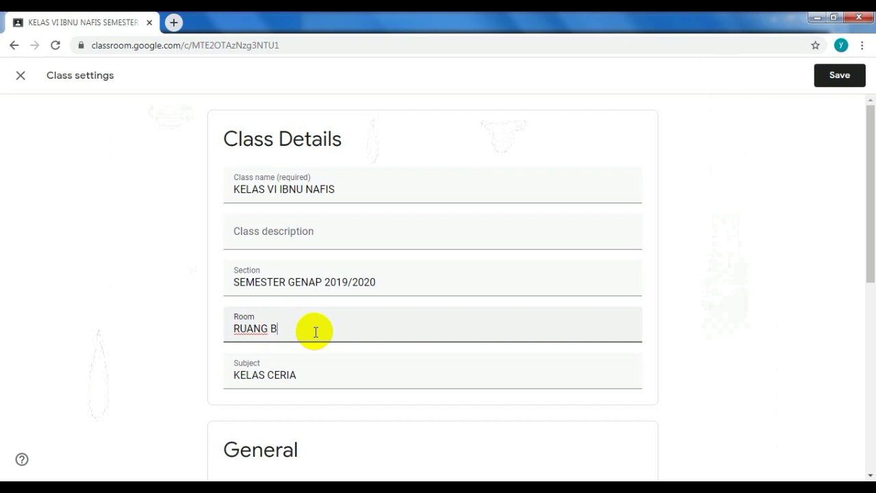
double_click(293, 280)
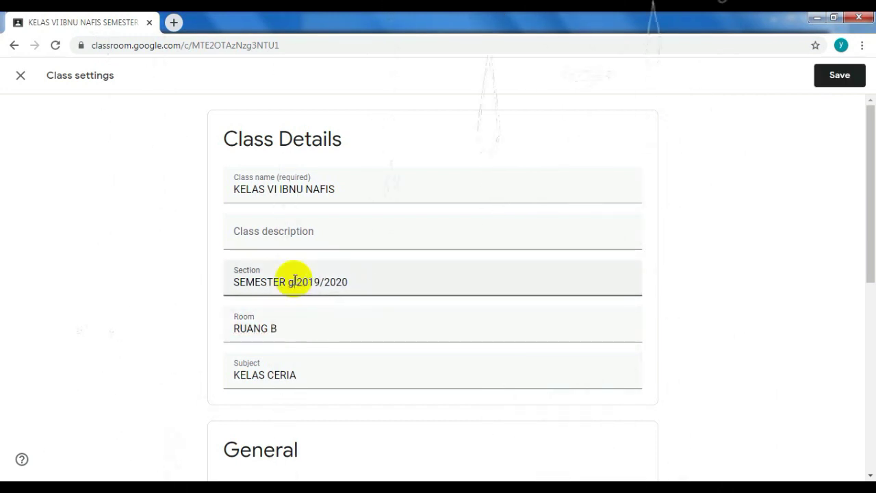
text(GANJIL)
click(840, 75)
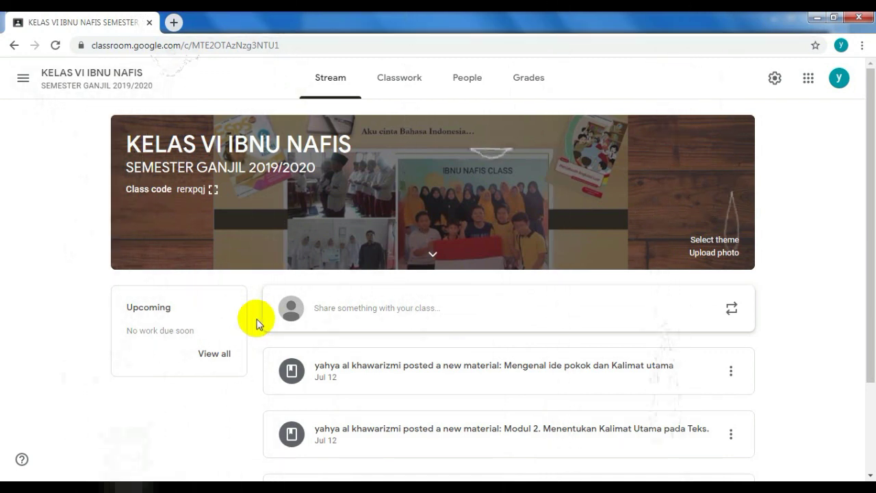
- Add a classwork topic named UJIAN/QUIZ and move it further down the topic list
click(407, 80)
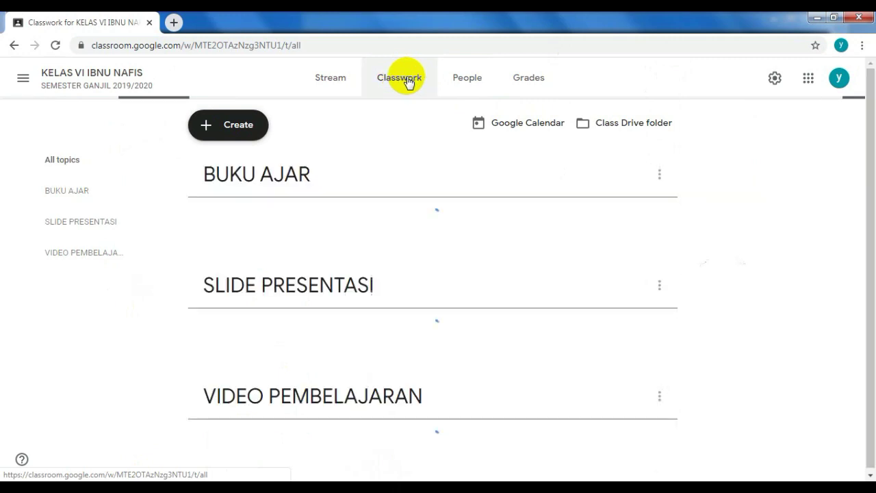
click(233, 127)
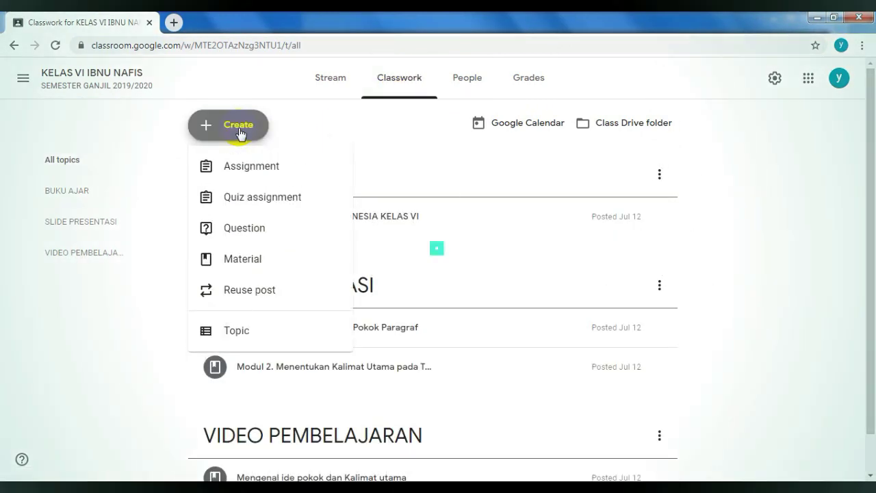
click(243, 334)
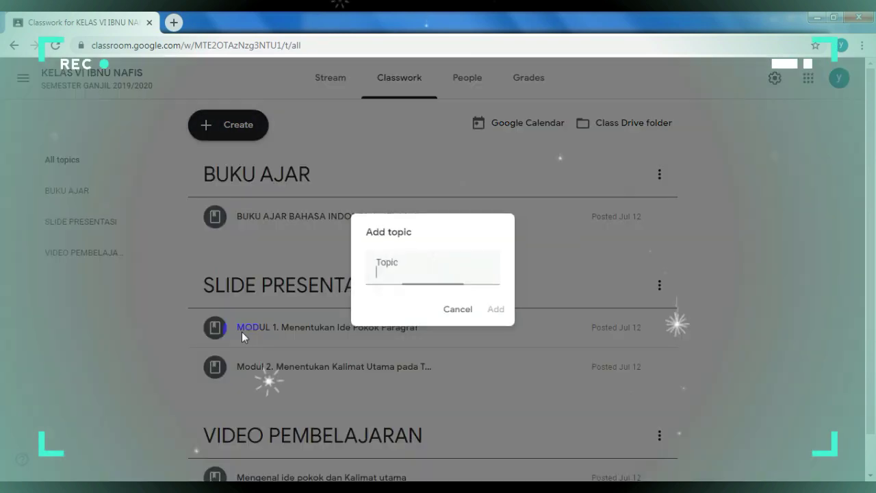
text(UJIAN)
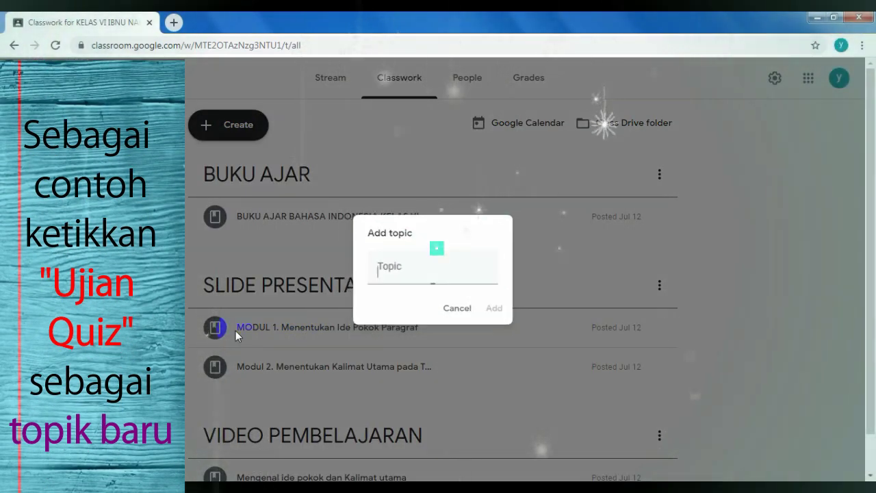
text(/QUIZ)
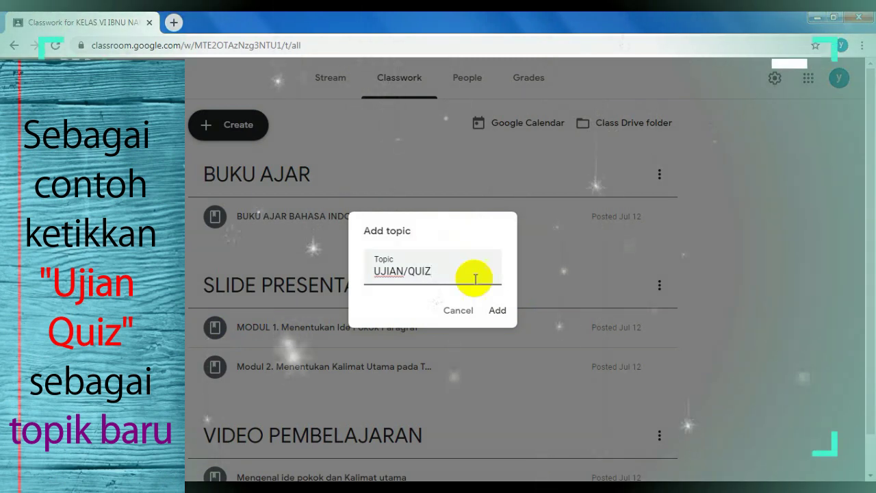
click(498, 310)
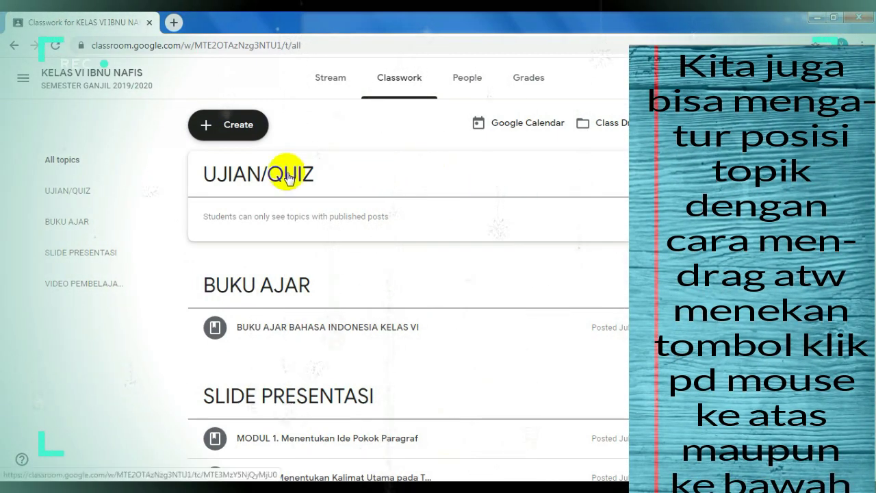
drag(290, 172, 288, 375)
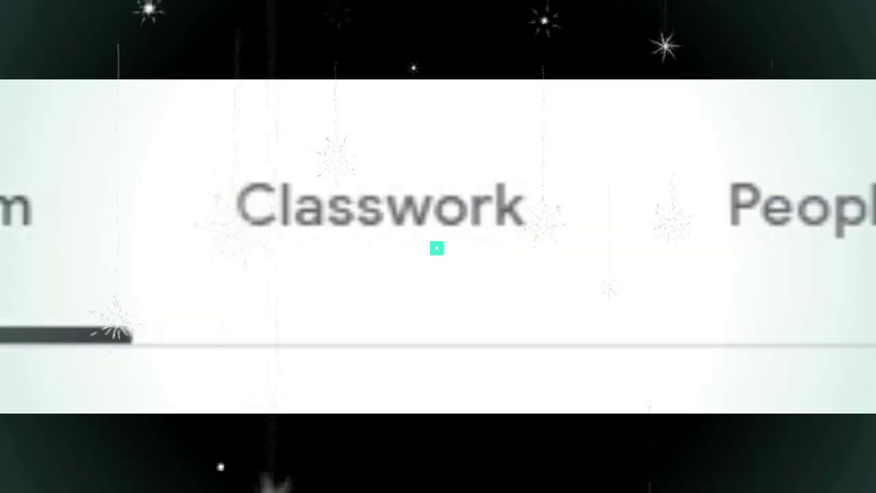
- Create a new quiz assignment in the classwork, dismiss the rubric tip and title it "UJIAN MODUL 1"
click(328, 226)
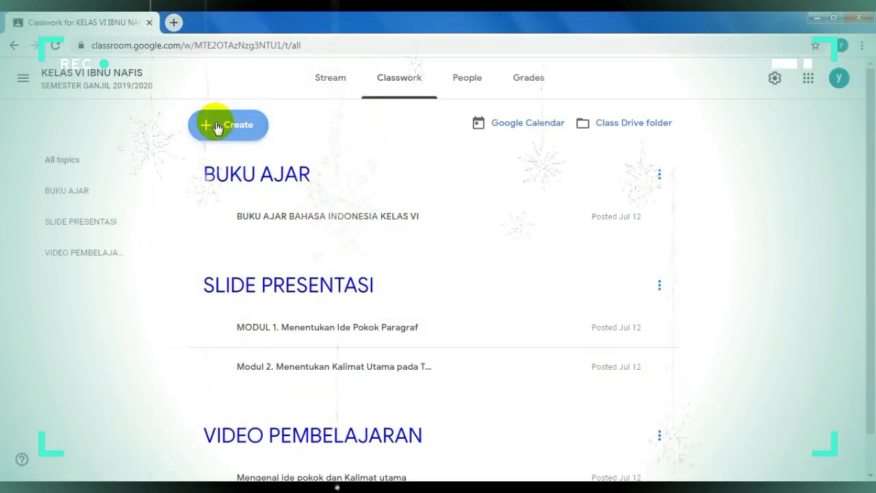
click(216, 127)
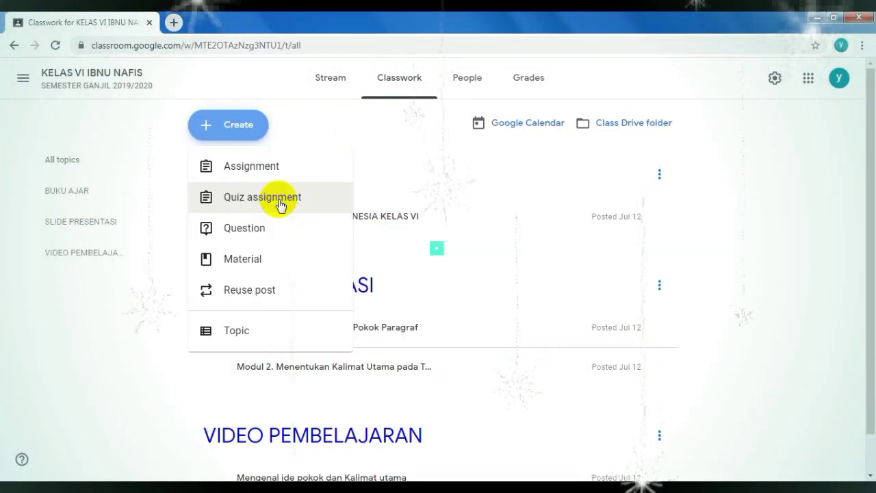
click(284, 199)
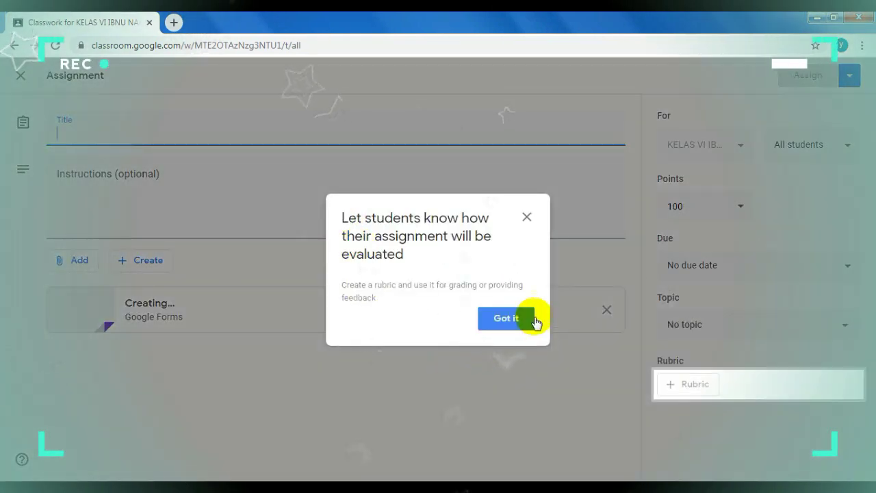
click(525, 217)
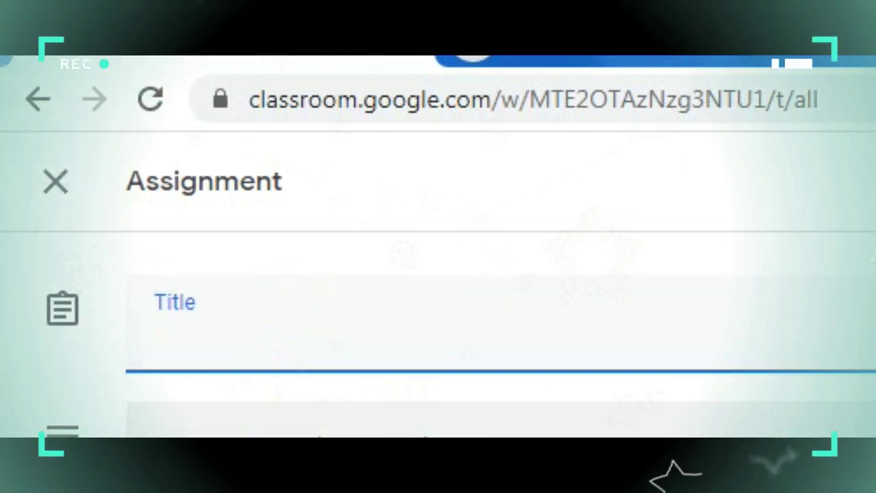
text(N MOD)
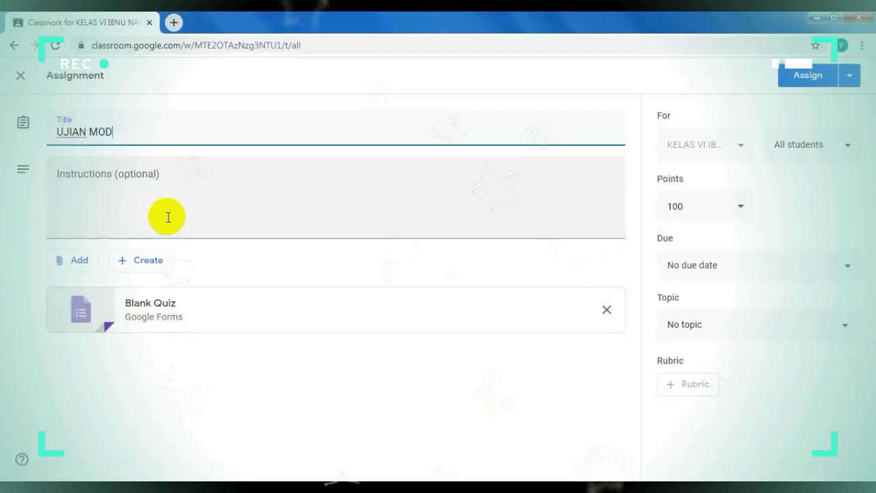
text(UL 1)
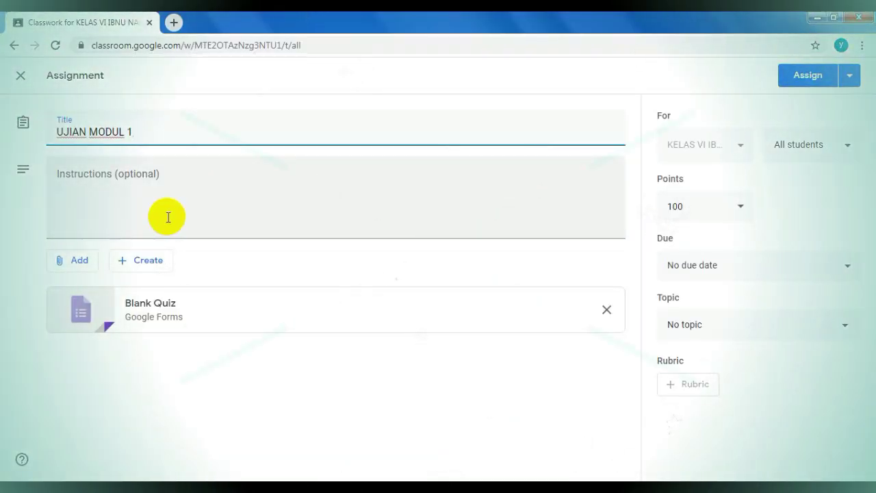
- Add the instructions "Kerjakan soal-soal ujian berikut secara mandiri. Pastikan siswa tidak melewati waktu pengerjaan yang telah ditentukan." to the quiz assignment
click(114, 208)
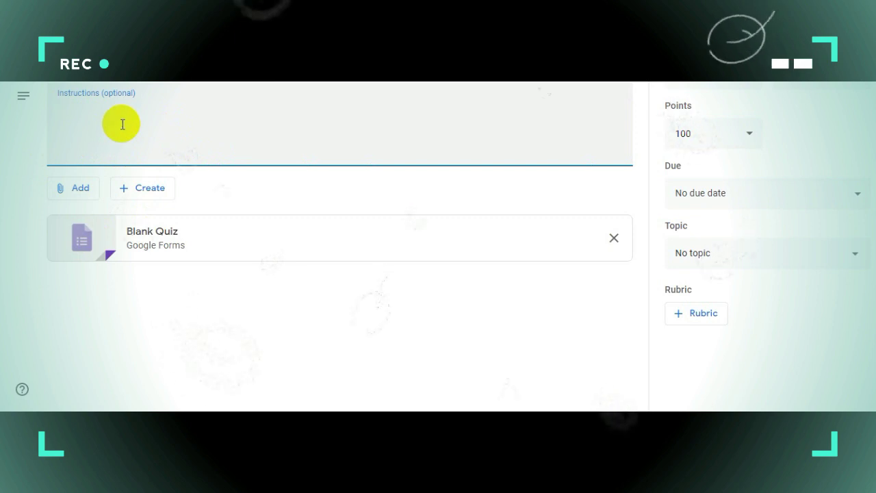
text(Kerjakan soal-soal ujian berikut secara)
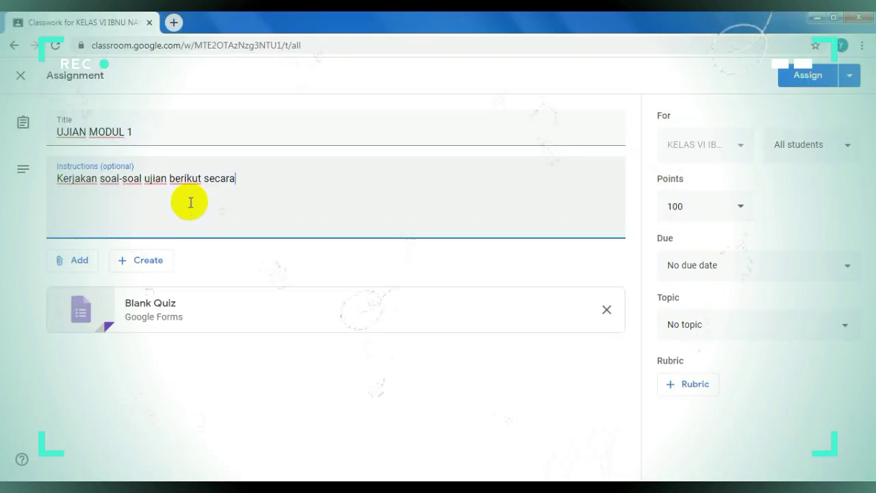
text( mandiri)
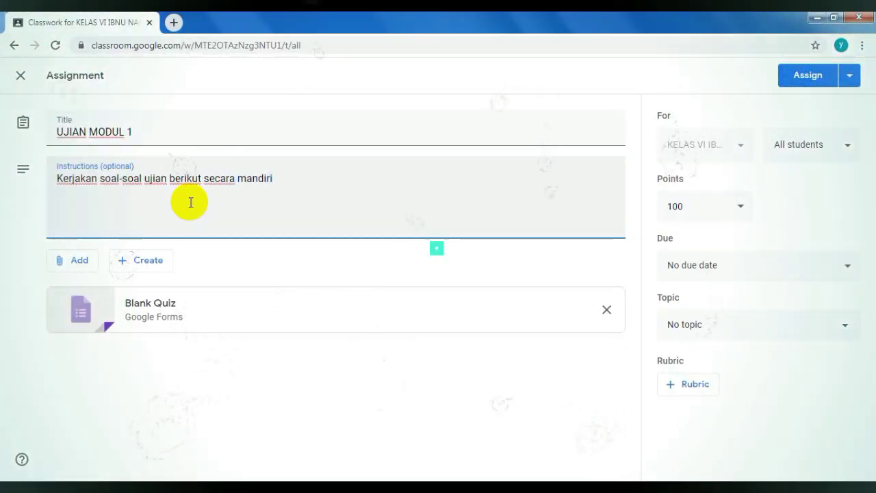
text(. Pastikan siswa tidak melewati waktu pengerjaan yang telah ditentukan.)
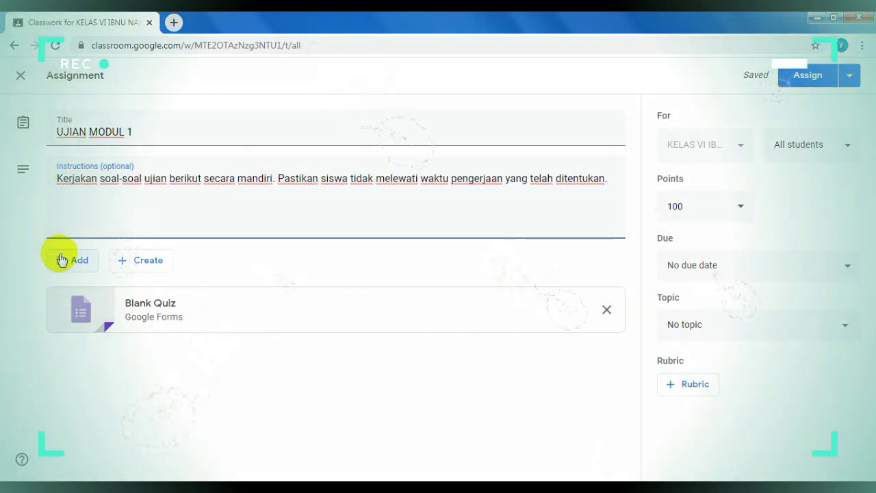
- Set the quiz assignment's due date to Jul 19, 2020, clear the optional time field and close the due date settings
click(787, 266)
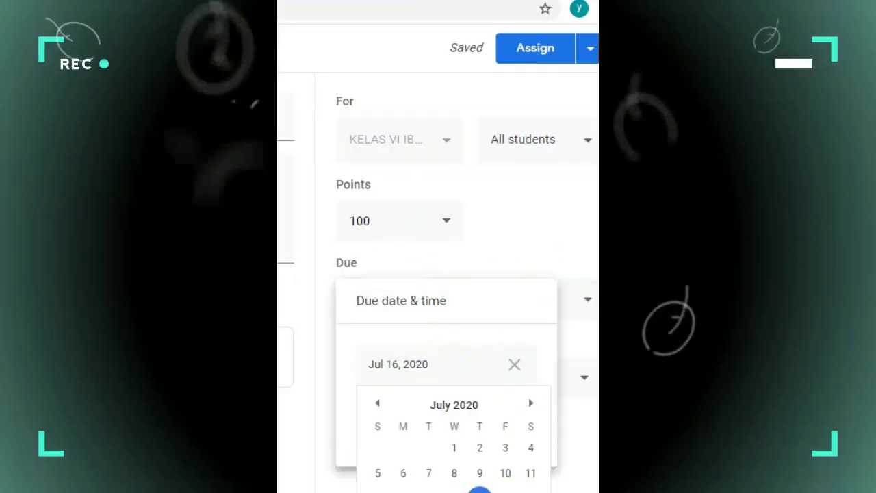
click(689, 436)
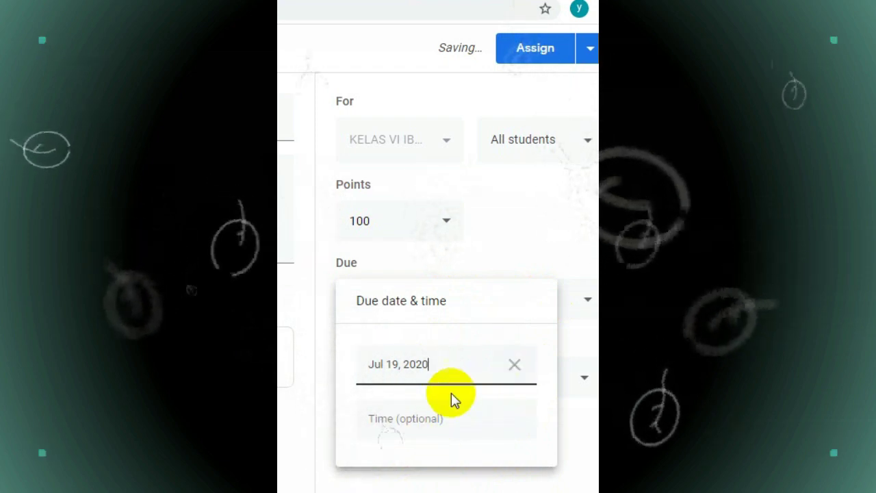
click(413, 419)
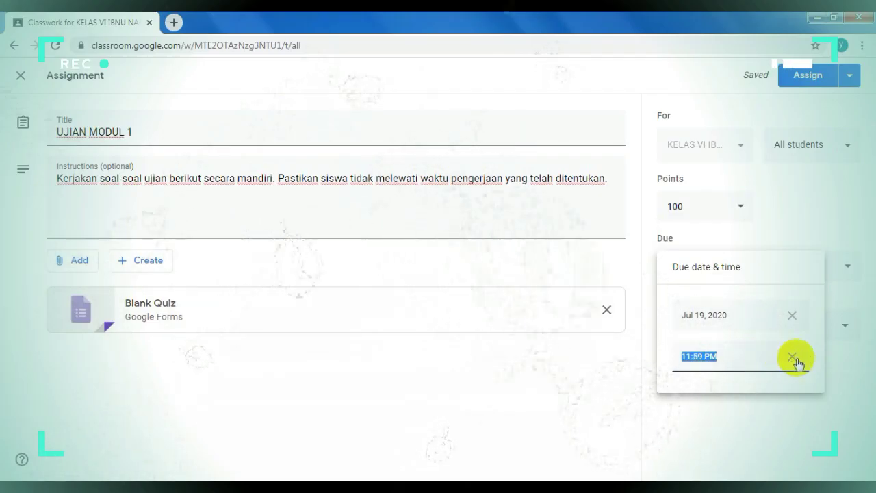
click(514, 419)
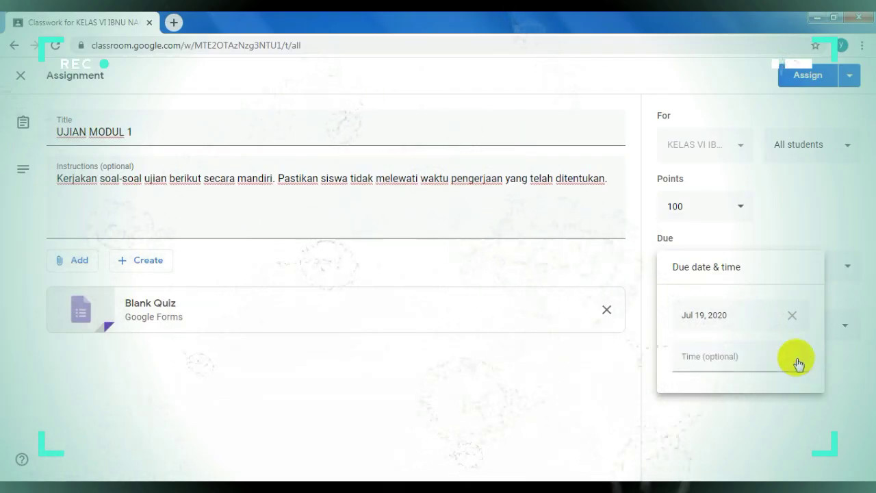
click(391, 452)
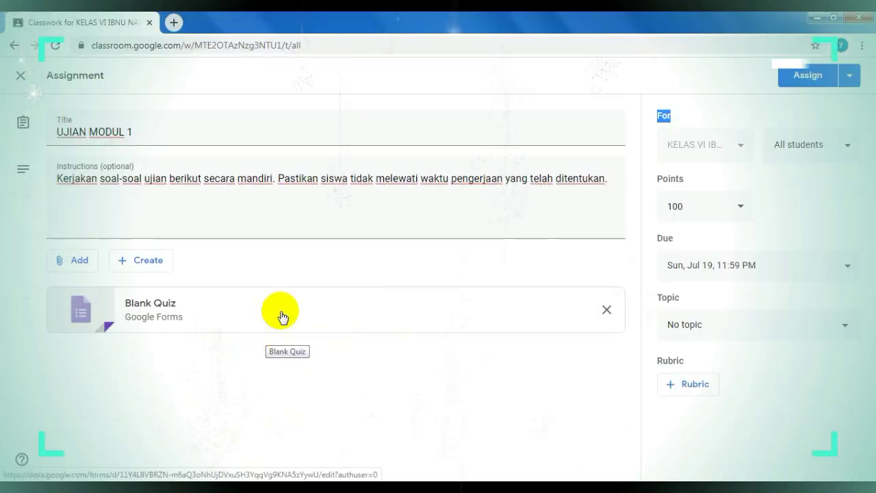
- Open the attached Blank Quiz form and title it "UJIAN MODUL-1"
click(181, 311)
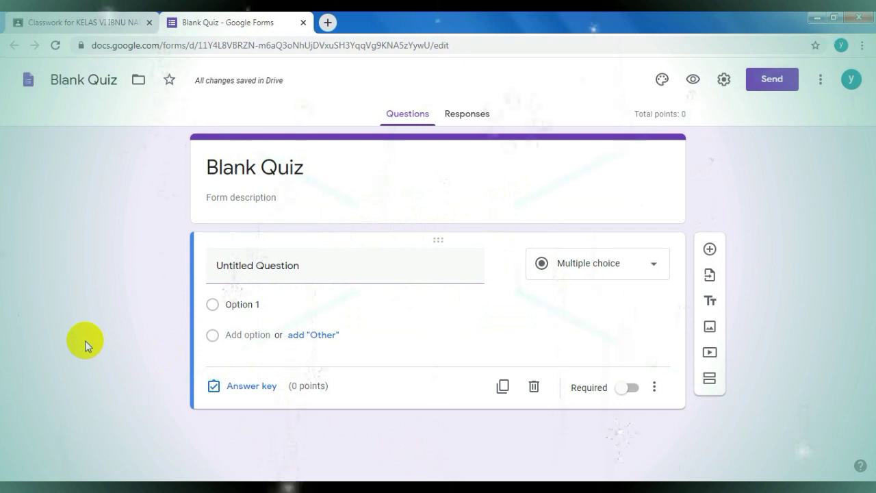
click(264, 190)
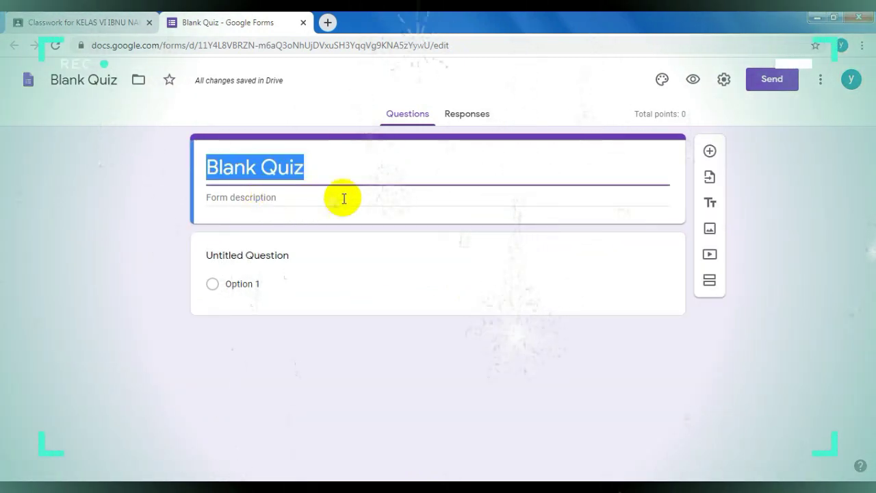
text(U)
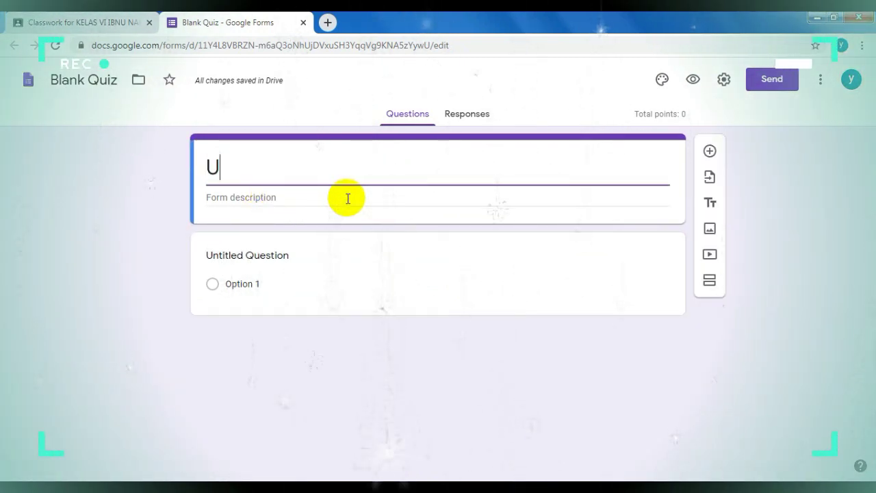
text(JIAN MODUL)
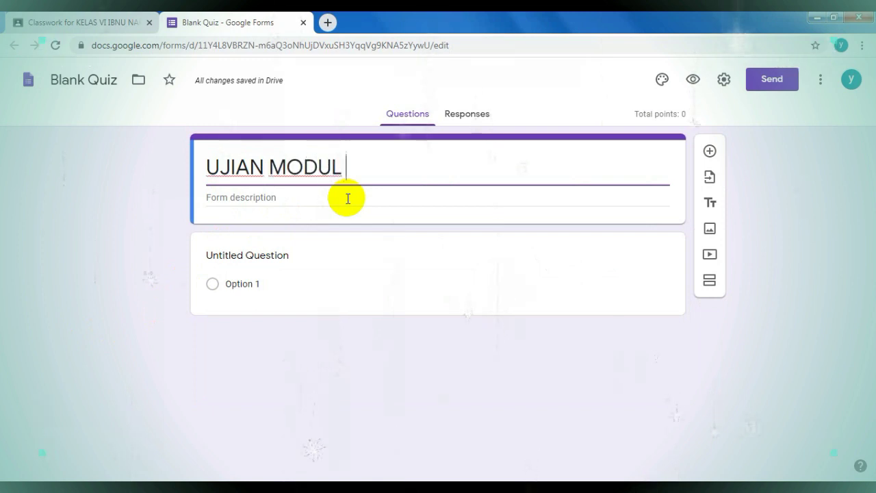
key(BackSpace)
text(-1)
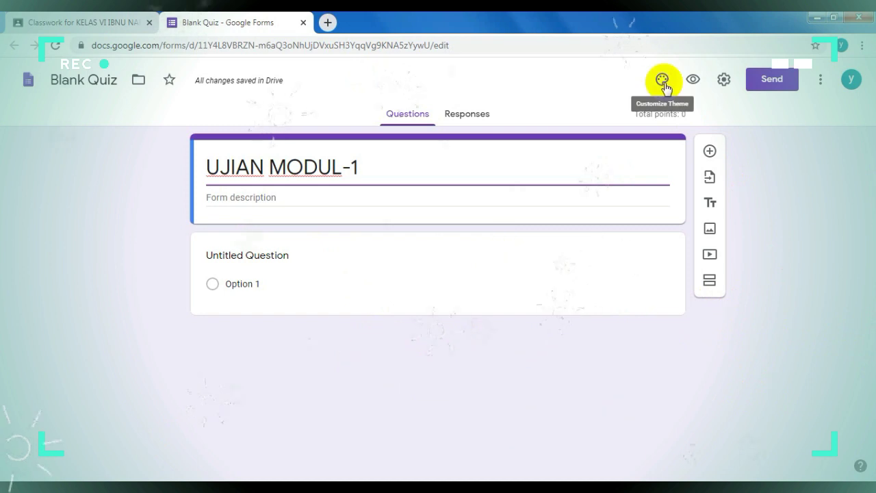
- Change the quiz form's theme color to teal and close the theme options
click(663, 80)
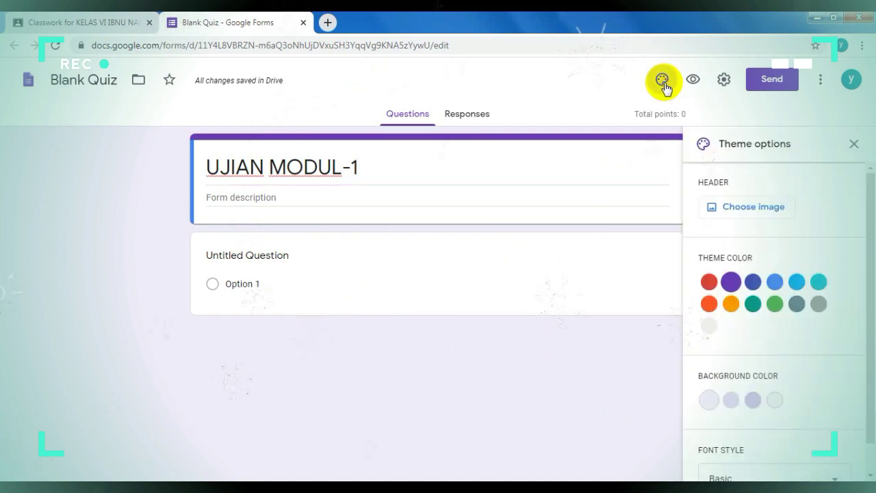
click(819, 281)
click(853, 145)
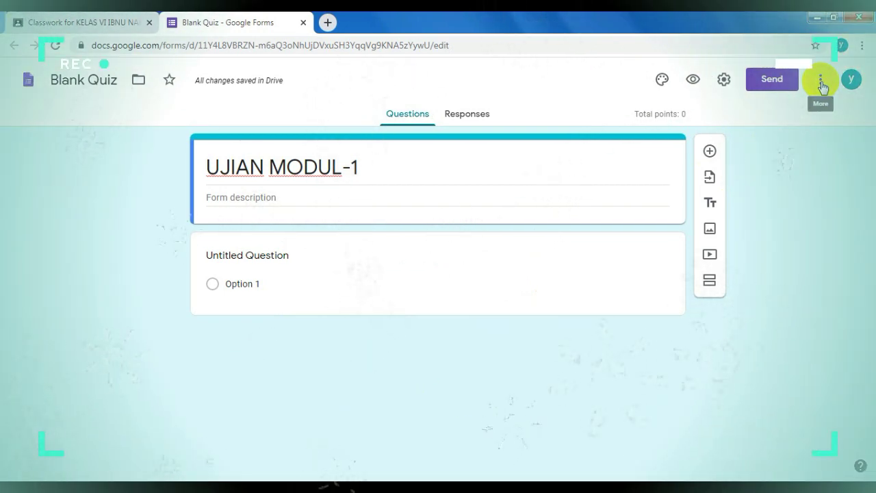
- In the form settings, have email addresses collected, limit respondents to 1 response, shuffle the question order, and save
click(724, 80)
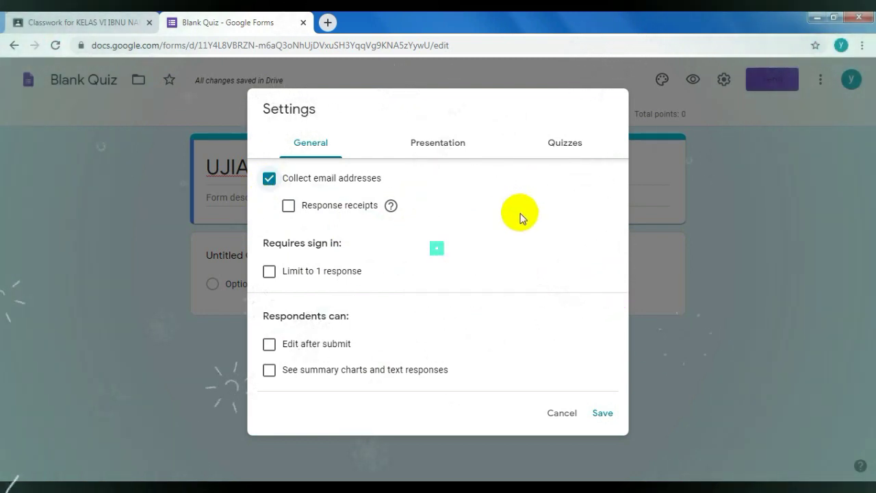
click(271, 273)
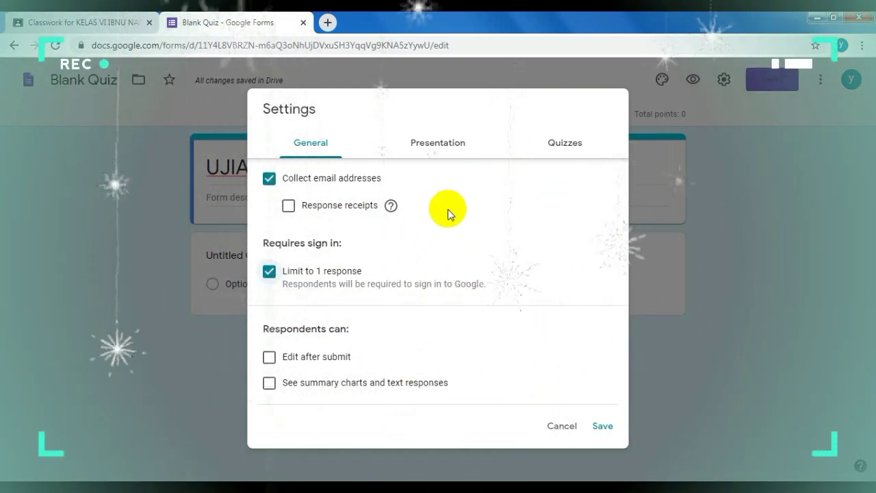
click(444, 142)
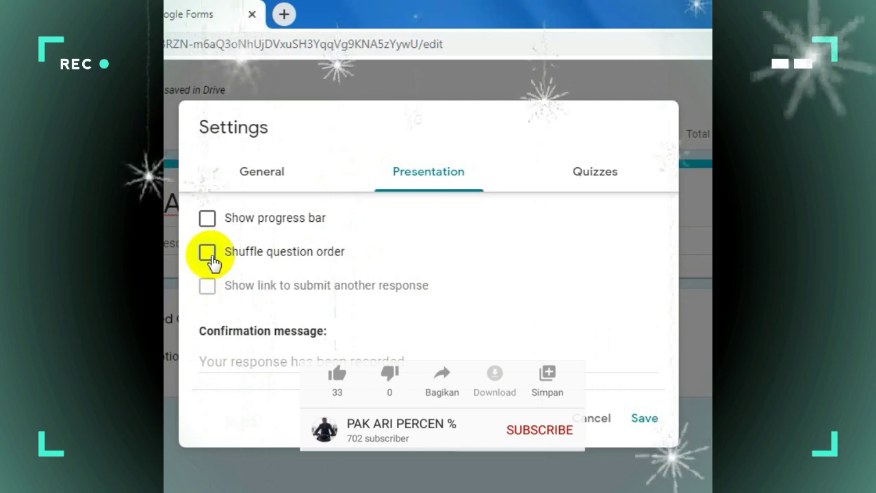
click(212, 258)
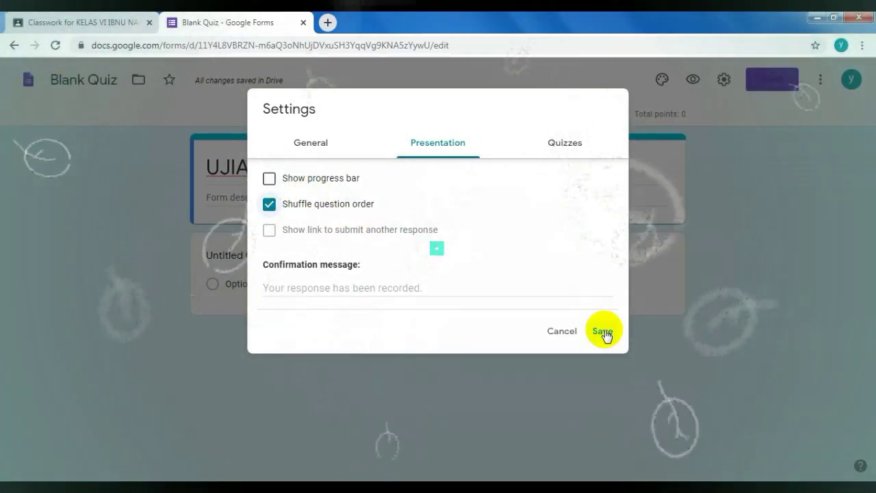
click(603, 331)
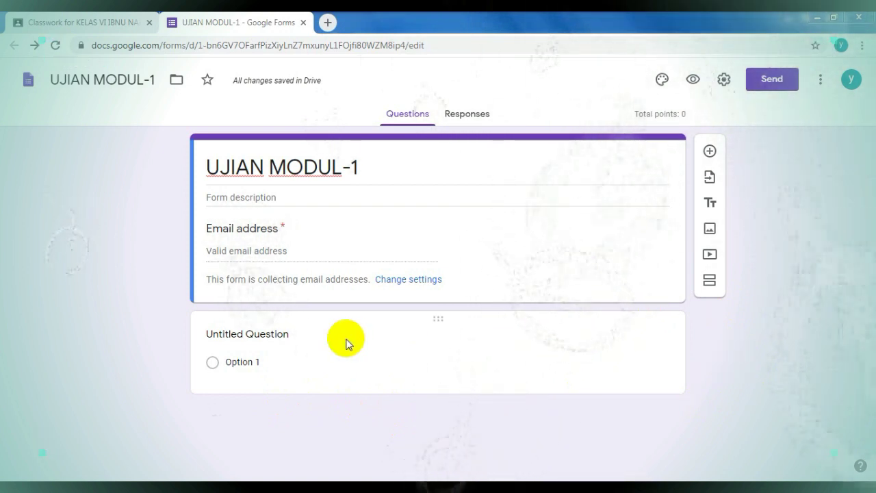
- Replace the untitled question's text with "Manakah diantara berikut yg termasuk orang nomor satu di Republik indonesia periode 2019-2024?"
click(289, 337)
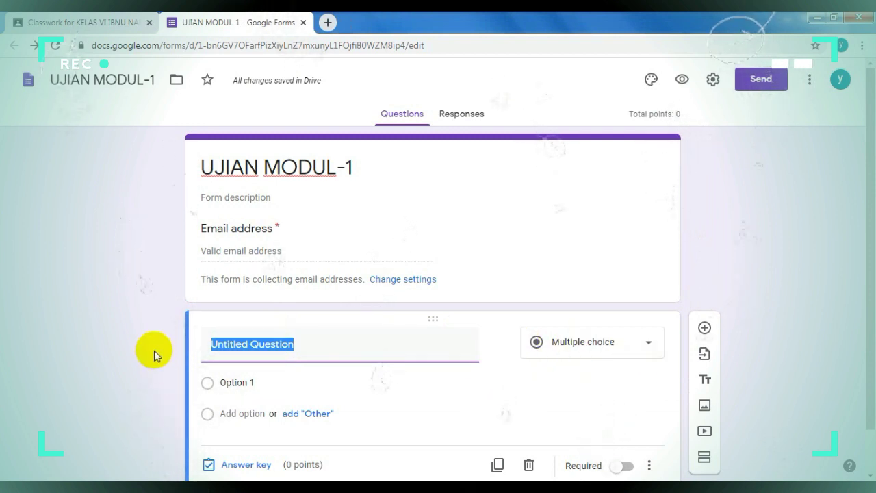
scroll(154, 351, down, 1)
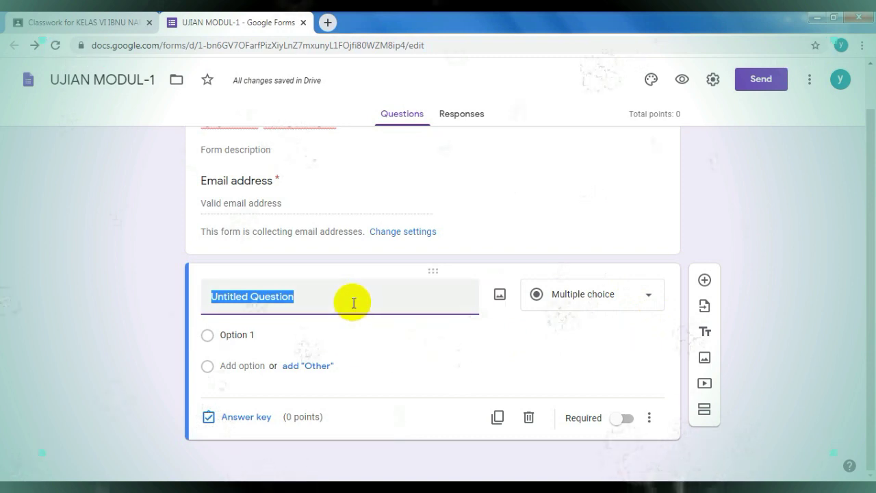
text(Manakah diantara berikut)
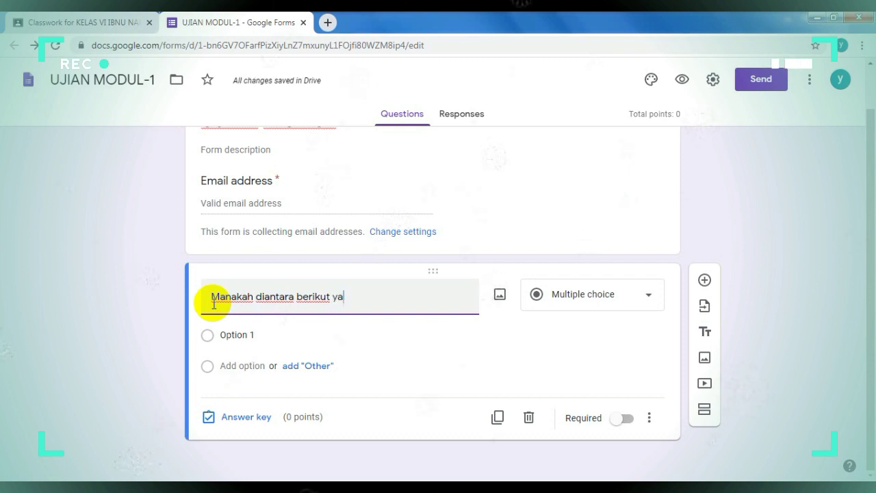
text( yg termasuk)
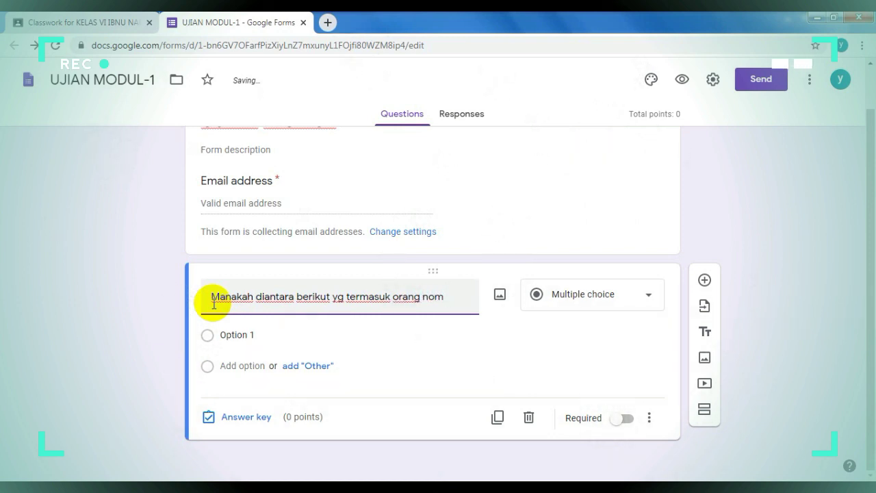
text(orang nomor satu di Republik indonesia periode 2019-2024?)
- Give the question the answer options sby, luhut, karni ilyas, jokowi and prabowo
click(287, 349)
text(sby)
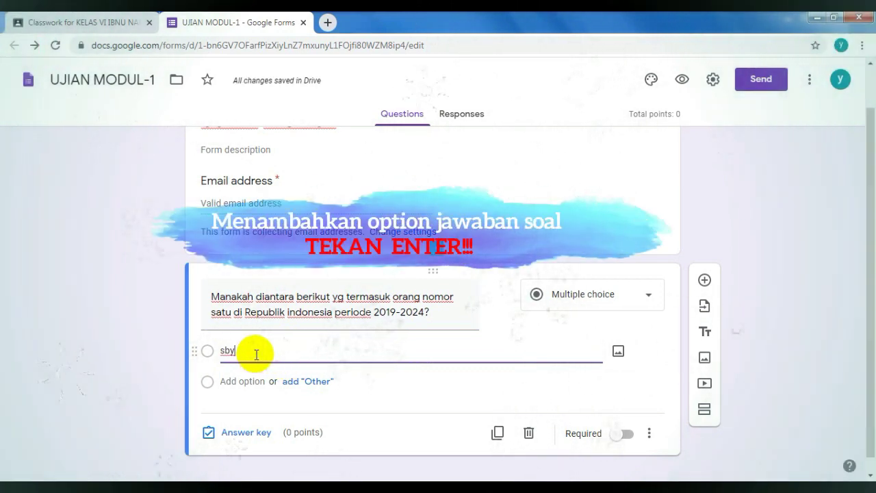
key(Return)
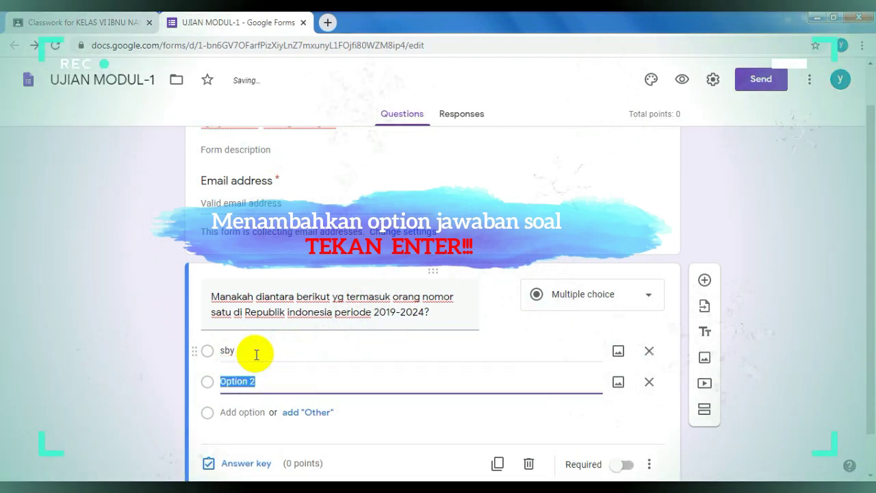
text(luhut)
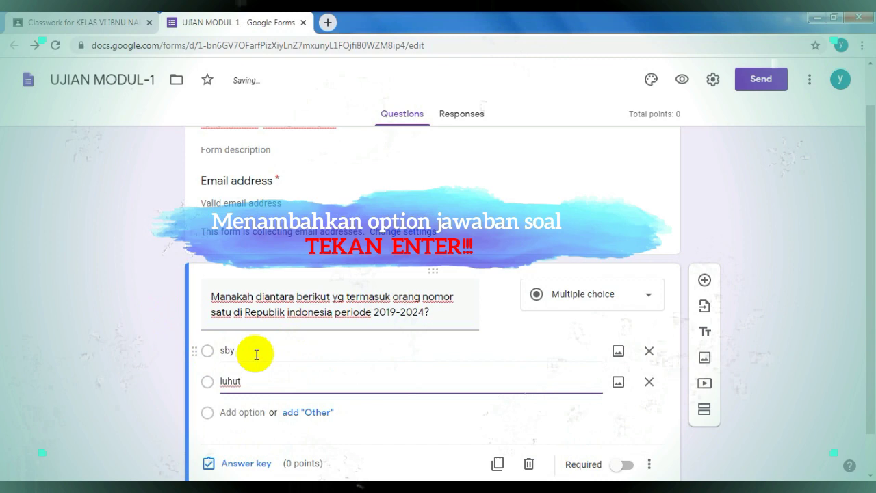
key(Return)
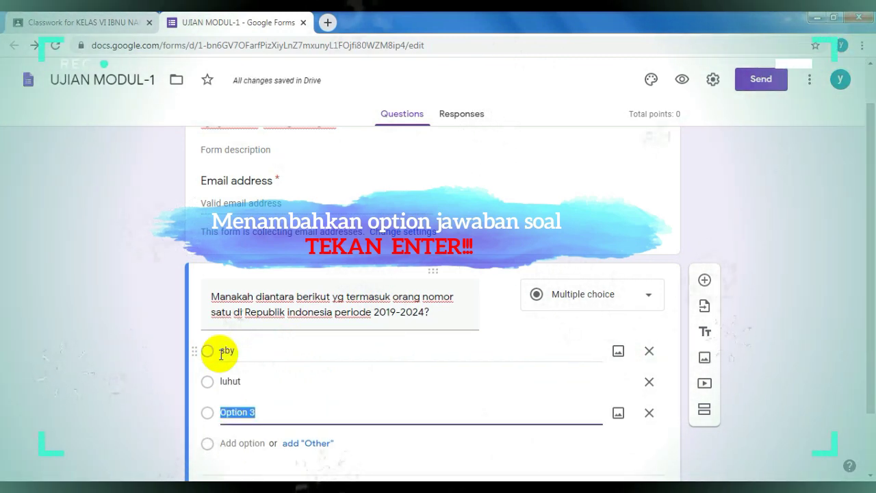
text(karni ilyas)
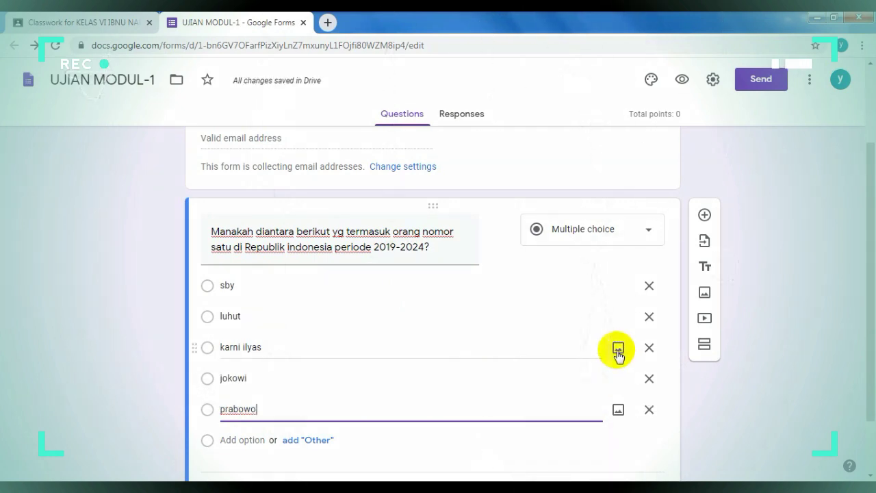
scroll(618, 354, down, 1)
click(619, 313)
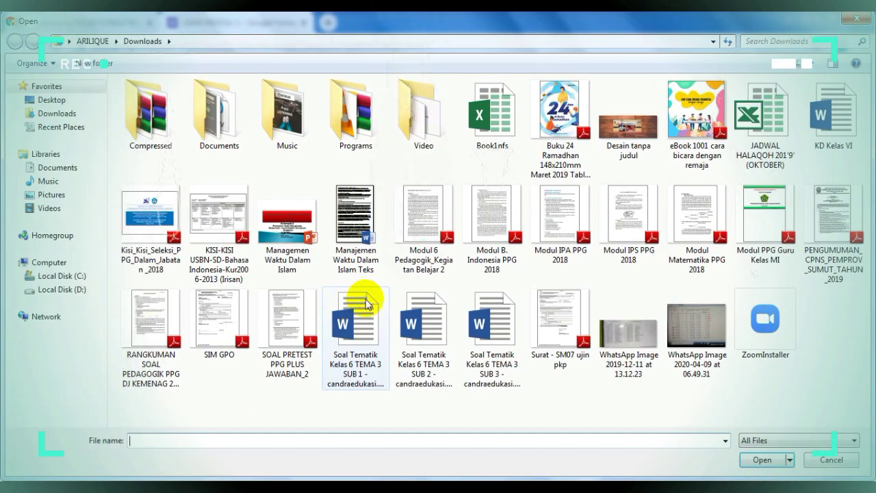
click(834, 460)
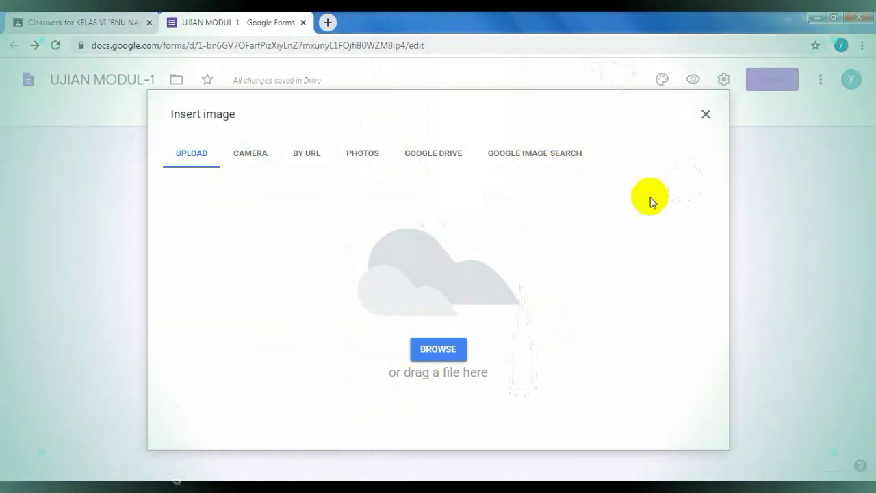
click(707, 113)
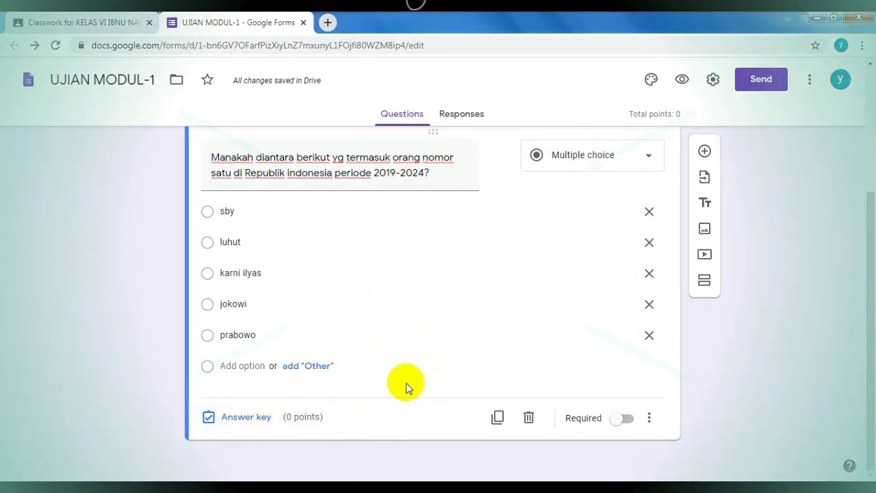
- In the question's answer key, mark jokowi as the correct answer, assign 20 points, and finish the key
click(246, 417)
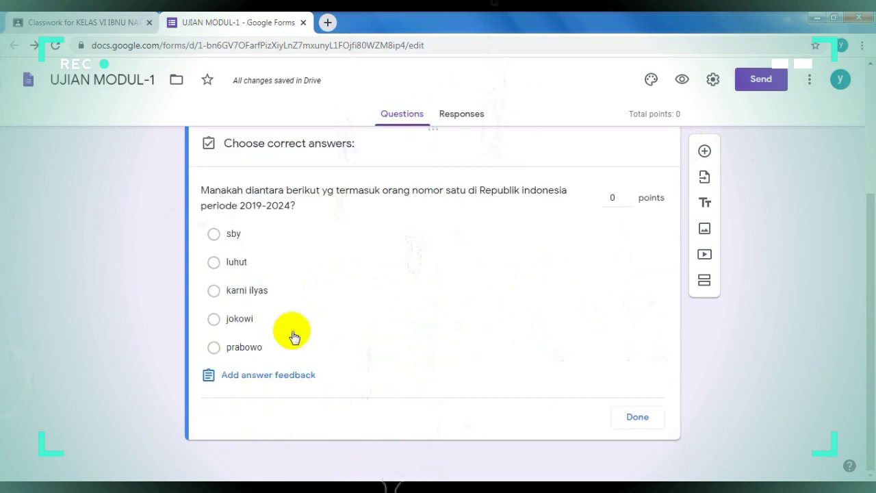
click(213, 319)
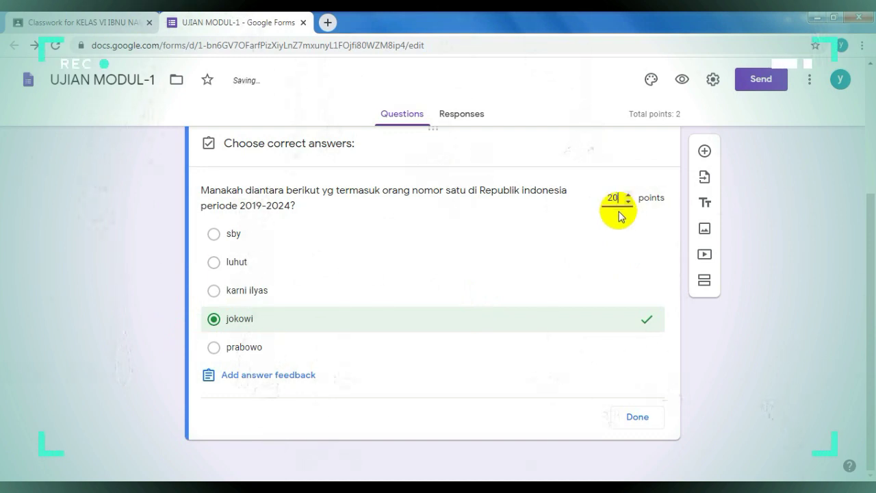
click(637, 418)
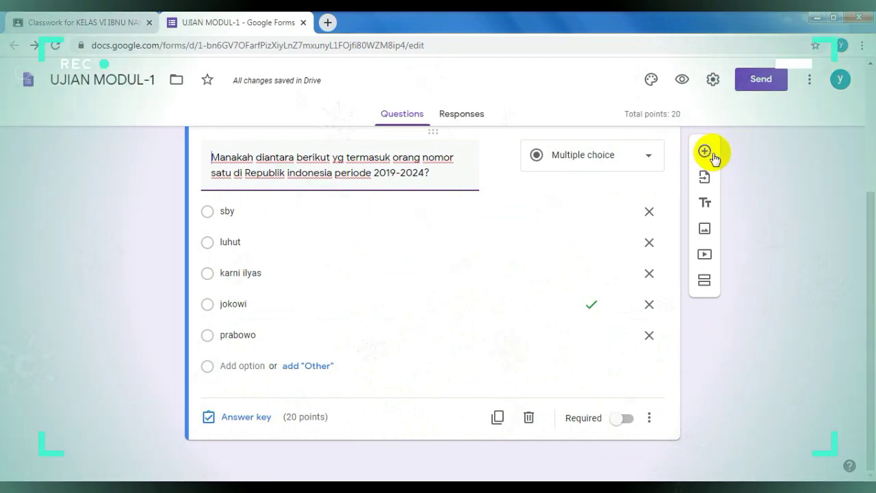
- Add a checkboxes question with the text "manakah diantara provinsi berikut yang bukan dari pulau sumatera?"
click(705, 151)
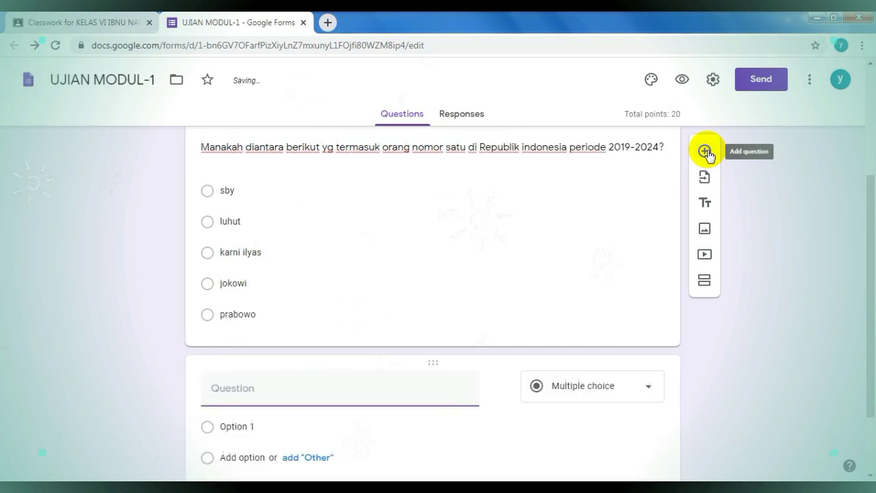
click(239, 332)
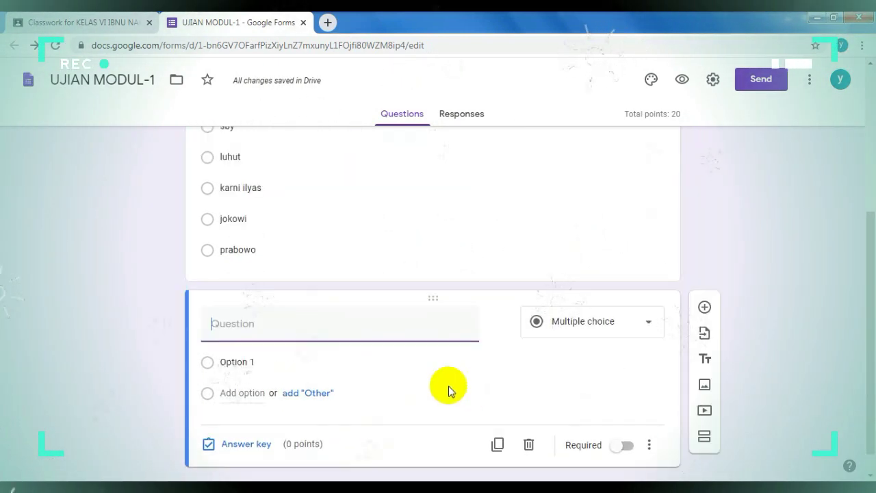
click(627, 327)
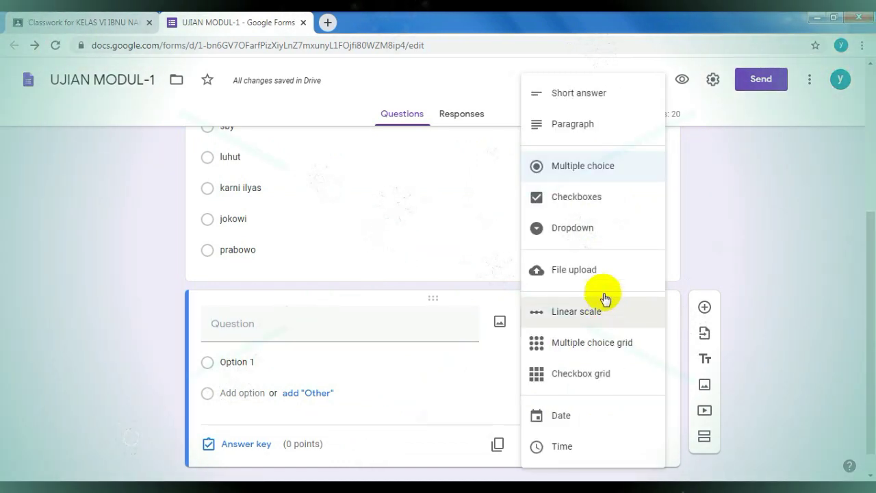
click(594, 201)
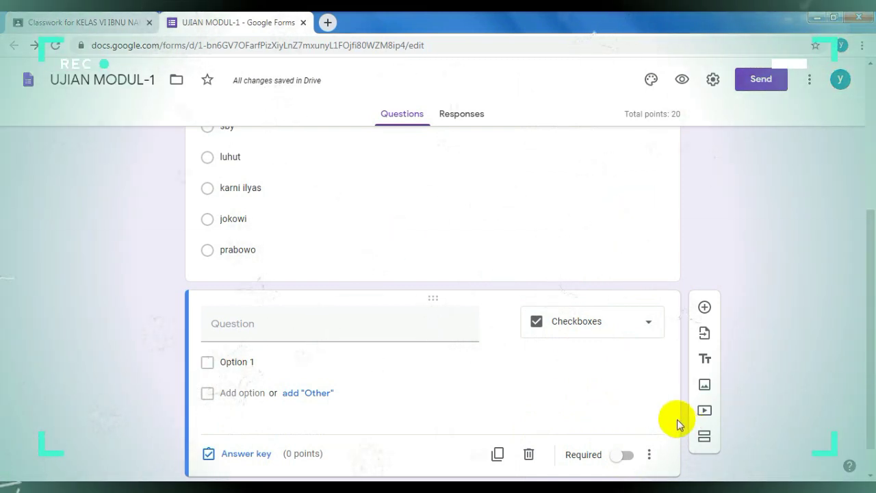
click(204, 329)
text(ma)
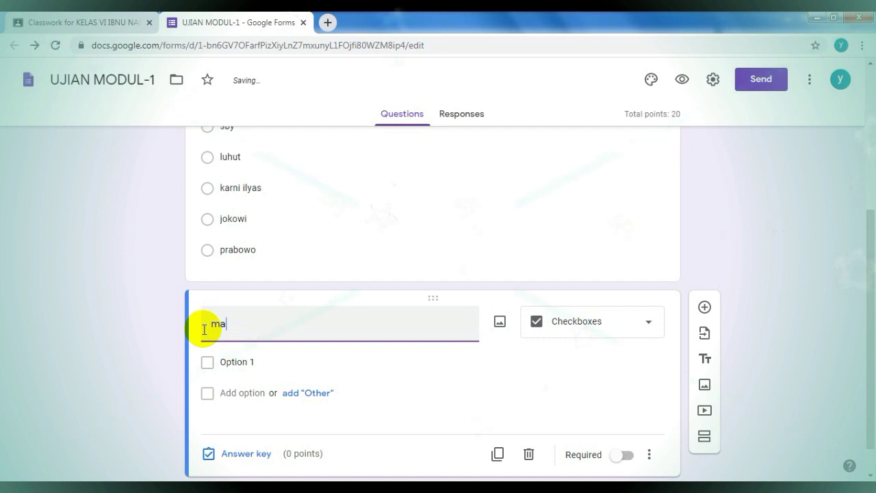
text(nakah diantara provinsi berikut yang bukan dari pulau sumatera?)
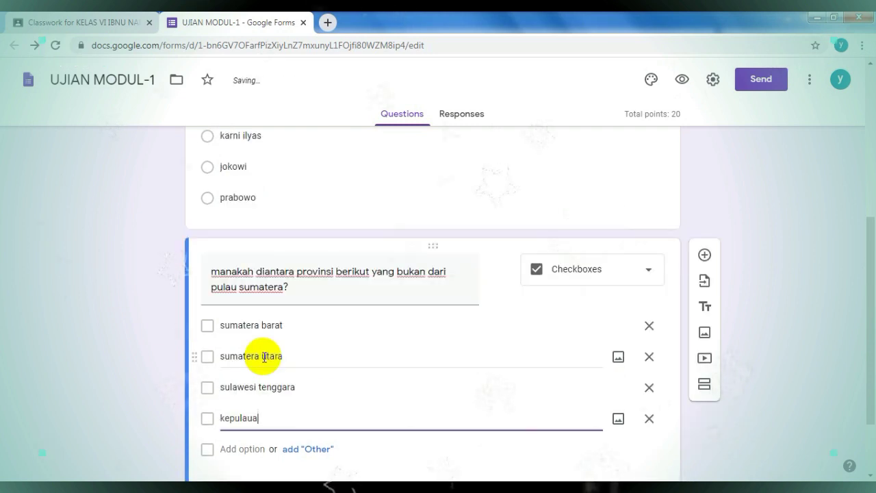
- Give the Sumatra question the answer options sumatera barat, sumatera utara, sulawesi tenggara, kepulauan riau and bali
text(riau)
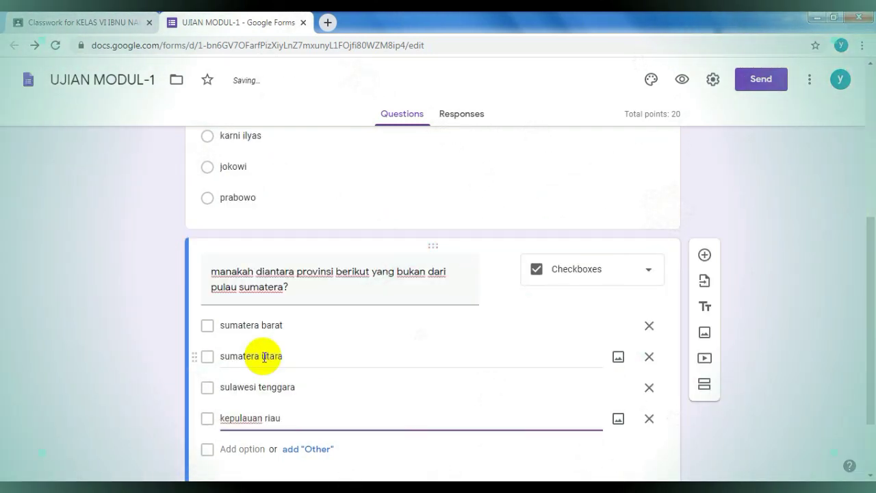
key(Return)
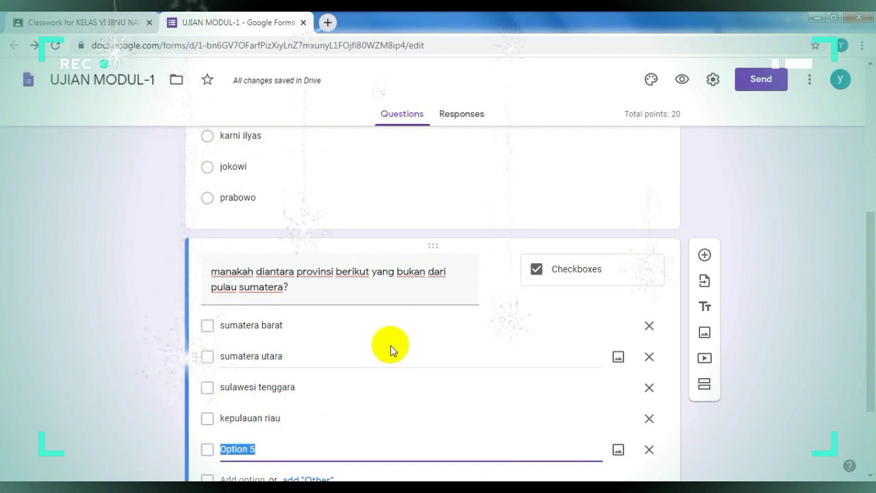
scroll(393, 348, down, 1)
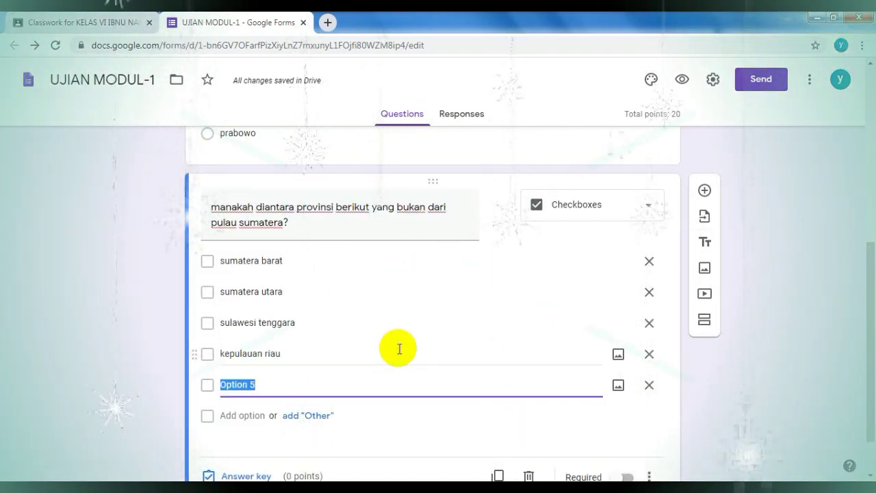
text(bali)
- In the province question's answer key, mark bali and sulawesi tenggara as correct, assign 20 points, and finish the key
scroll(399, 349, down, 1)
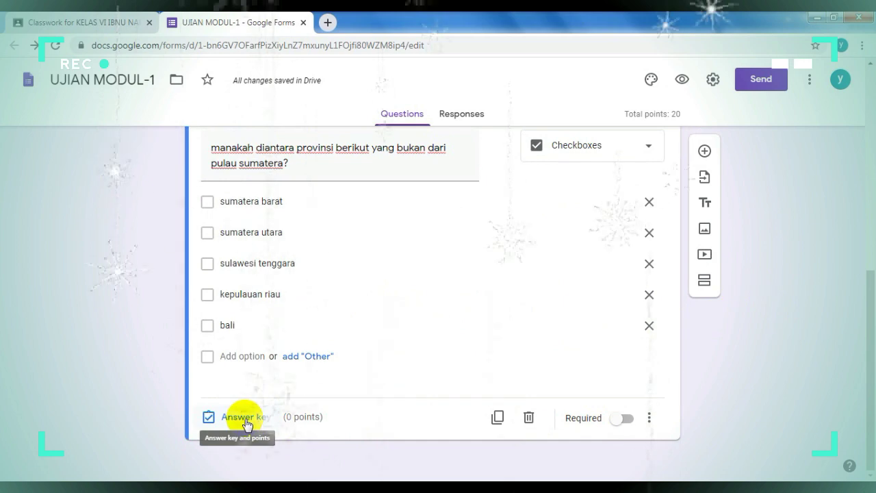
click(245, 417)
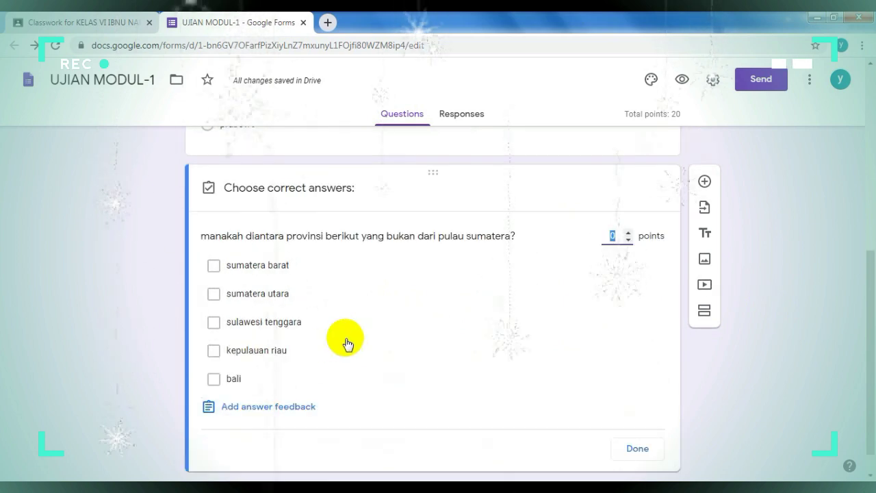
click(212, 380)
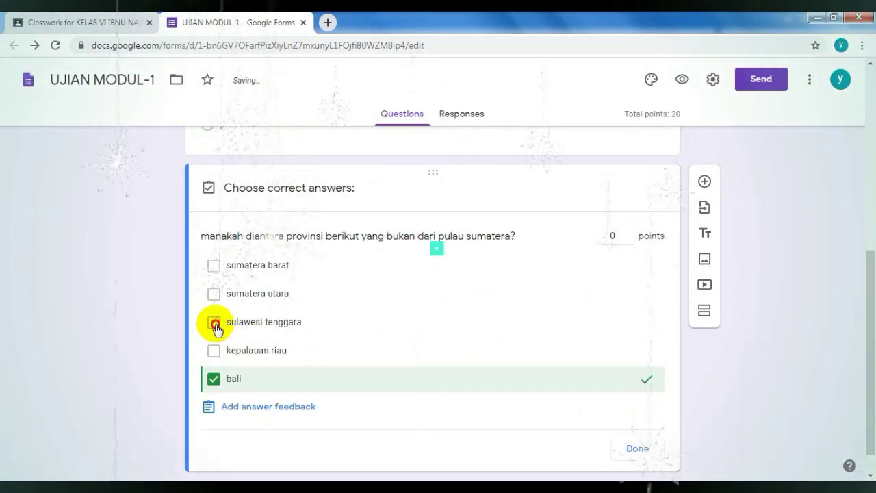
click(215, 323)
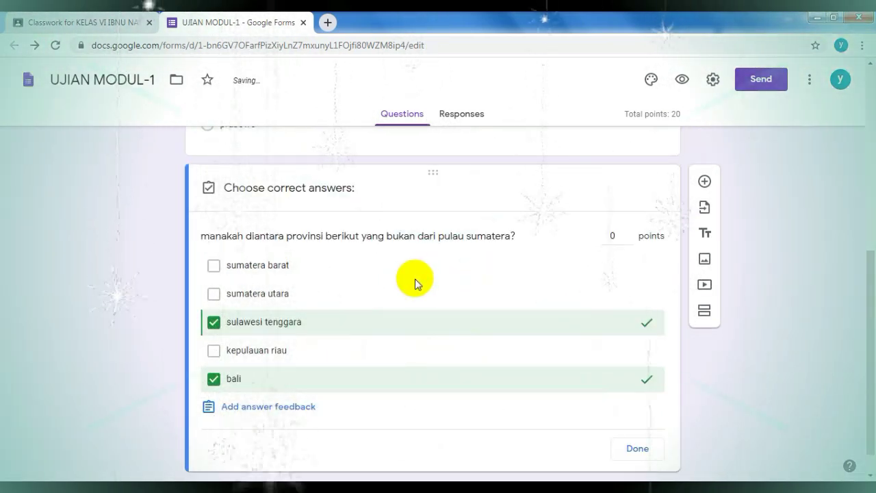
click(615, 236)
text(20)
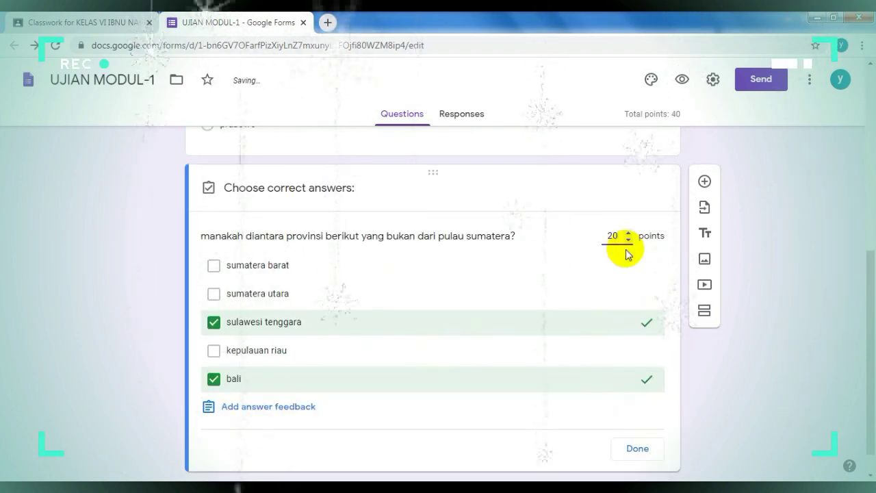
click(650, 452)
- Turn on shuffled option order for the first question, about the number-one person in Indonesia for 2019-2024
scroll(400, 351, up, 1)
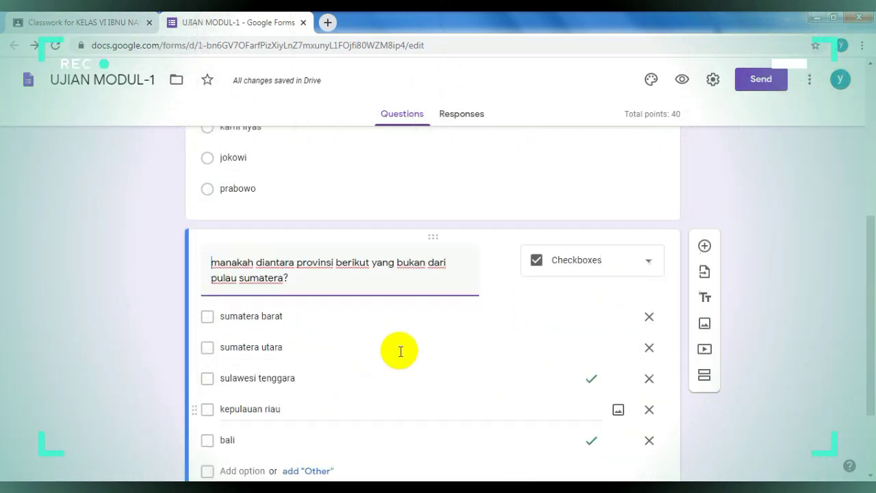
scroll(401, 351, up, 4)
scroll(401, 351, down, 1)
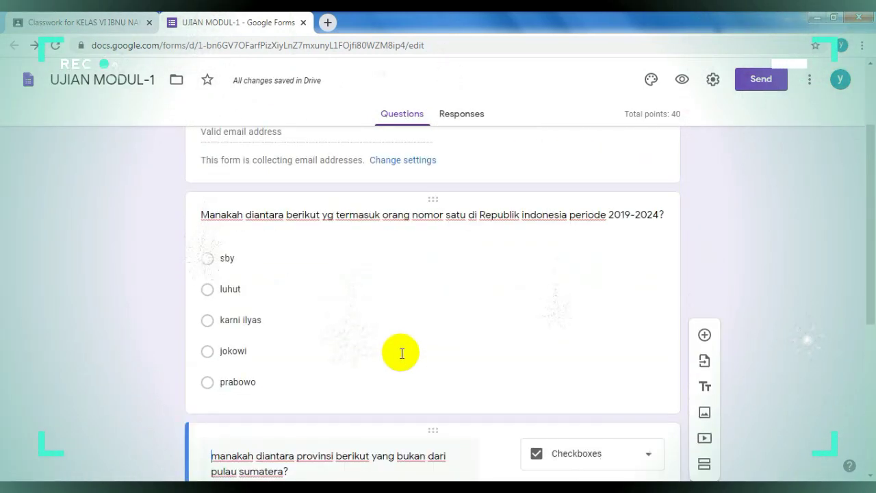
click(548, 318)
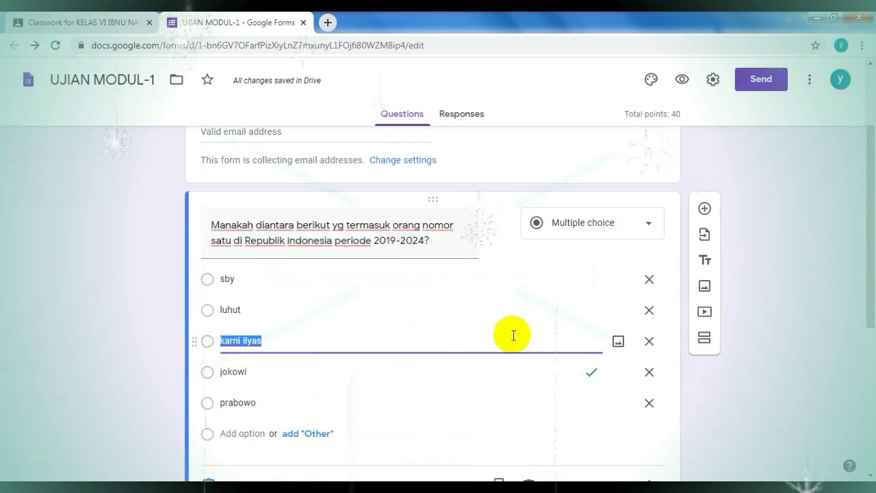
scroll(646, 307, down, 3)
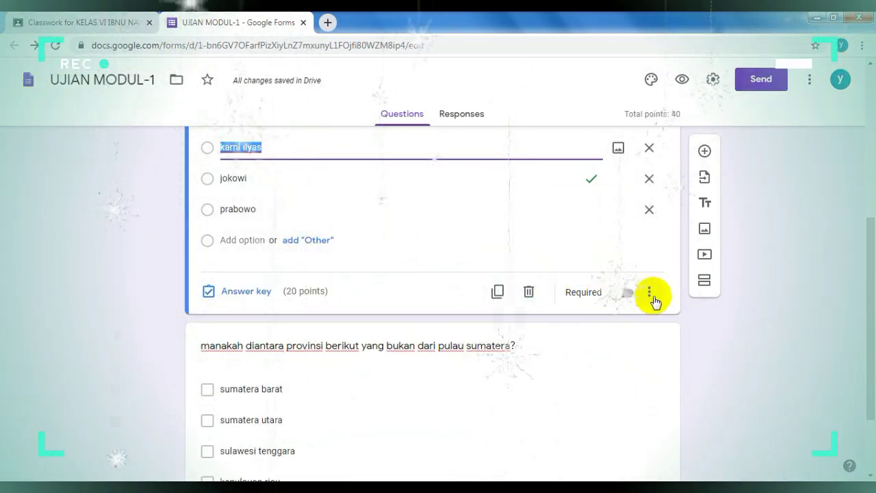
click(650, 294)
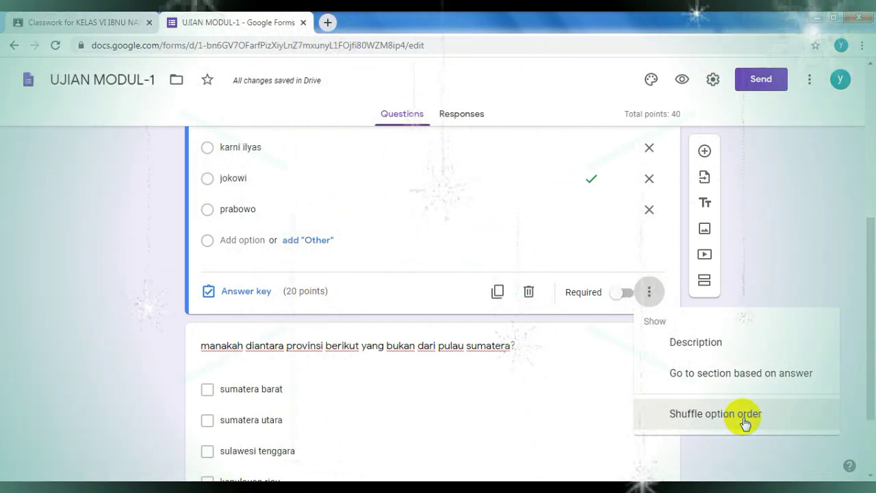
click(740, 417)
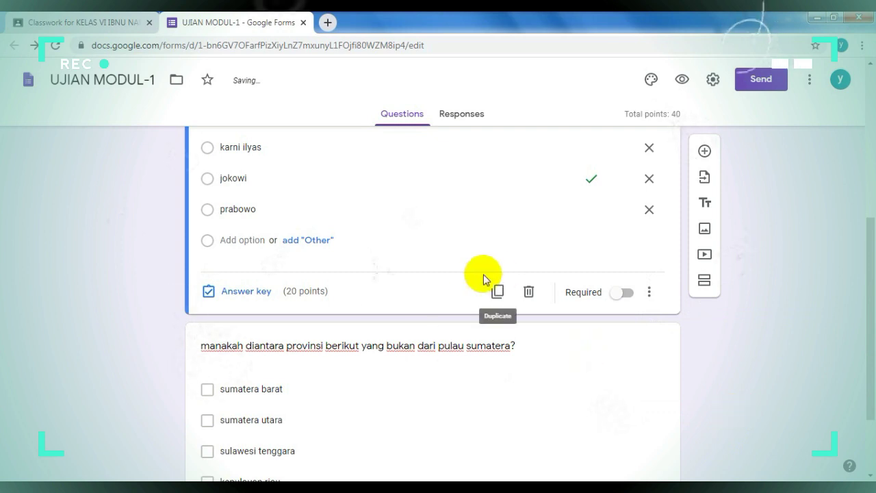
- Turn on shuffled option order for the checkboxes question about provinces outside Sumatra
scroll(408, 259, up, 3)
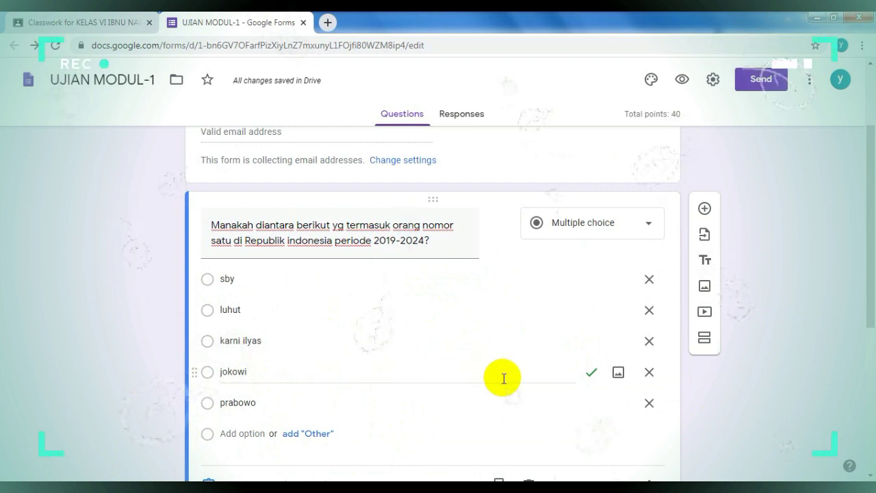
scroll(506, 375, down, 5)
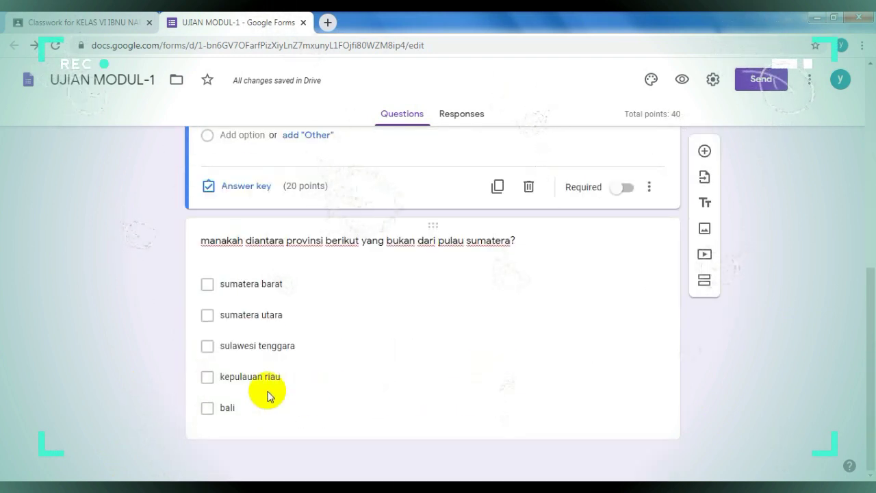
click(503, 368)
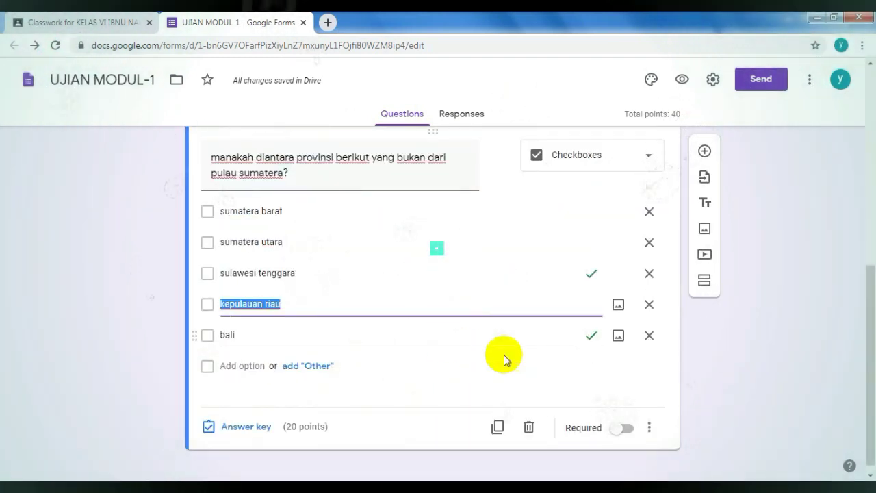
click(649, 429)
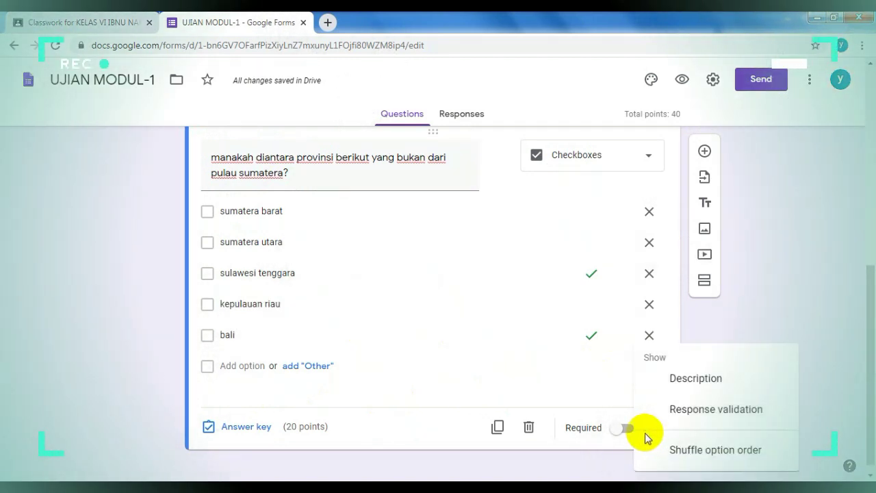
click(687, 451)
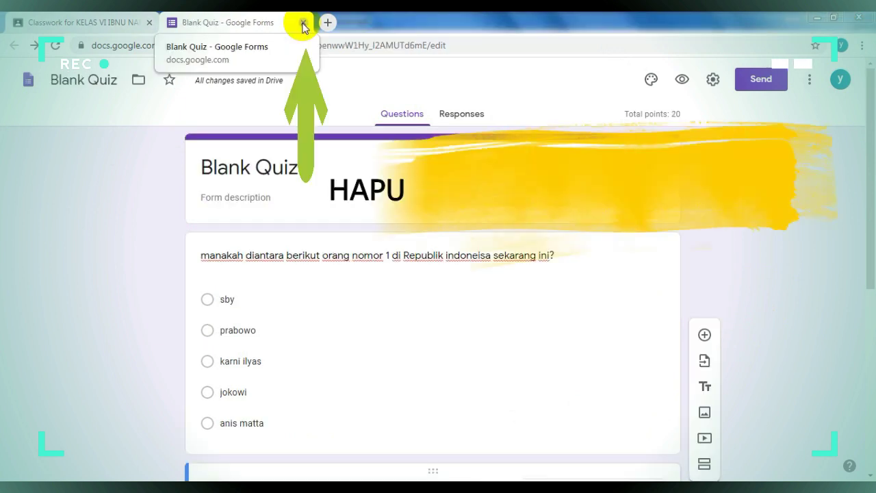
- Return from the quiz form to Classroom, assign UJIAN MODUL-1 to all students, and move it into the UJIAN/QUIZ topic
click(303, 24)
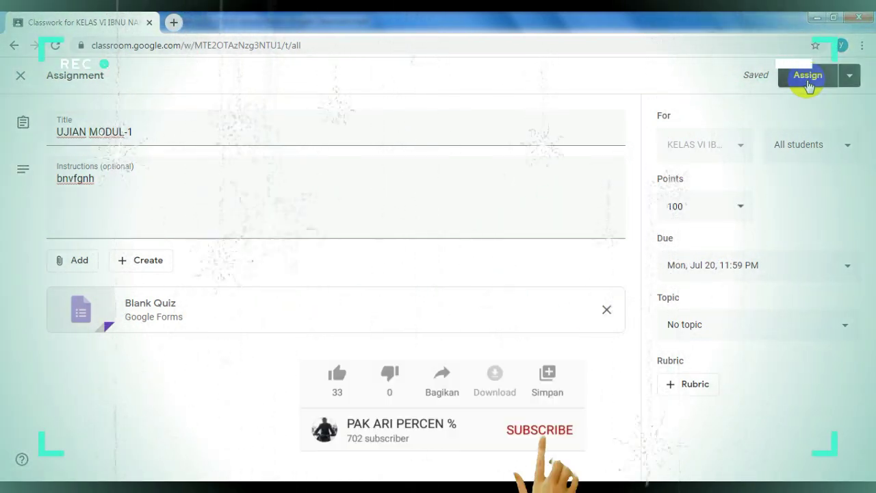
click(809, 82)
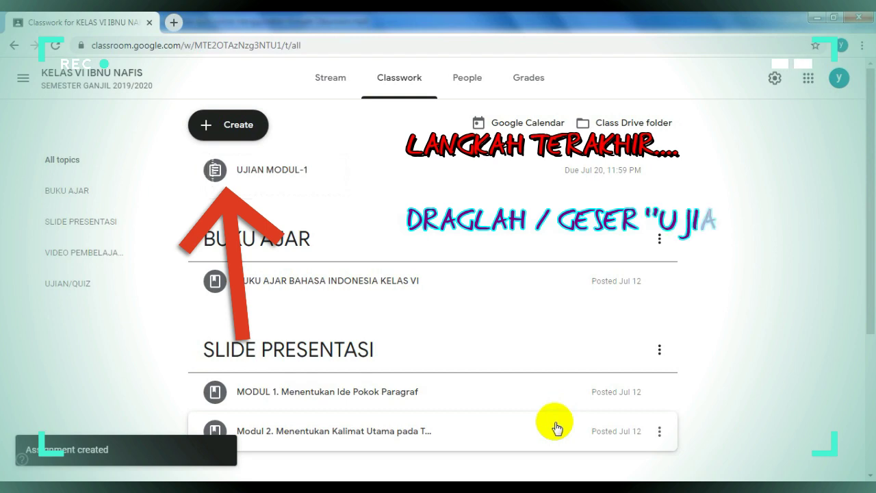
drag(325, 178, 283, 434)
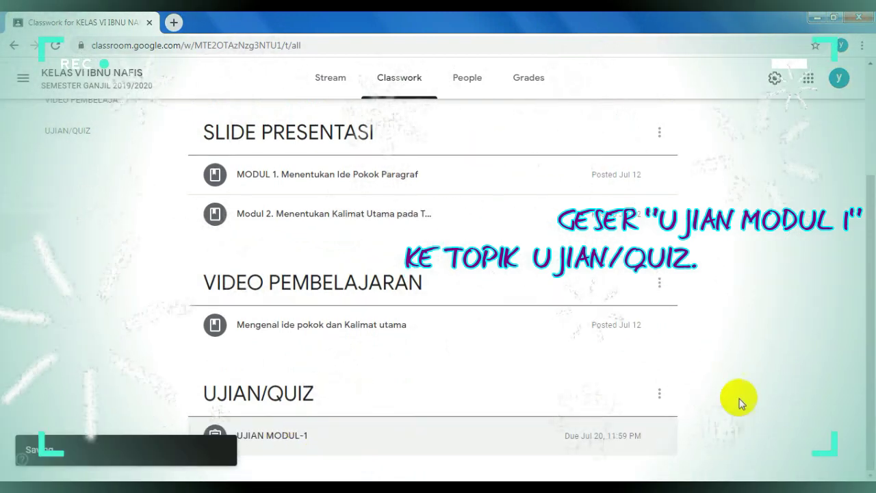